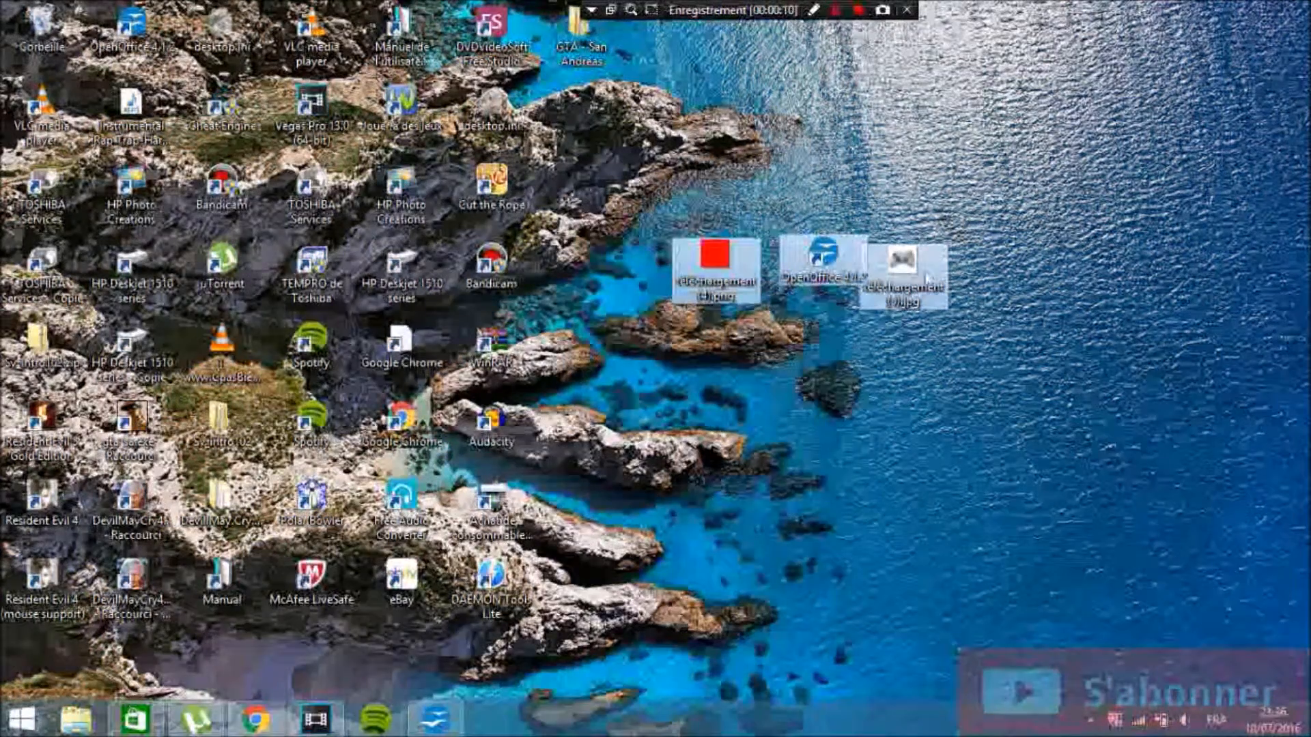
Step: Rearrange the desktop files, moving the OpenOffice shortcut and controller image slightly up and the red téléchargement (4).png below them
{"action": "left_click_drag", "start_coordinate": [924, 272], "coordinate": [928, 236]}
{"action": "left_click", "coordinate": [701, 270]}
{"action": "left_click_drag", "start_coordinate": [701, 276], "coordinate": [756, 432]}
{"action": "left_click_drag", "start_coordinate": [767, 279], "coordinate": [601, 284]}
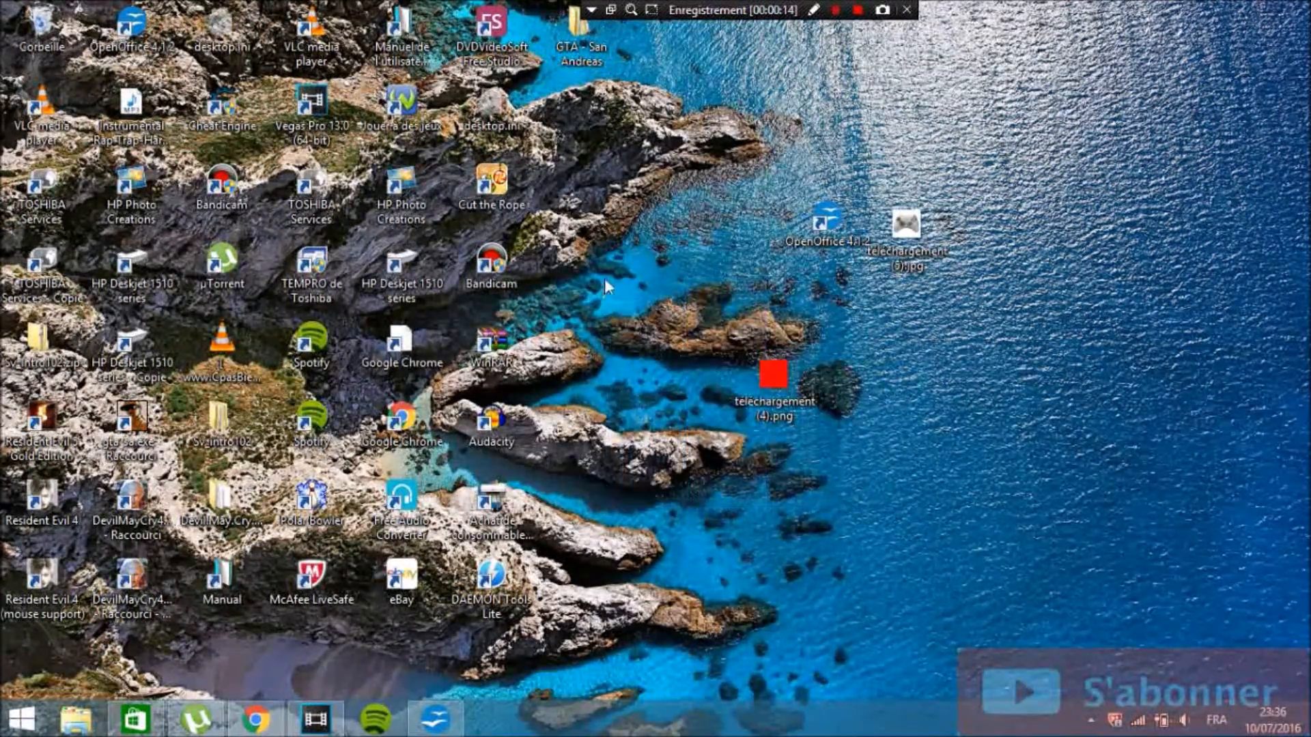
Step: Preview the red téléchargement (4).png in the photo viewer, close it, and open the game controller image
{"action": "double_click", "coordinate": [759, 389]}
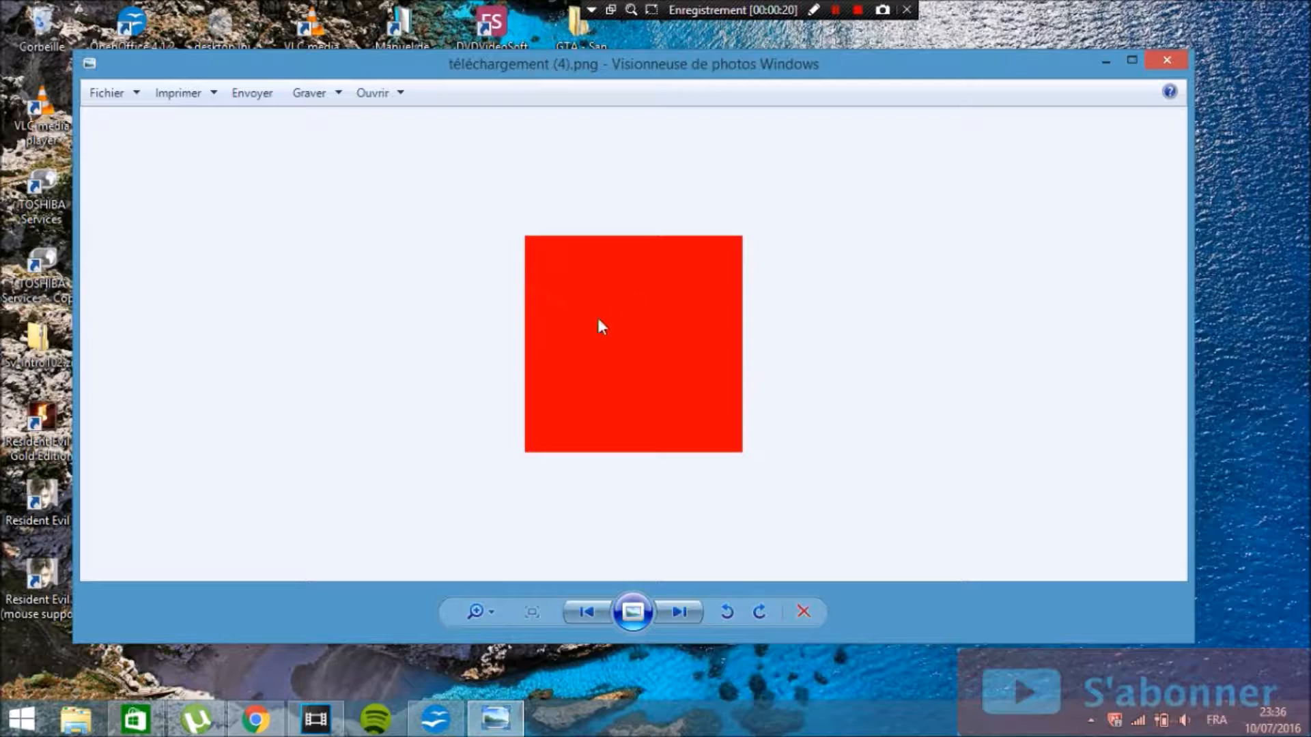
{"action": "left_click", "coordinate": [1149, 62]}
{"action": "double_click", "coordinate": [915, 220]}
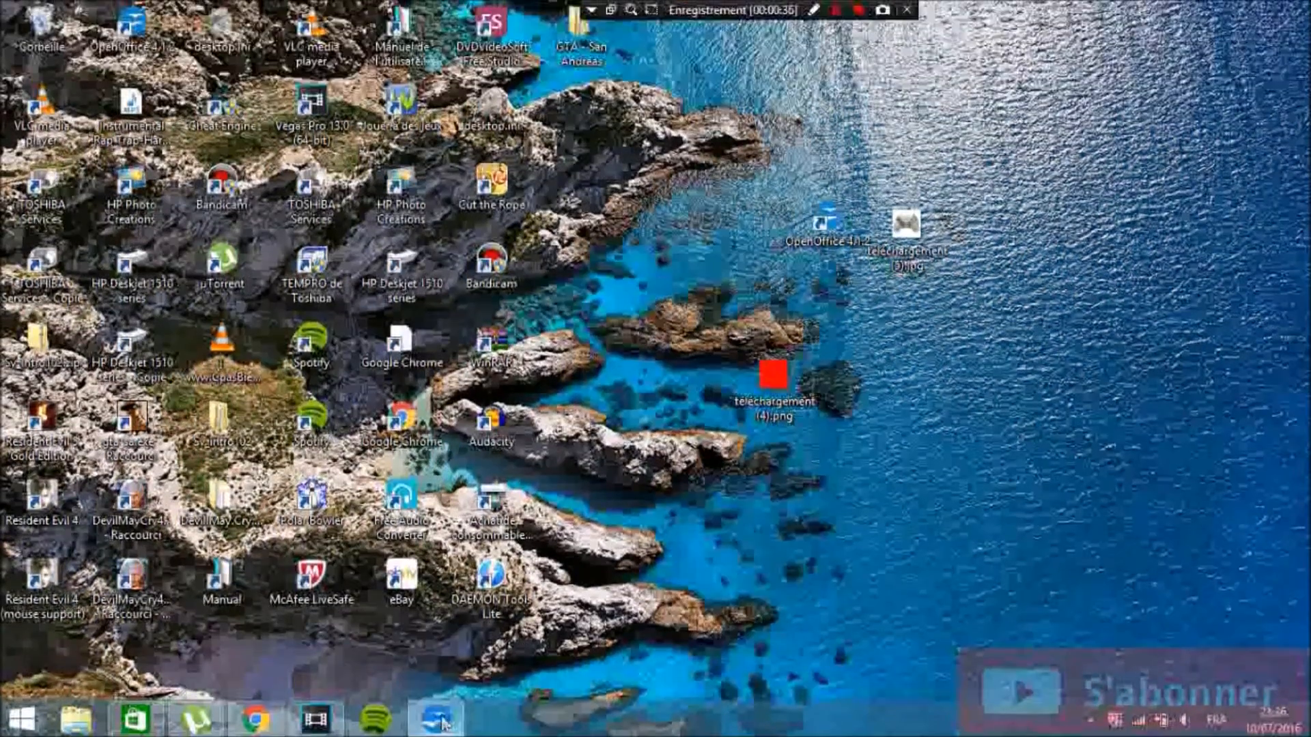
Step: Switch to the OpenOffice Draw document, insert the red téléchargement (4).png from the desktop onto its page, and maximize the window
{"action": "left_click", "coordinate": [437, 719]}
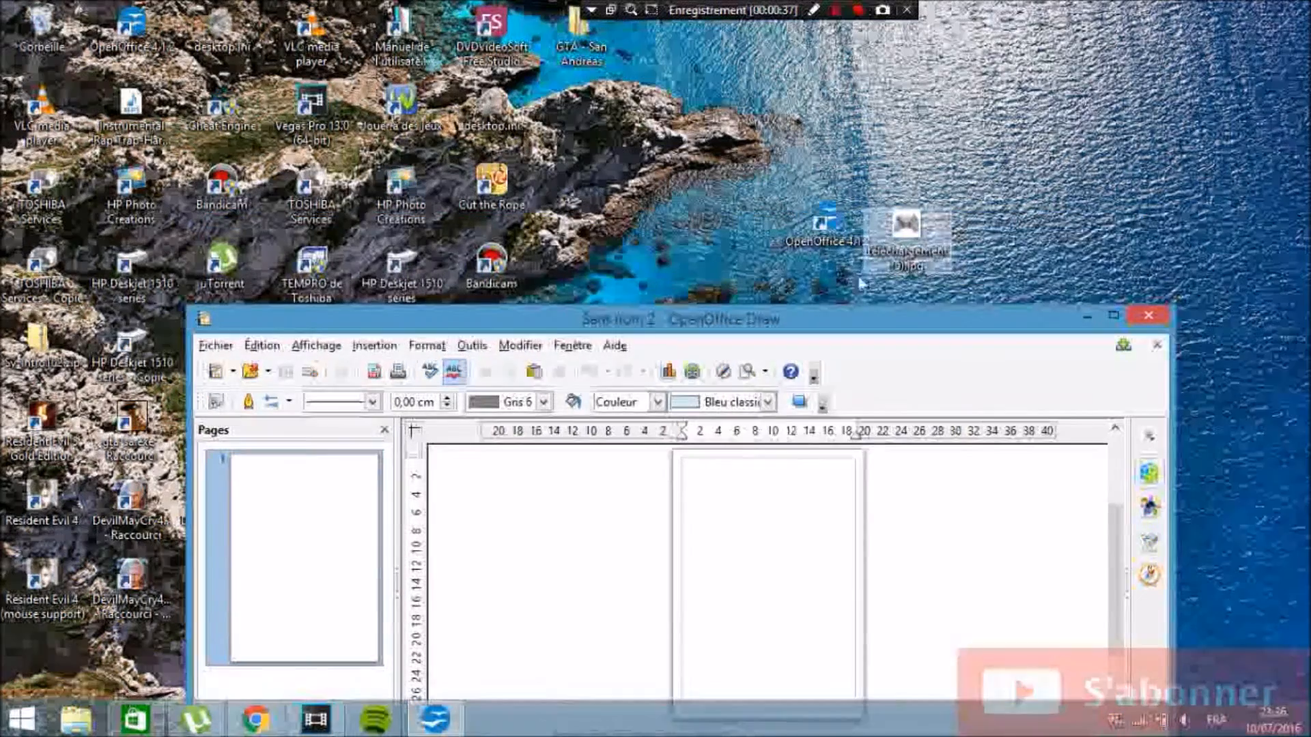
{"action": "left_click_drag", "start_coordinate": [796, 325], "coordinate": [773, 398]}
{"action": "left_click_drag", "start_coordinate": [698, 662], "coordinate": [699, 661]}
{"action": "left_click_drag", "start_coordinate": [815, 386], "coordinate": [814, 122]}
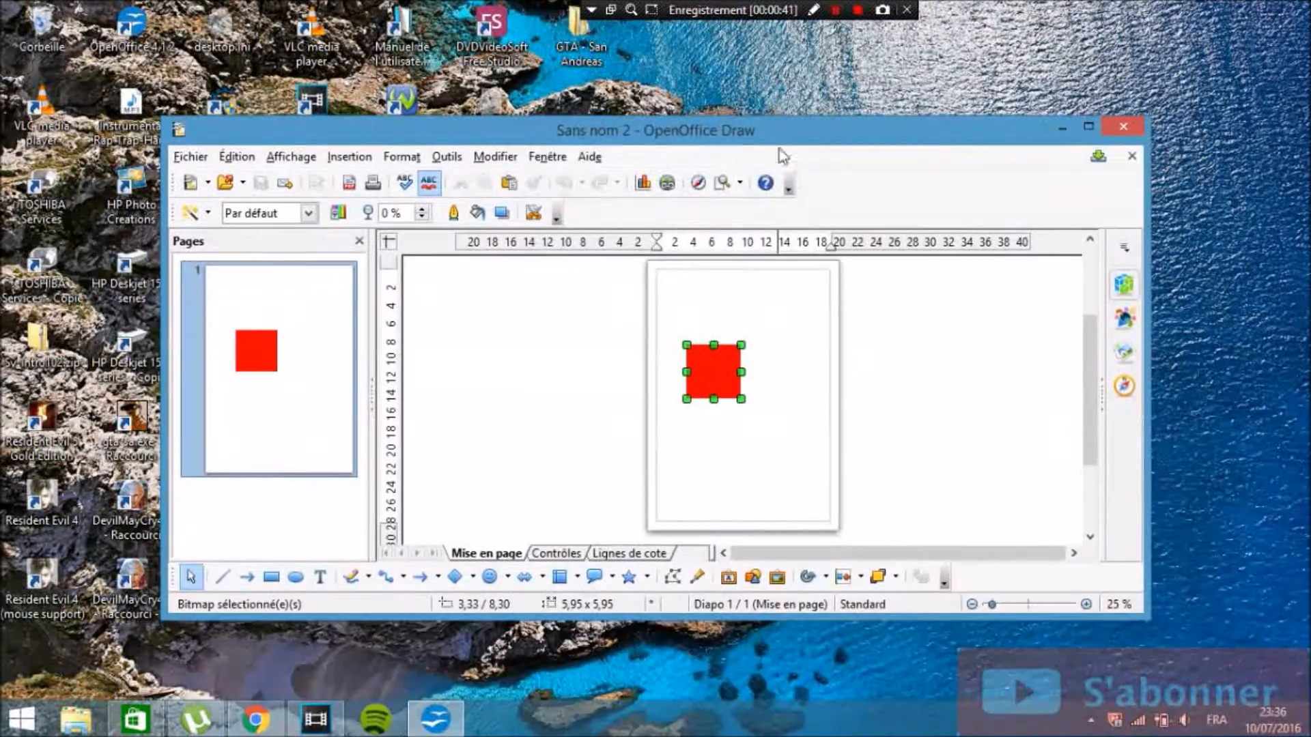
{"action": "double_click", "coordinate": [814, 124]}
Step: Stretch the red image beyond both sides of the page to about 38.6 × 22.8 cm, covering most of its height
{"action": "left_click_drag", "start_coordinate": [653, 290], "coordinate": [412, 197]}
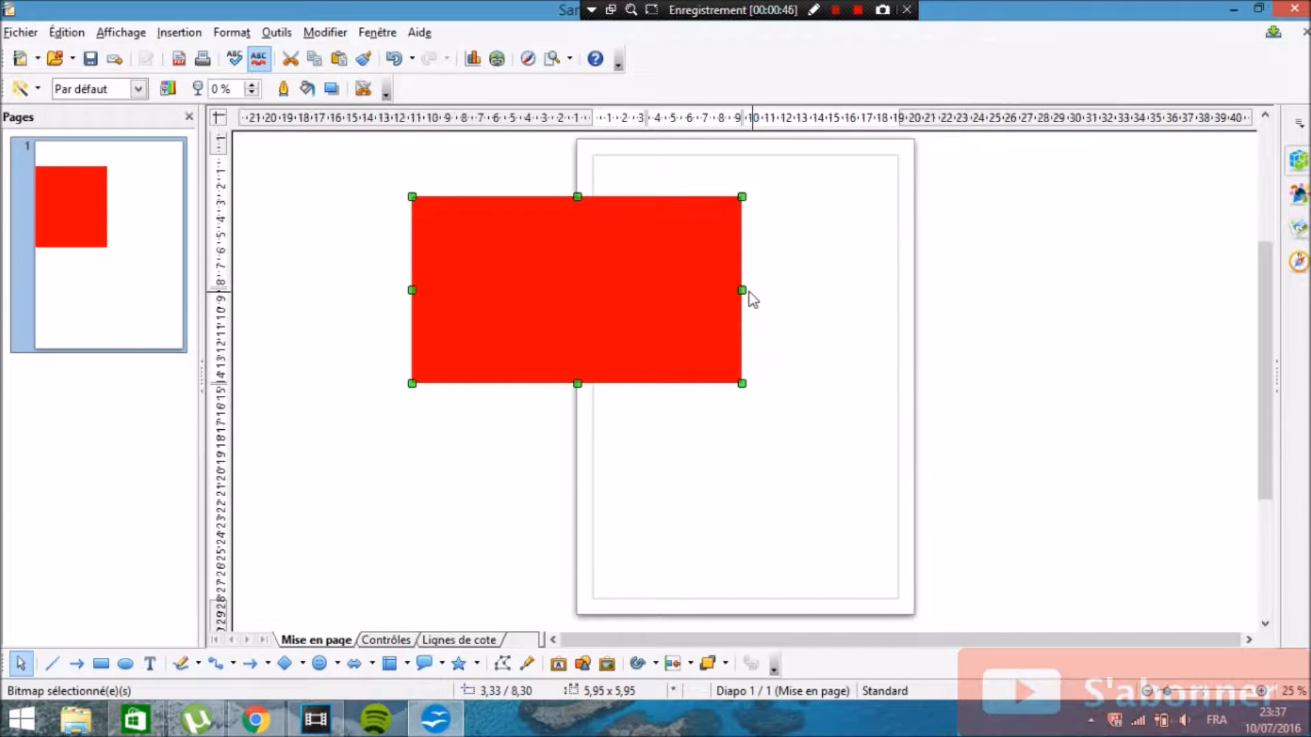
{"action": "left_click_drag", "start_coordinate": [743, 290], "coordinate": [1025, 290]}
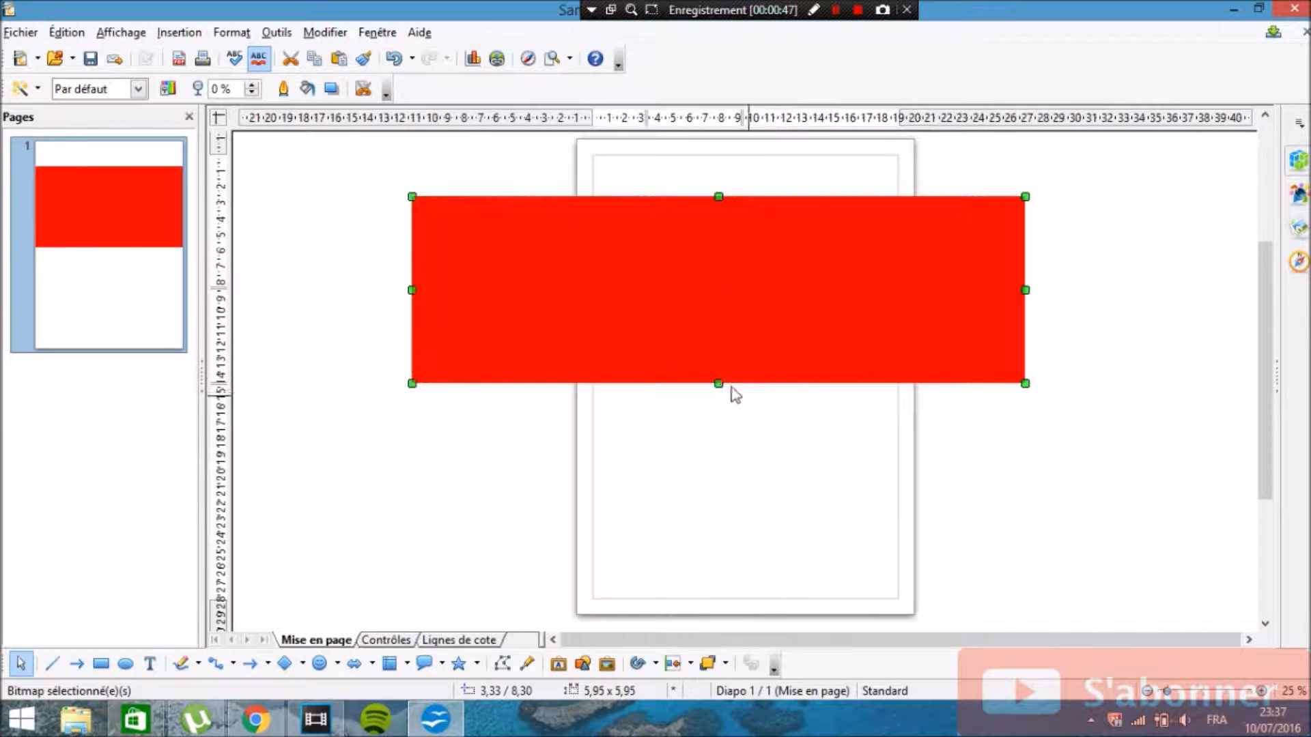
{"action": "left_click", "coordinate": [723, 378]}
{"action": "left_click_drag", "start_coordinate": [720, 384], "coordinate": [707, 562]}
{"action": "double_click", "coordinate": [736, 334]}
{"action": "left_click", "coordinate": [737, 323]}
{"action": "left_click", "coordinate": [1158, 333]}
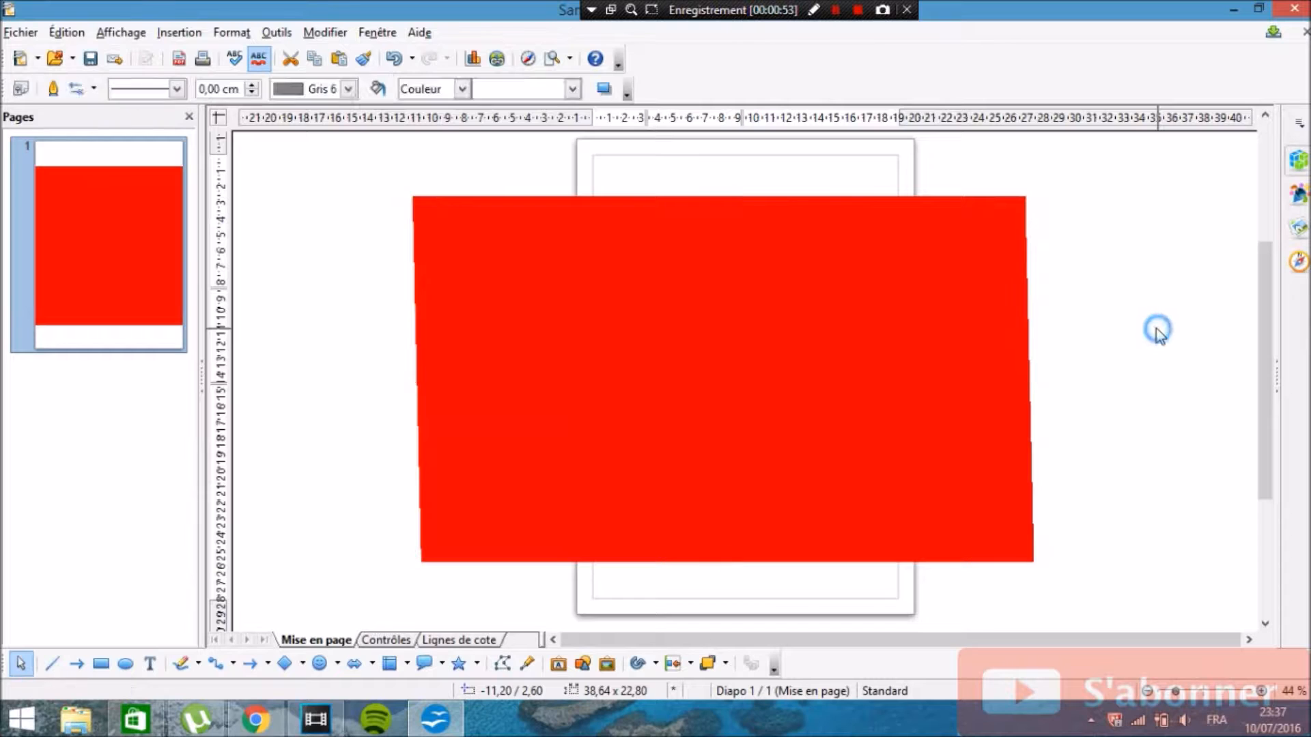
{"action": "left_click", "coordinate": [124, 218]}
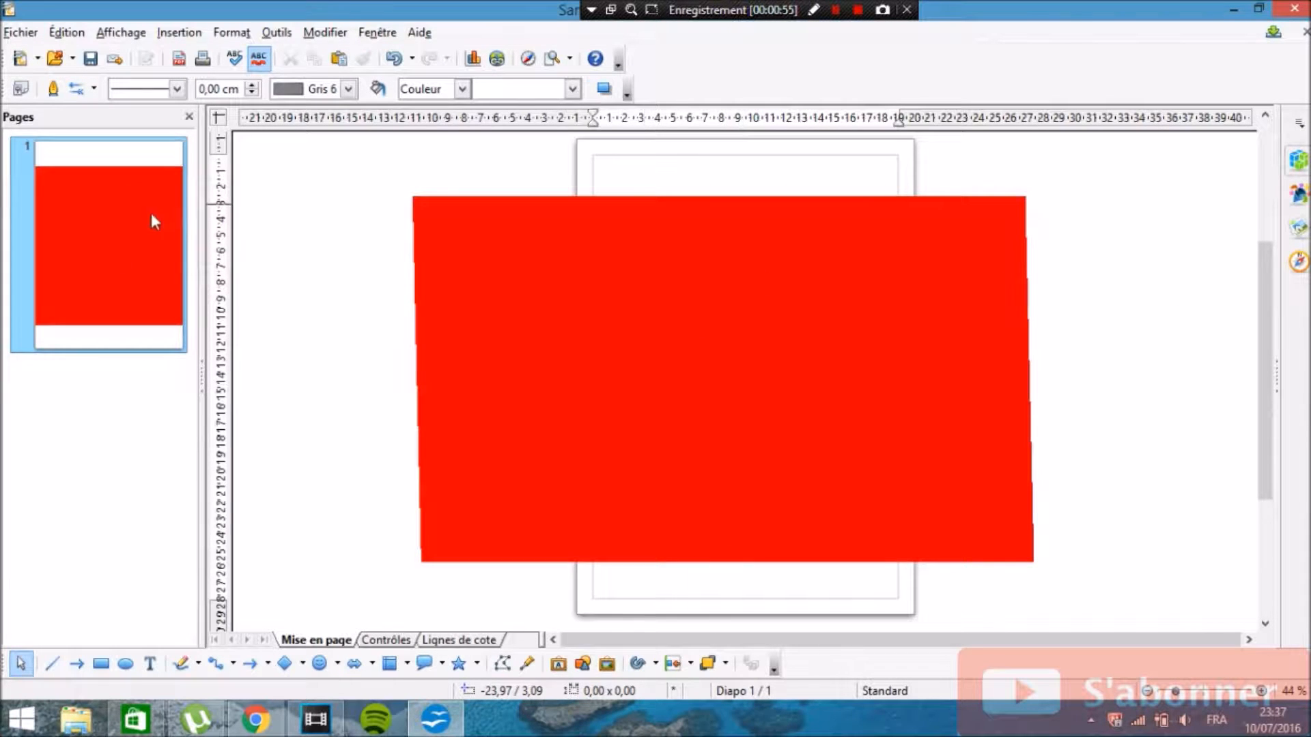
Step: Undo the red image's resizing and insertion, leaving the page blank, and minimize the Draw window
{"action": "key", "text": "ctrl+z"}
{"action": "key", "text": "ctrl+z"}
{"action": "key", "text": "ctrl+z"}
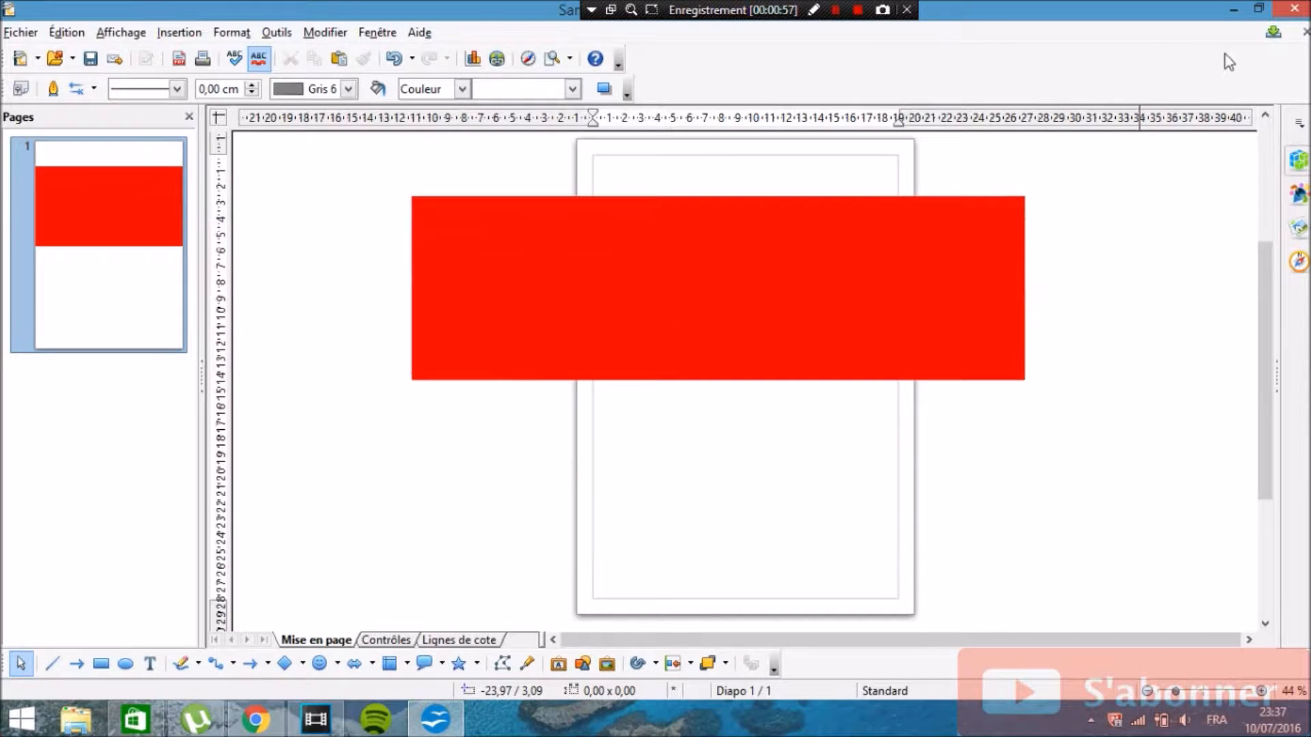
{"action": "key", "text": "ctrl+z"}
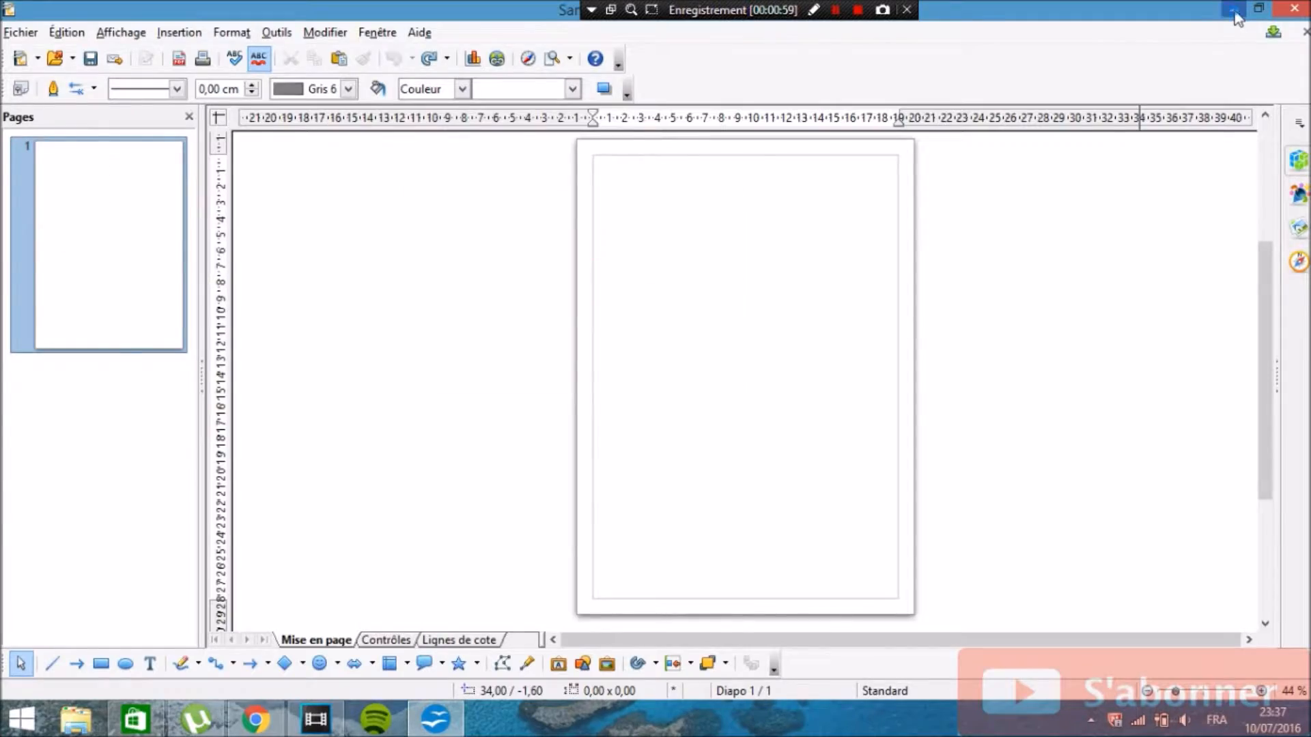
{"action": "left_click", "coordinate": [1233, 11]}
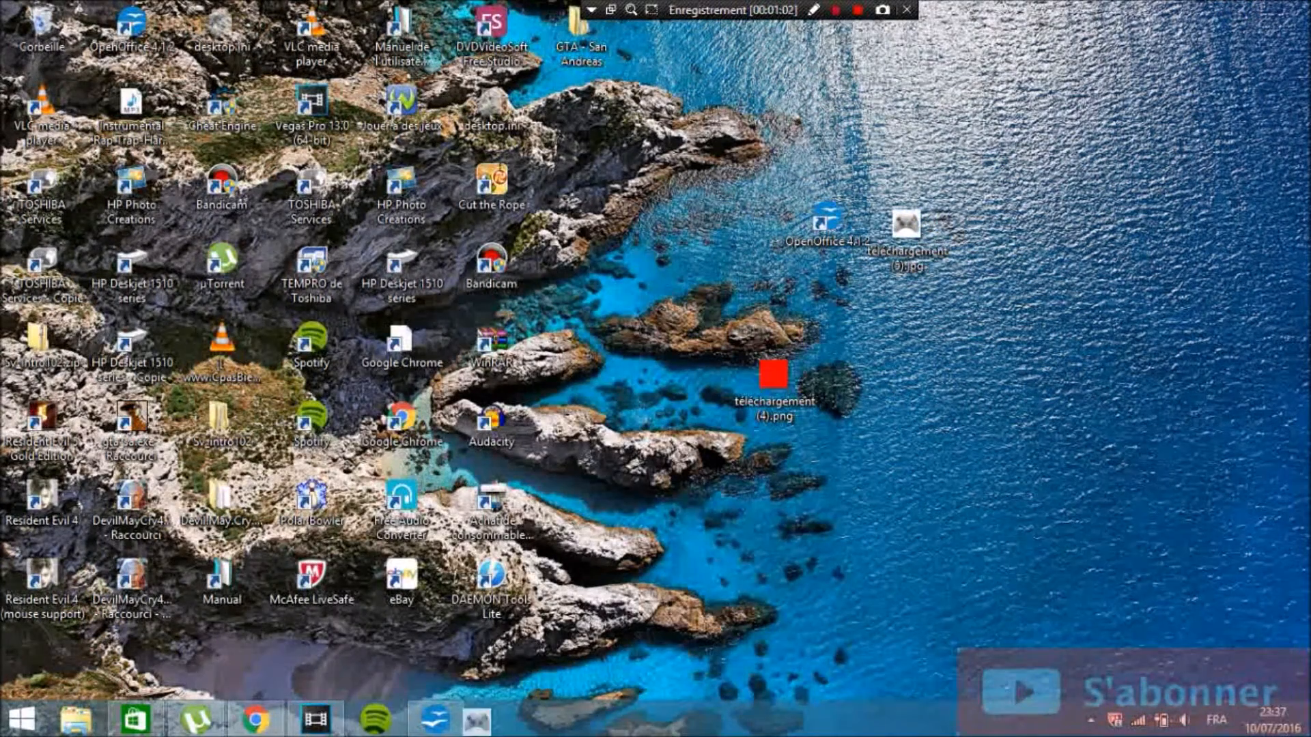
Step: Insert the game controller image from the desktop onto the blank Draw page
{"action": "left_click", "coordinate": [436, 719]}
{"action": "left_click_drag", "start_coordinate": [599, 545], "coordinate": [762, 289]}
{"action": "left_click_drag", "start_coordinate": [969, 234], "coordinate": [866, 210]}
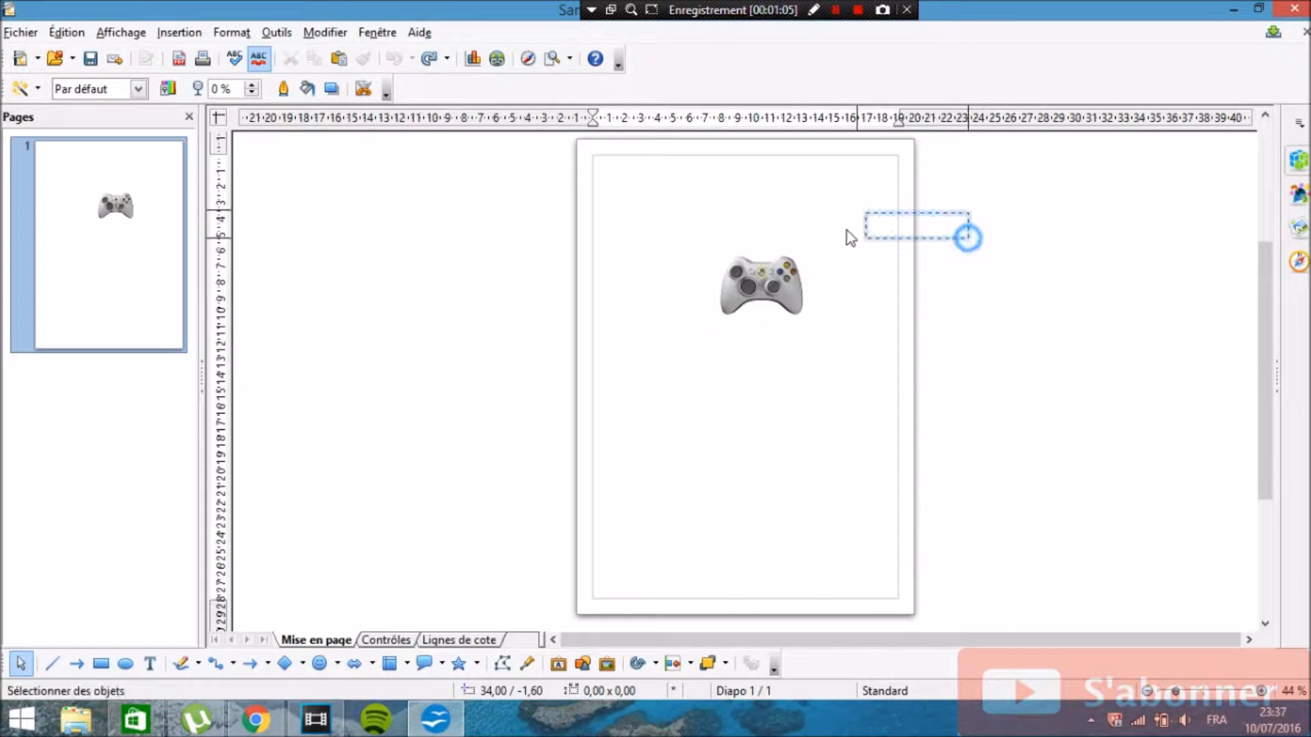
Step: Enlarge the controller image to about 18.3 cm tall and adjust its sides to roughly span the page width
{"action": "left_click", "coordinate": [722, 260]}
{"action": "left_click_drag", "start_coordinate": [716, 240], "coordinate": [516, 212]}
{"action": "left_click_drag", "start_coordinate": [662, 334], "coordinate": [661, 506]}
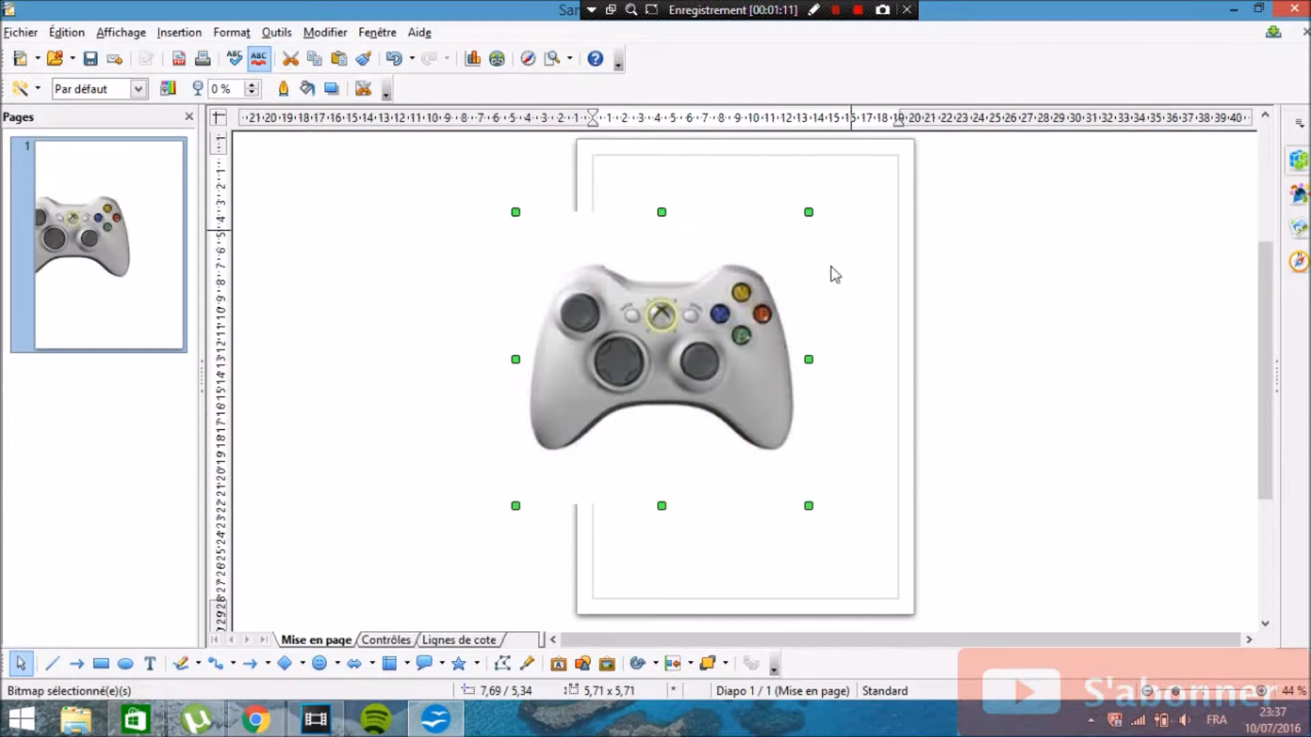
{"action": "left_click_drag", "start_coordinate": [808, 359], "coordinate": [913, 361]}
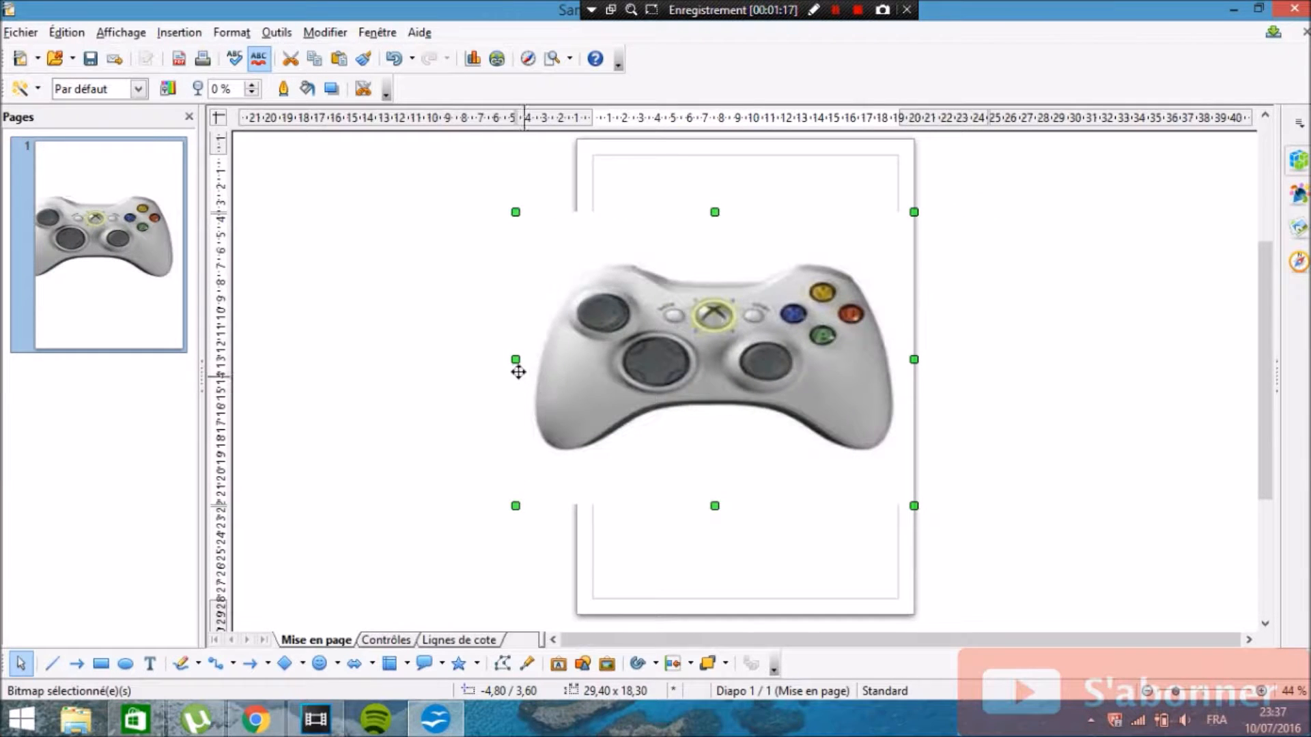
{"action": "left_click_drag", "start_coordinate": [519, 358], "coordinate": [562, 359]}
{"action": "left_click", "coordinate": [1015, 388]}
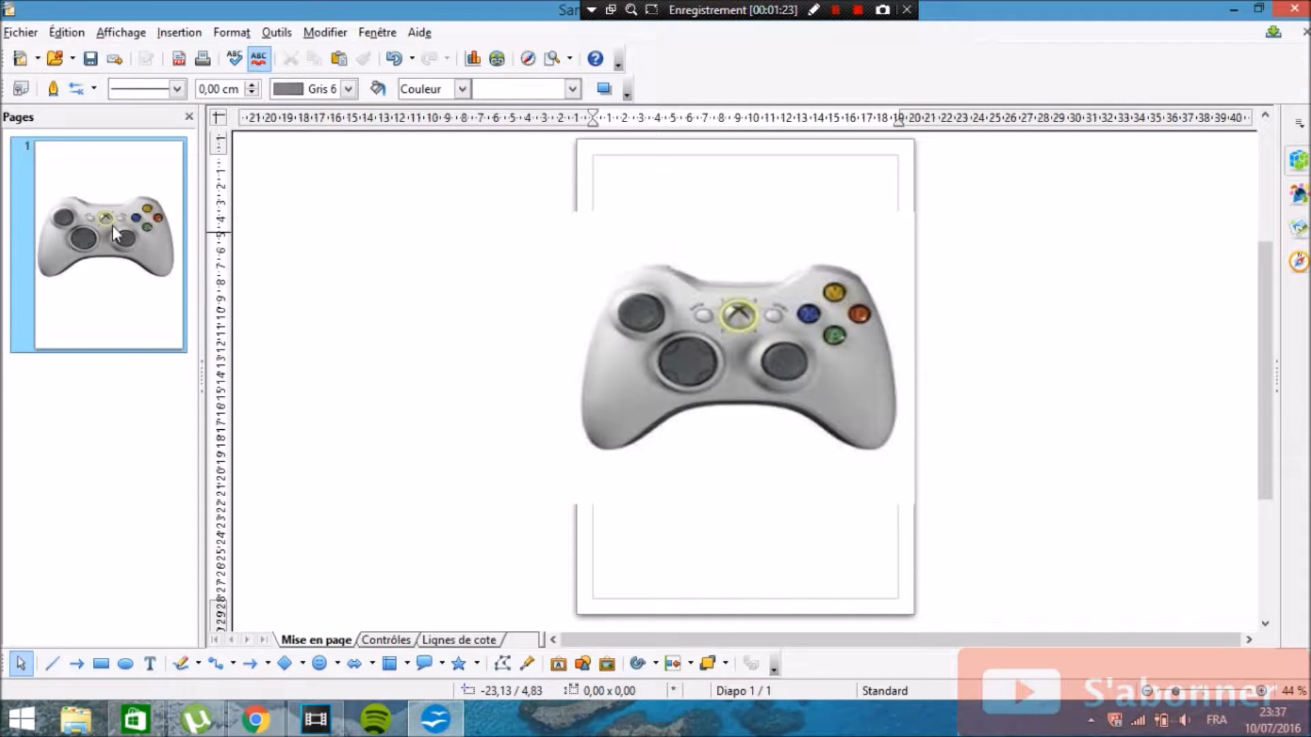
{"action": "left_click_drag", "start_coordinate": [433, 229], "coordinate": [1000, 580]}
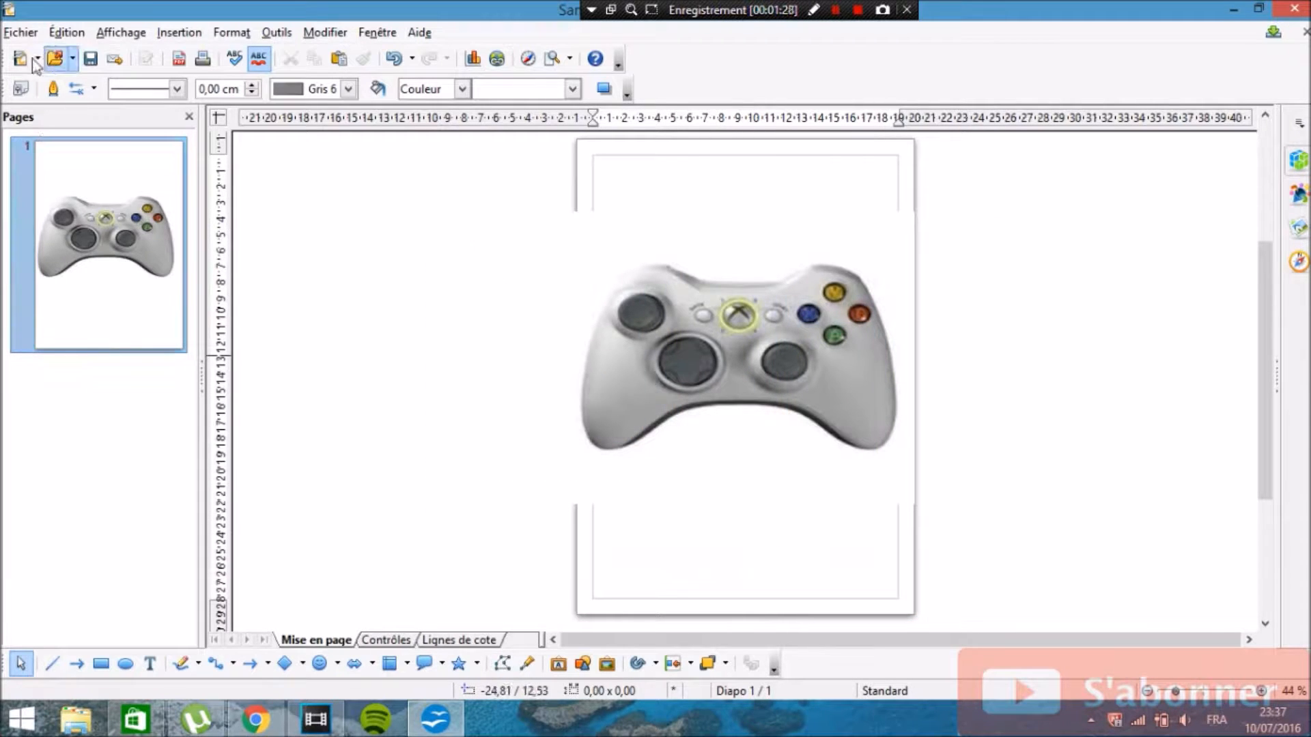
{"action": "left_click", "coordinate": [21, 32]}
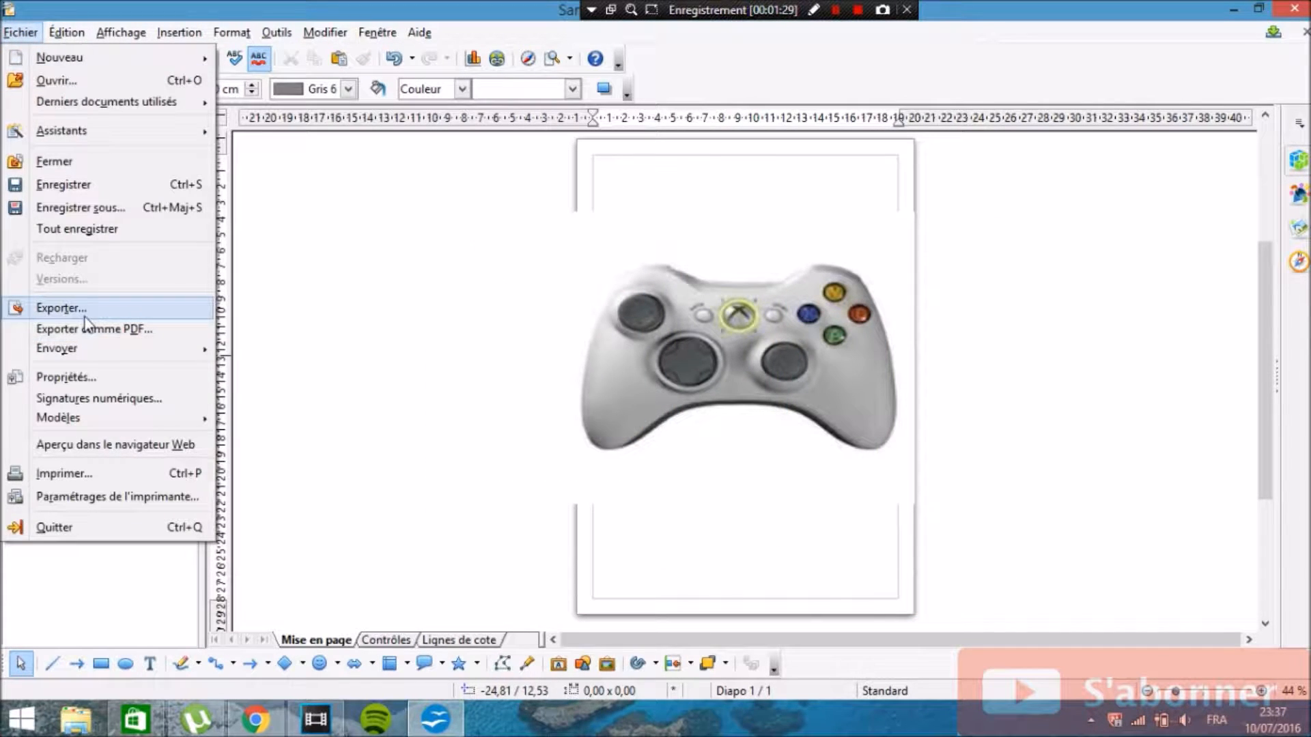
{"action": "left_click", "coordinate": [400, 317]}
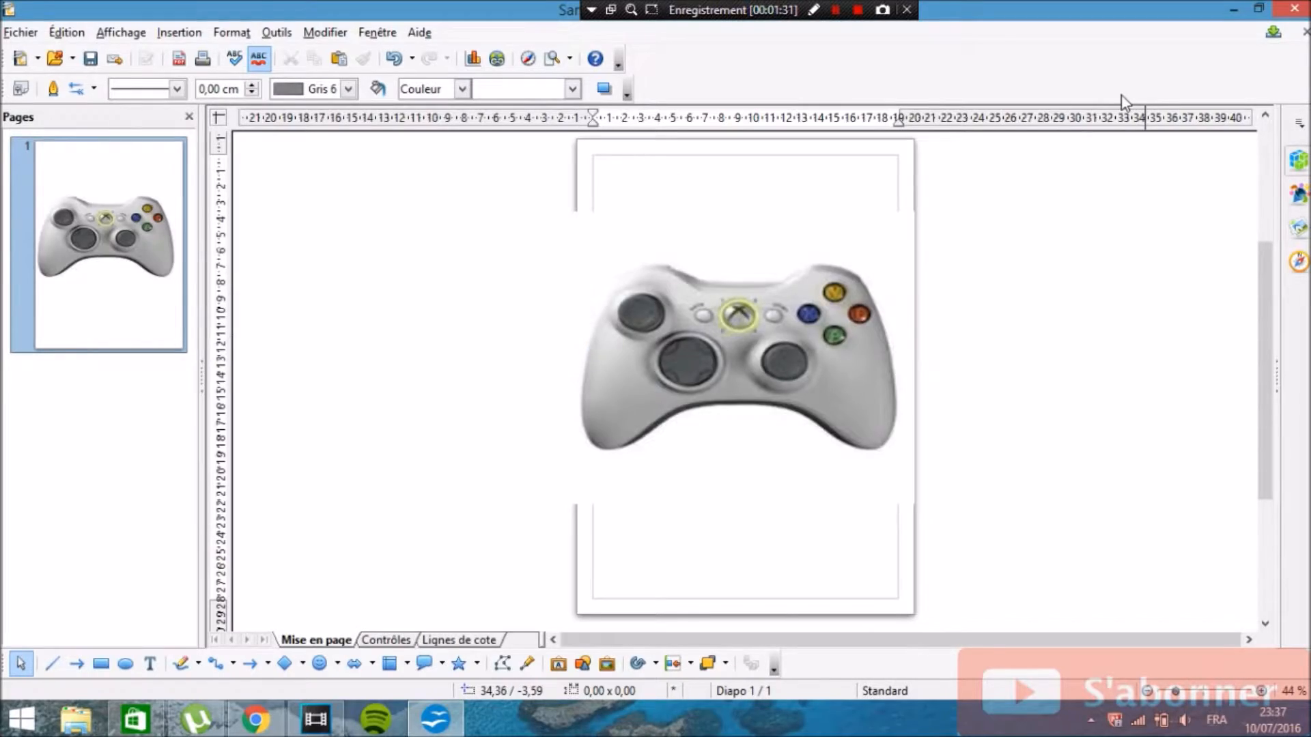
Step: Undo the controller image's resizing and insertion, and minimize the Draw window
{"action": "key", "text": "ctrl+z"}
{"action": "key", "text": "ctrl+z"}
{"action": "left_click", "coordinate": [1231, 10]}
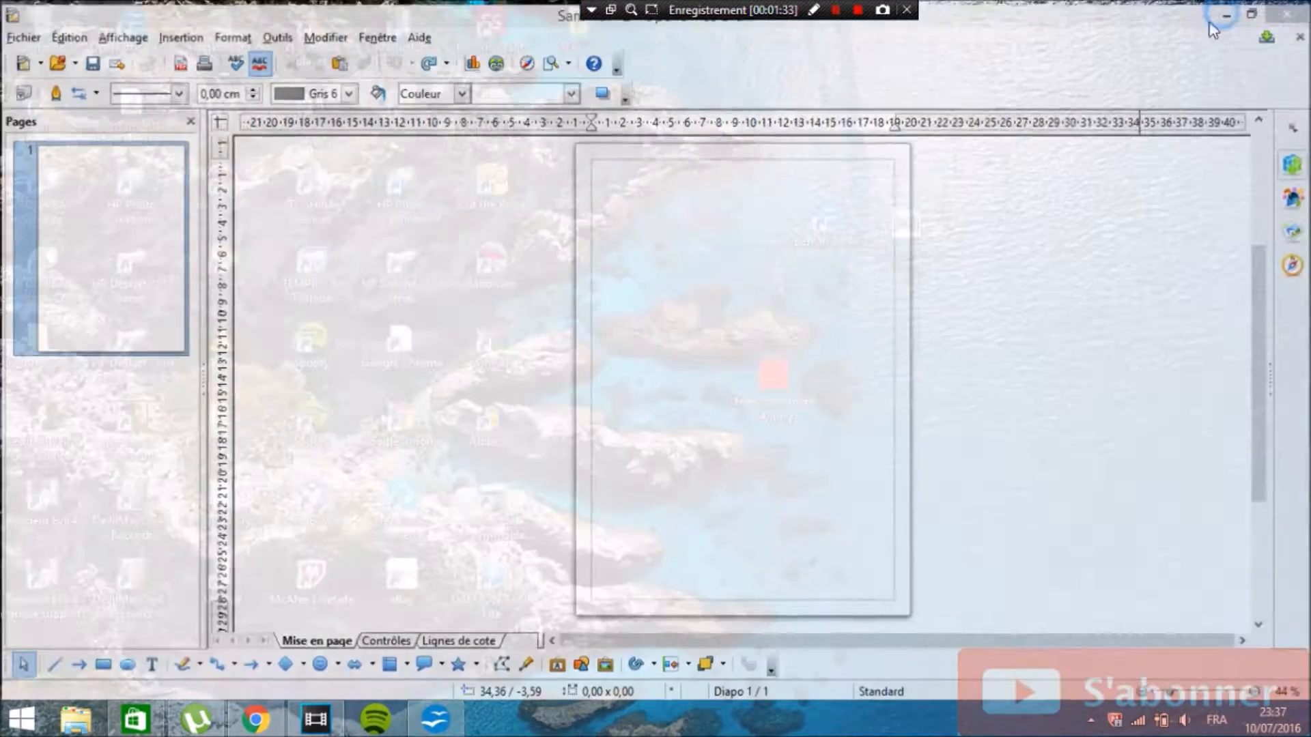
Step: Move the red téléchargement (4).png up beside the OpenOffice shortcut on the desktop and open it in the photo viewer
{"action": "left_click_drag", "start_coordinate": [775, 408], "coordinate": [754, 254]}
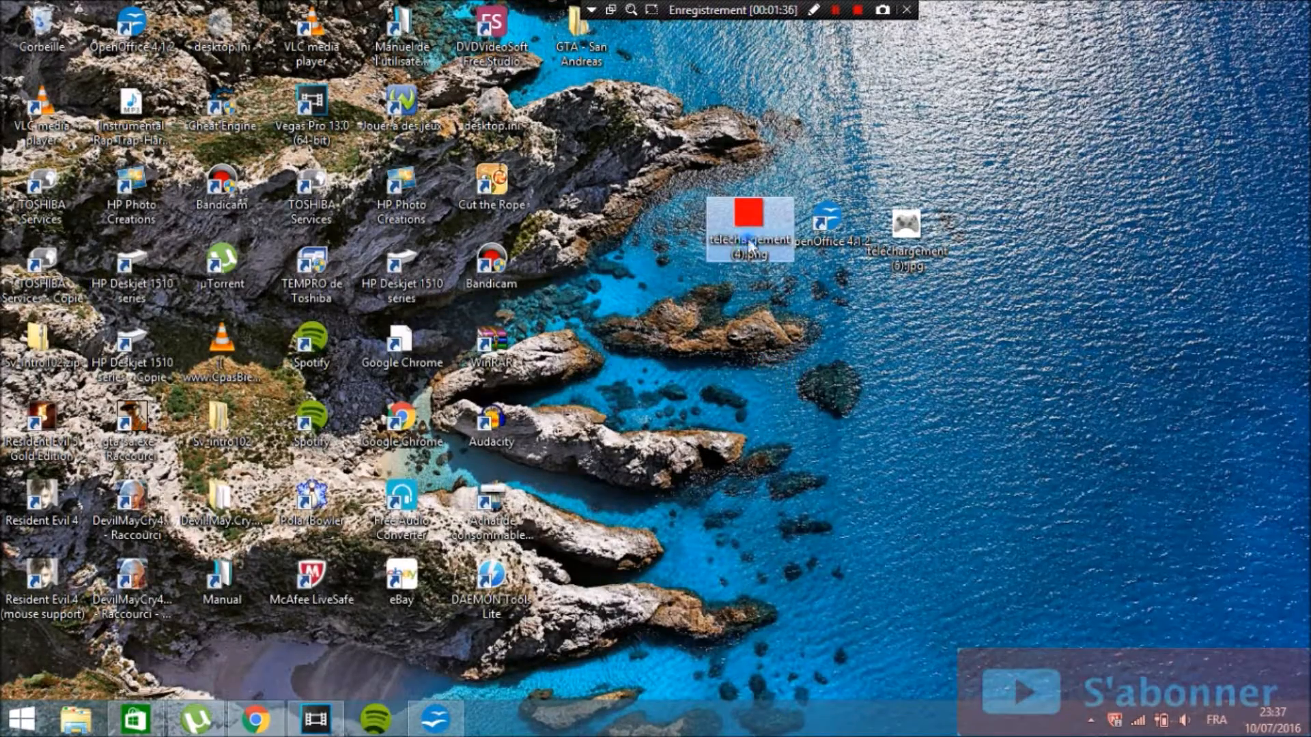
{"action": "double_click", "coordinate": [750, 245]}
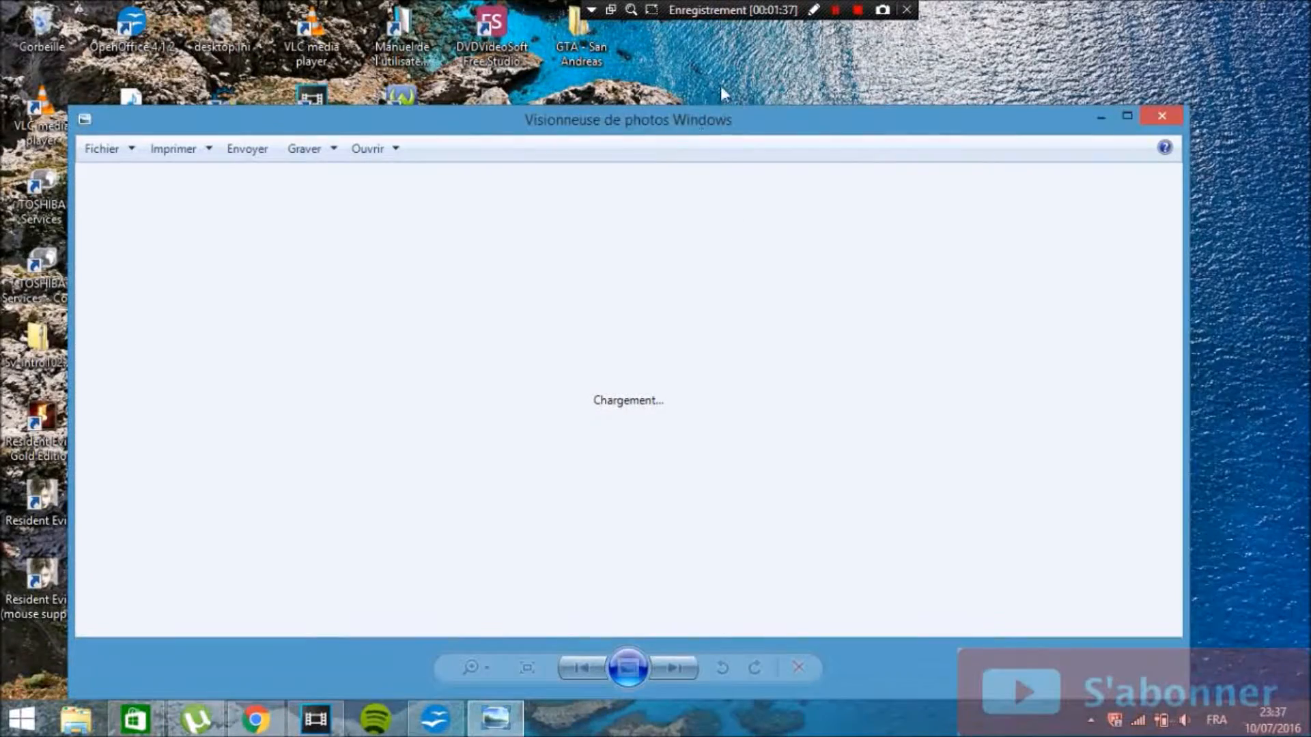
Step: Switch to Chrome, close the YouTube tab, and search Google for "bleu" in a new tab
{"action": "left_click", "coordinate": [249, 728]}
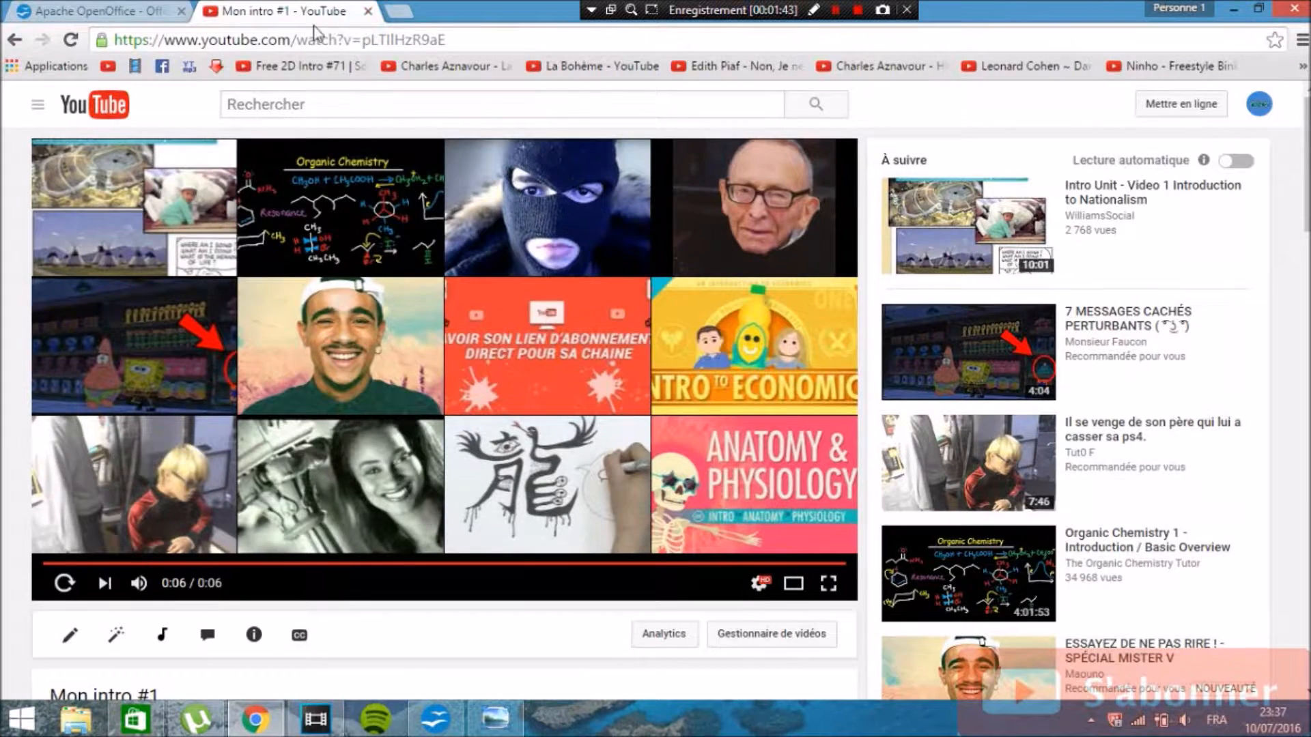
{"action": "key", "text": "ctrl+w"}
{"action": "left_click", "coordinate": [214, 12]}
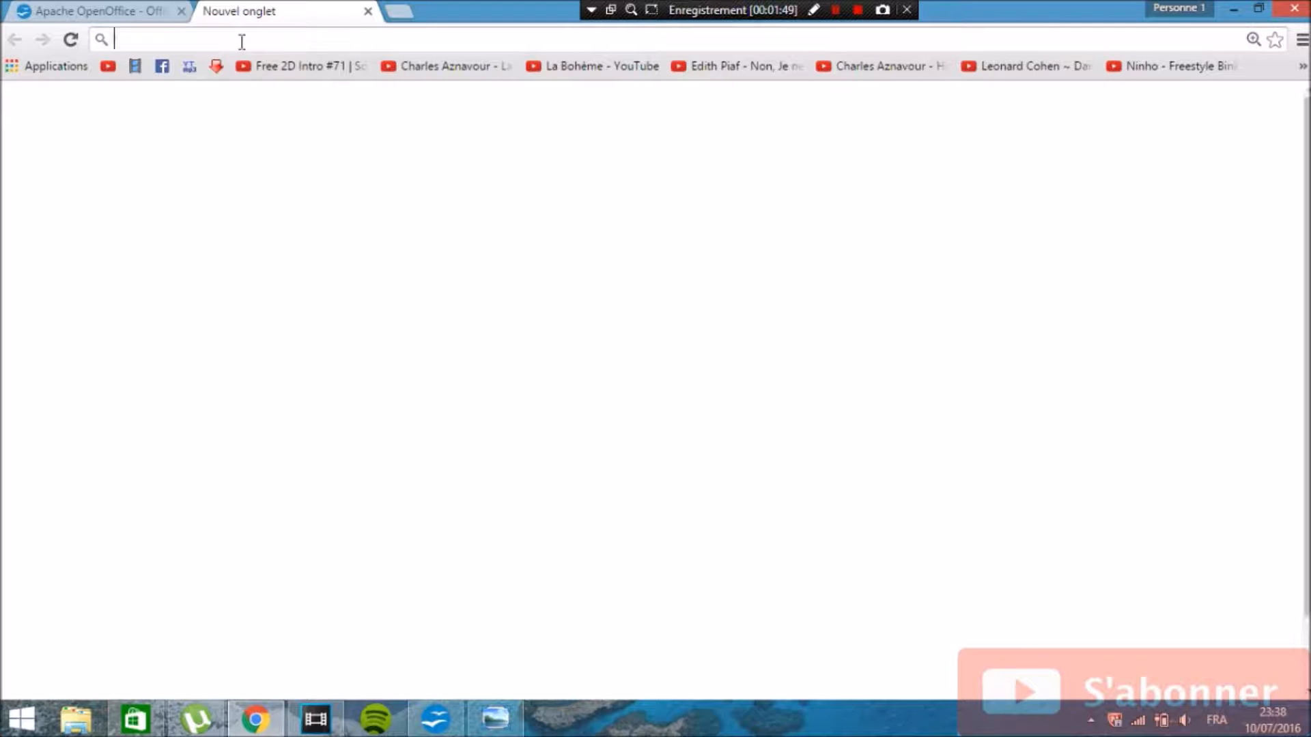
{"action": "type", "text": "bleu"}
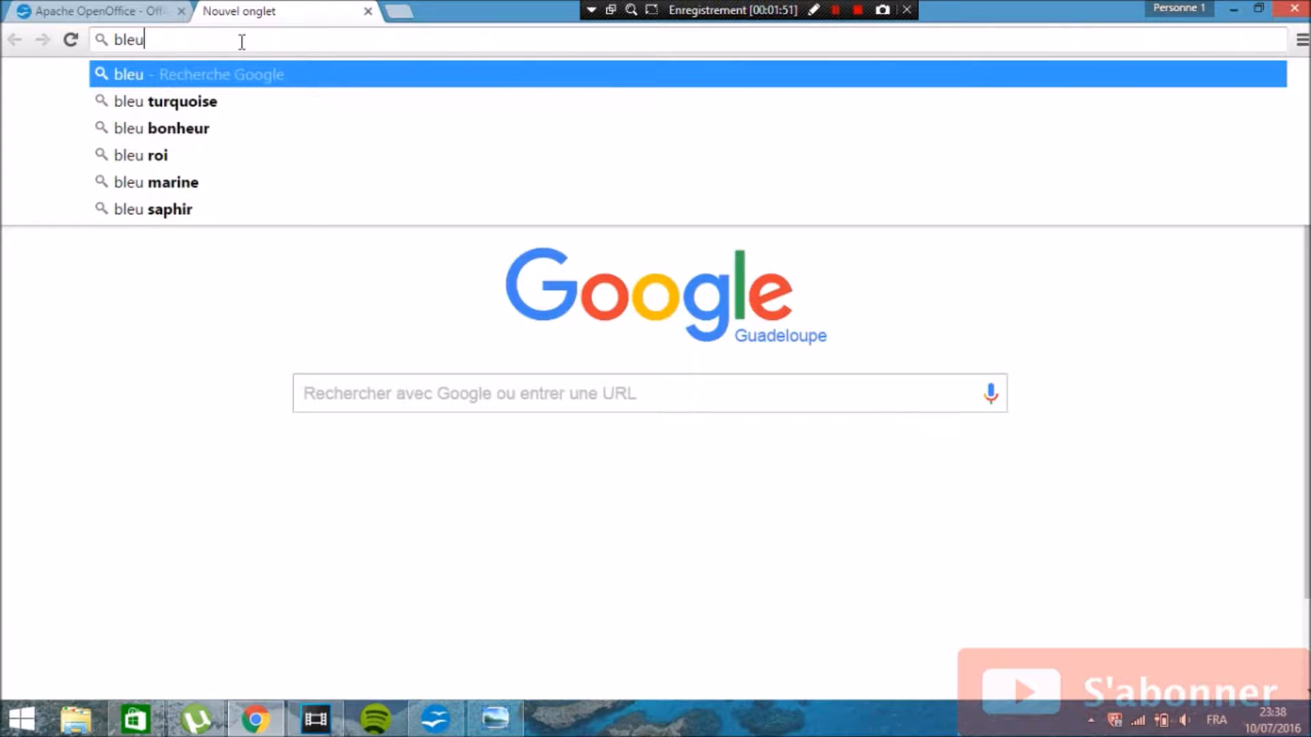
{"action": "key", "text": "Return"}
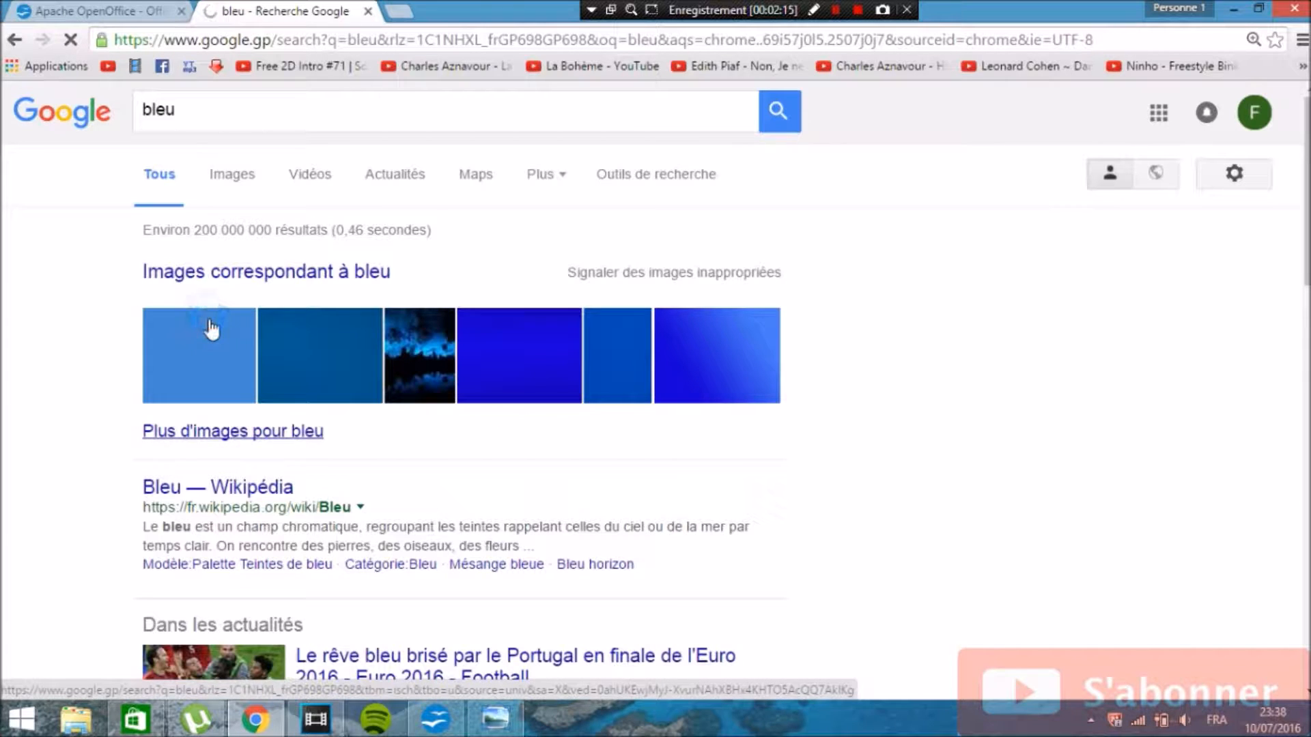
Step: Try to save the gradient blue image from the search results as téléchargement (5).jpg in the Images folder, and cancel the save
{"action": "left_click", "coordinate": [213, 327]}
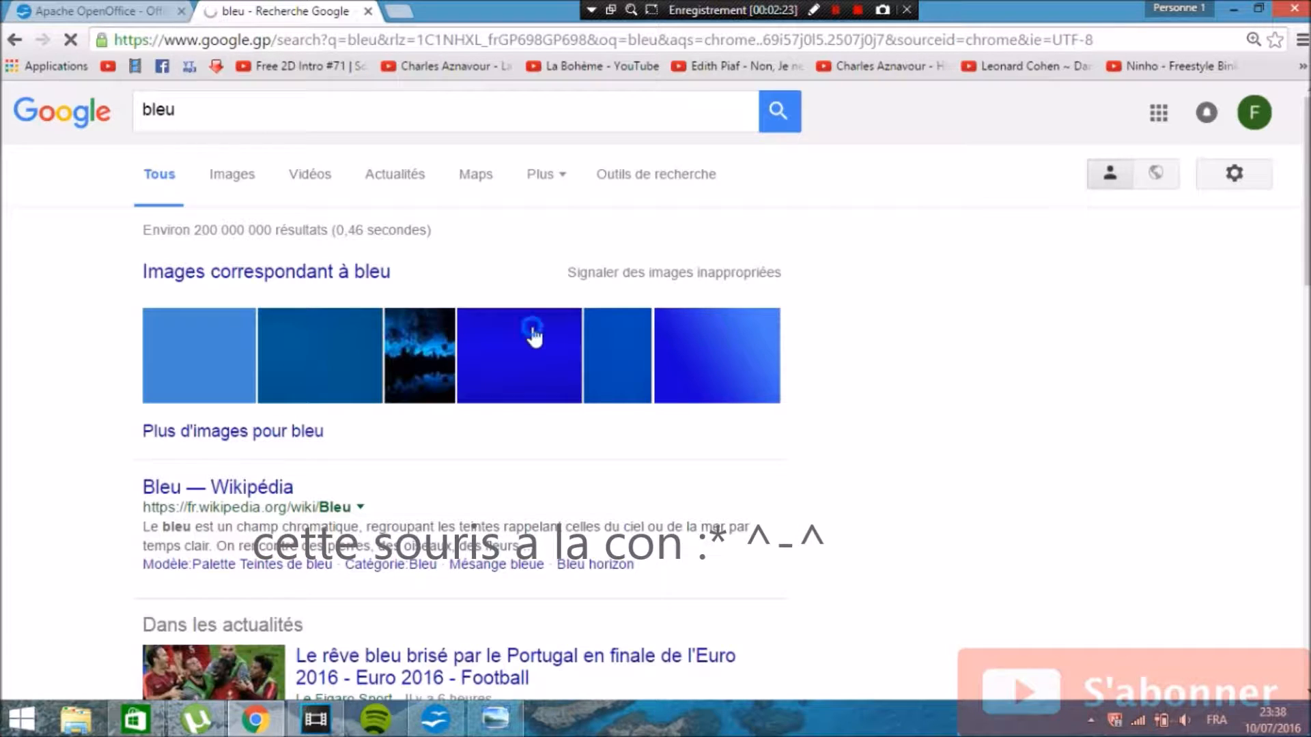
{"action": "right_click", "coordinate": [200, 346]}
{"action": "left_click", "coordinate": [706, 382]}
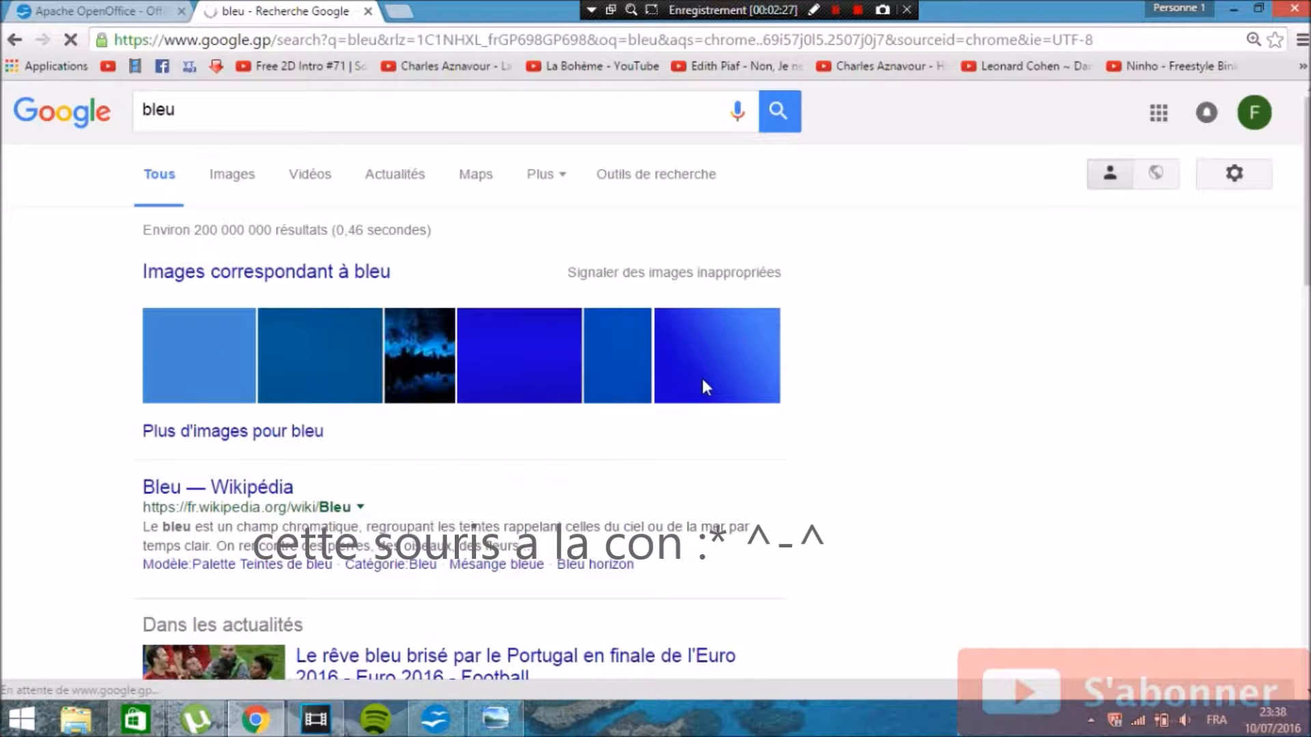
{"action": "right_click", "coordinate": [703, 378]}
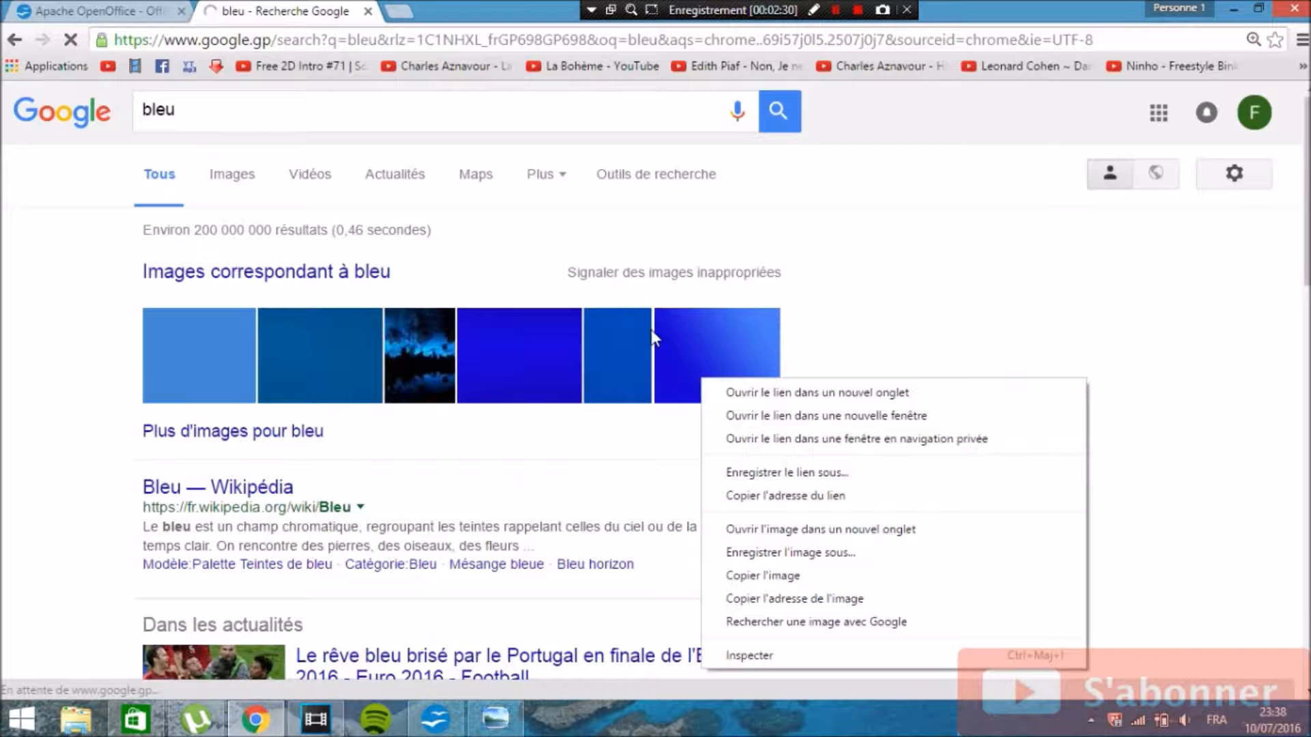
{"action": "left_click", "coordinate": [857, 553]}
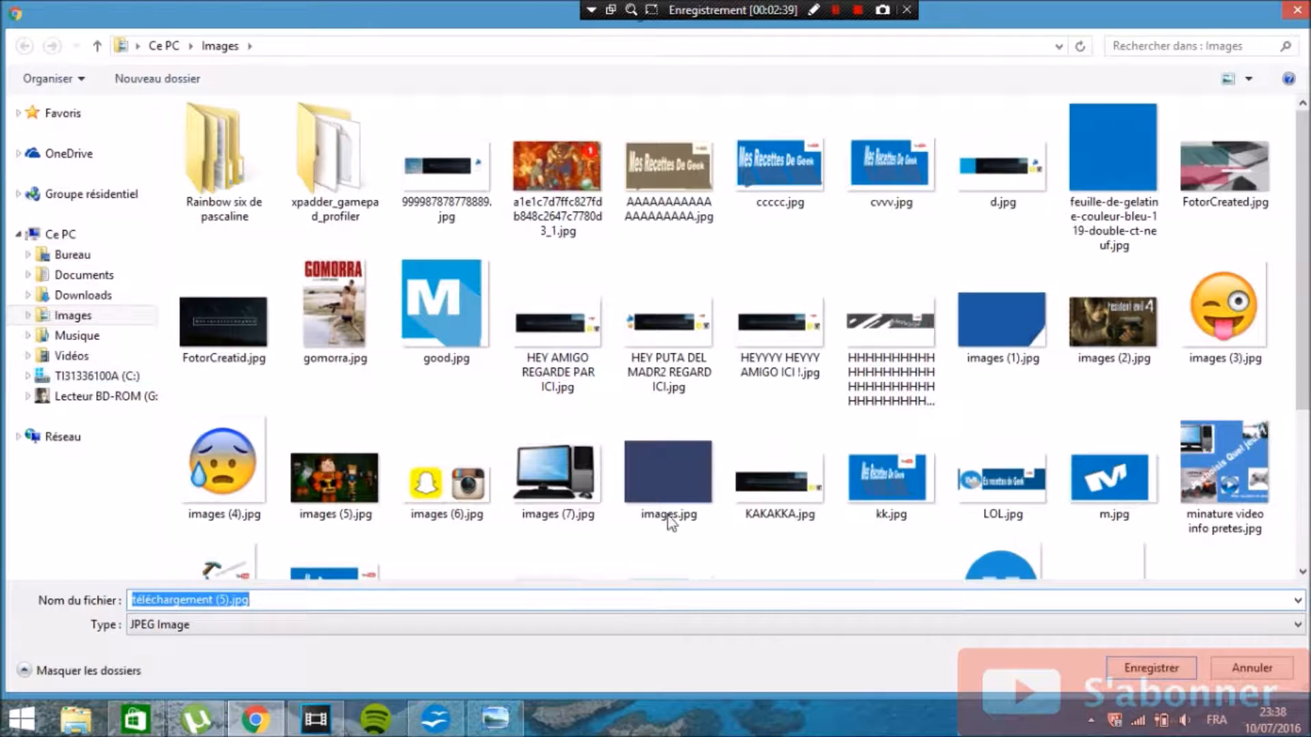
{"action": "left_click", "coordinate": [1297, 11]}
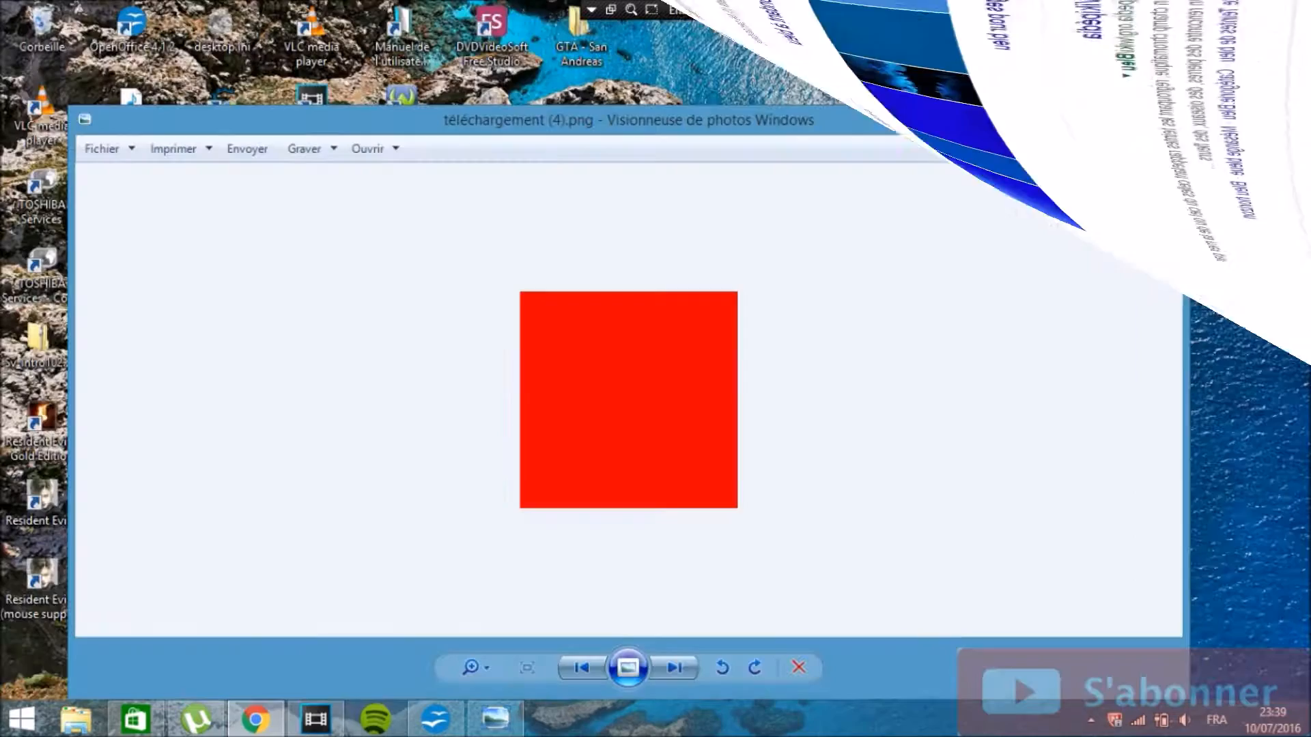
Step: Minimize the photo viewer and insert the red téléchargement (4).png from the desktop onto the Draw page
{"action": "left_click", "coordinate": [1103, 130]}
{"action": "mouse_move", "coordinate": [724, 269]}
{"action": "left_mouse_down"}
{"action": "mouse_move", "coordinate": [756, 224]}
{"action": "mouse_move", "coordinate": [739, 260]}
{"action": "mouse_move", "coordinate": [707, 237]}
{"action": "mouse_move", "coordinate": [765, 296]}
{"action": "mouse_move", "coordinate": [704, 314]}
{"action": "mouse_move", "coordinate": [30, 730]}
{"action": "mouse_move", "coordinate": [336, 690]}
{"action": "mouse_move", "coordinate": [430, 713]}
{"action": "mouse_move", "coordinate": [521, 625]}
{"action": "mouse_move", "coordinate": [627, 441]}
{"action": "left_mouse_up"}
{"action": "left_click_drag", "start_coordinate": [573, 558], "coordinate": [533, 603]}
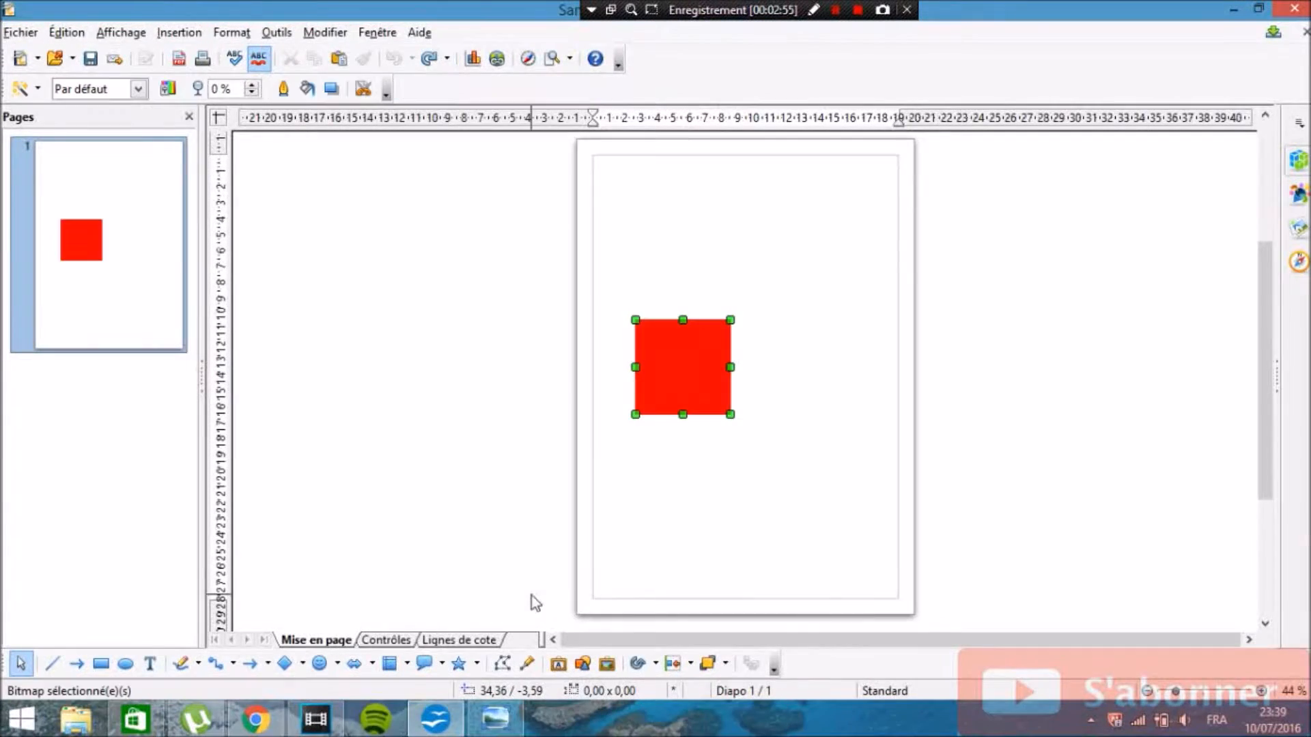
Step: Set the page width to 29 cm in the page setup
{"action": "left_click", "coordinate": [384, 341]}
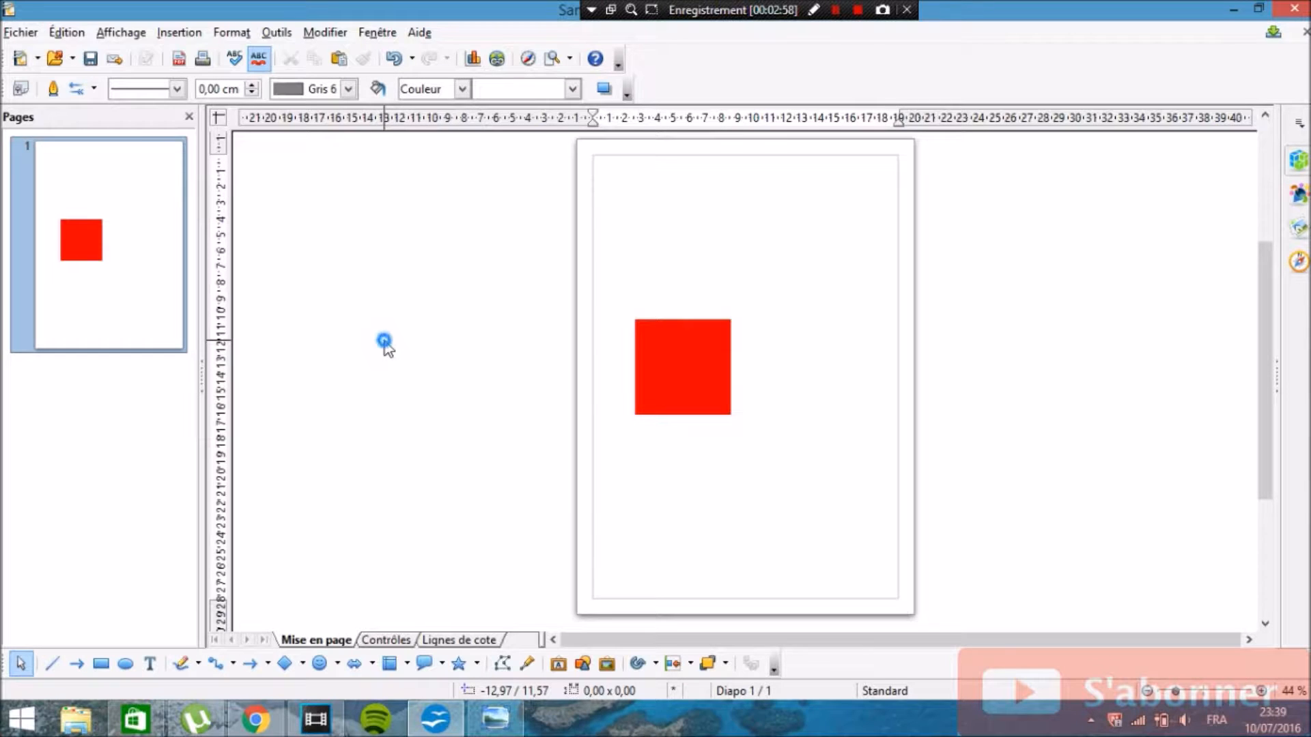
{"action": "right_click", "coordinate": [385, 343]}
{"action": "mouse_move", "coordinate": [464, 357]}
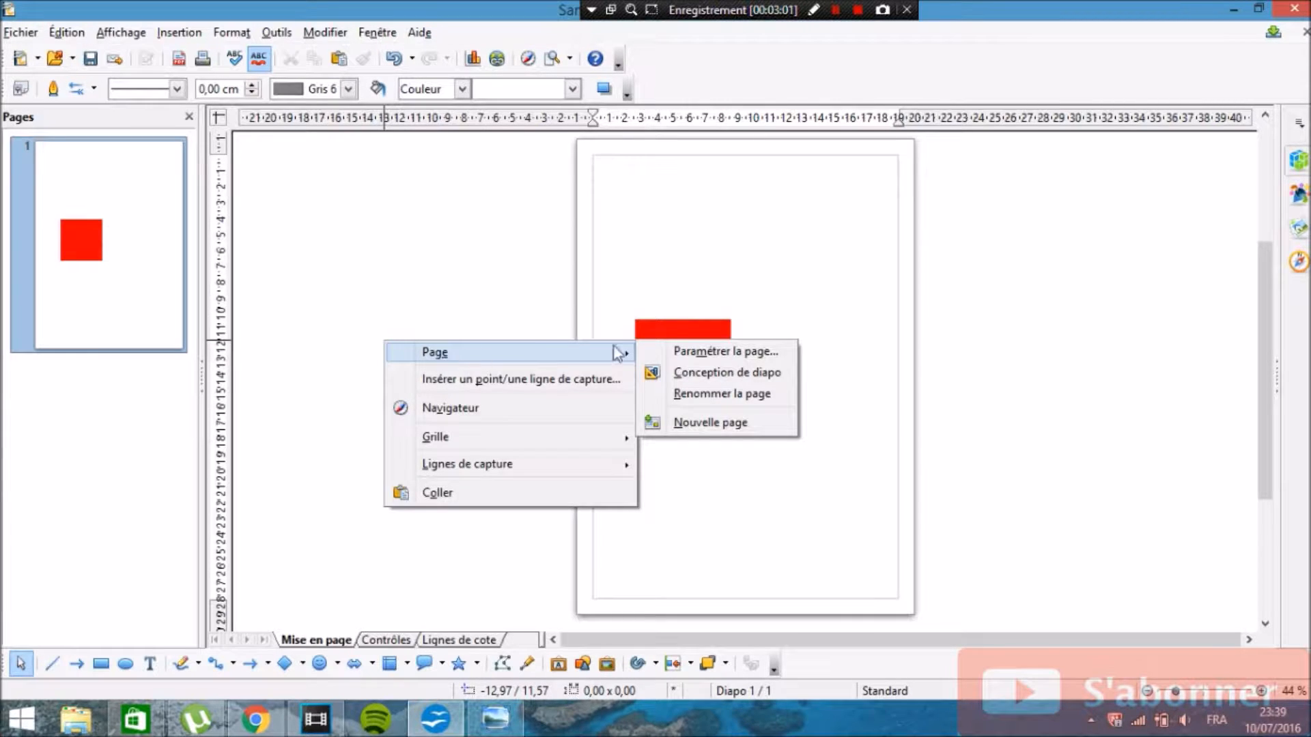
{"action": "left_click", "coordinate": [687, 352]}
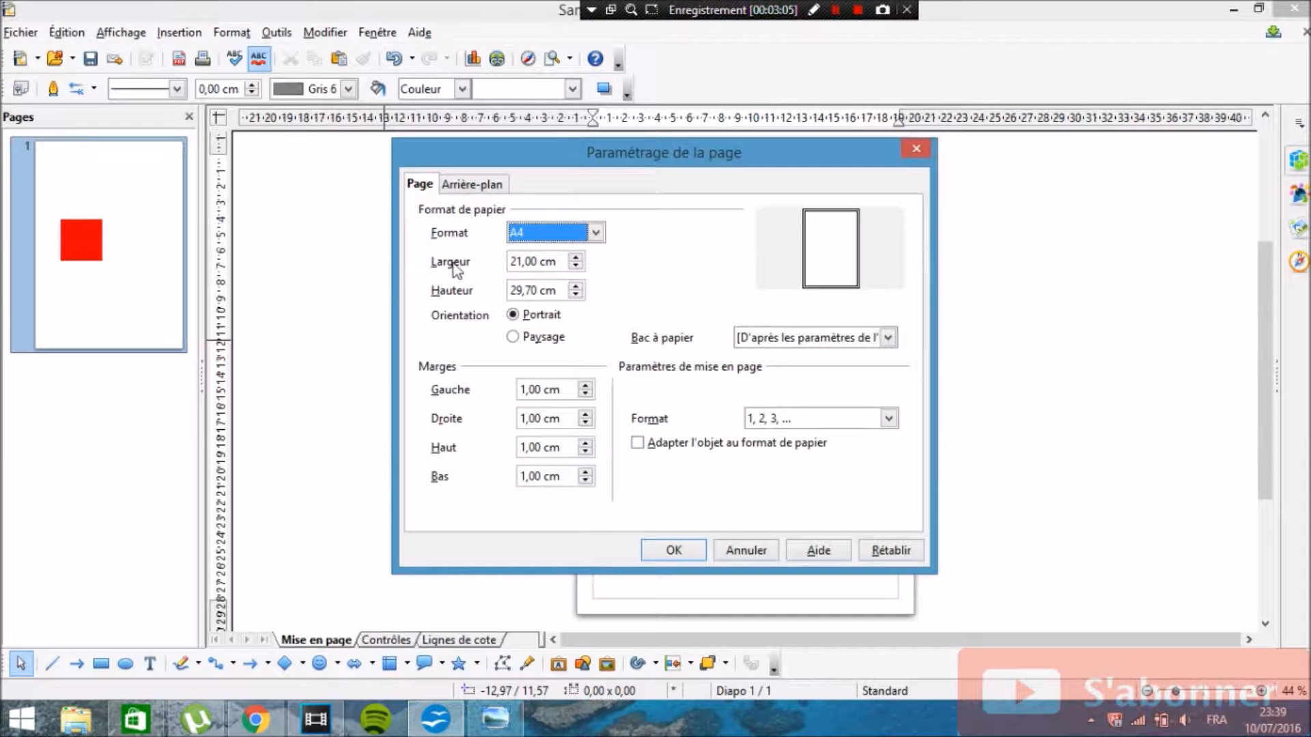
{"action": "left_click", "coordinate": [521, 261]}
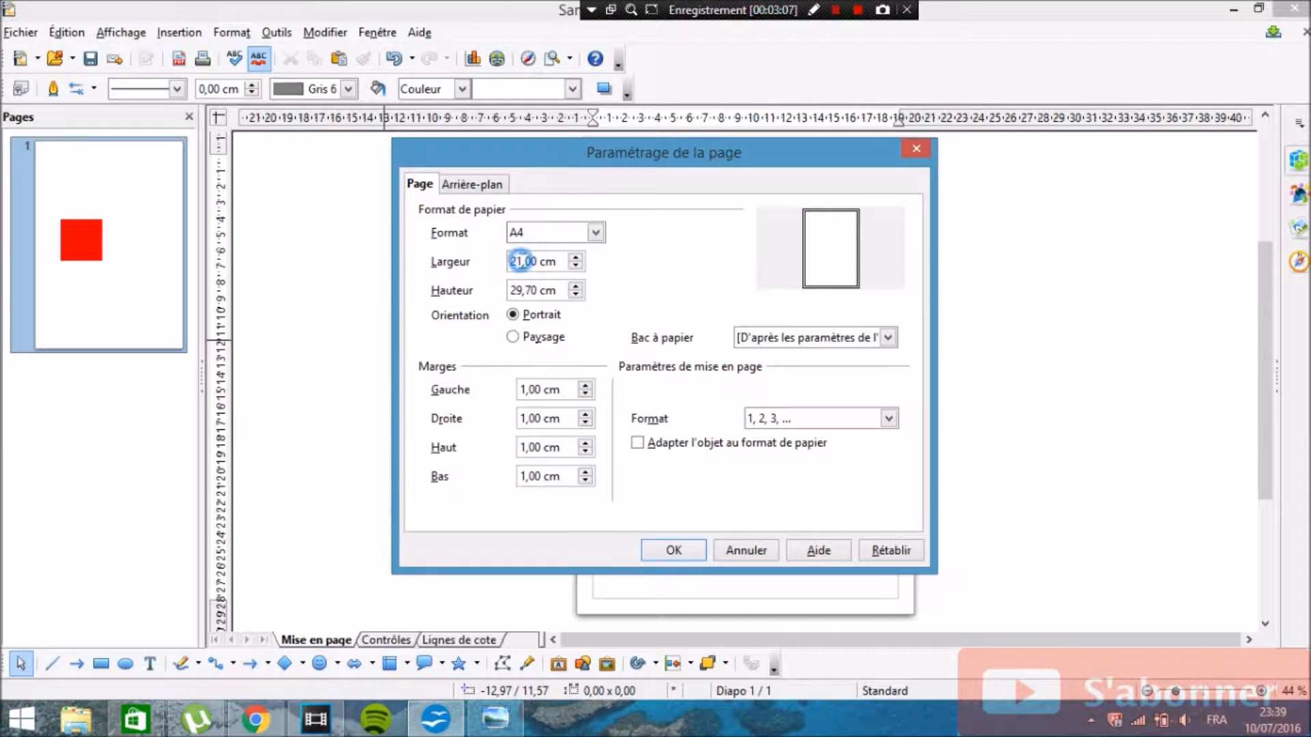
{"action": "key", "text": "BackSpace"}
{"action": "type", "text": "9"}
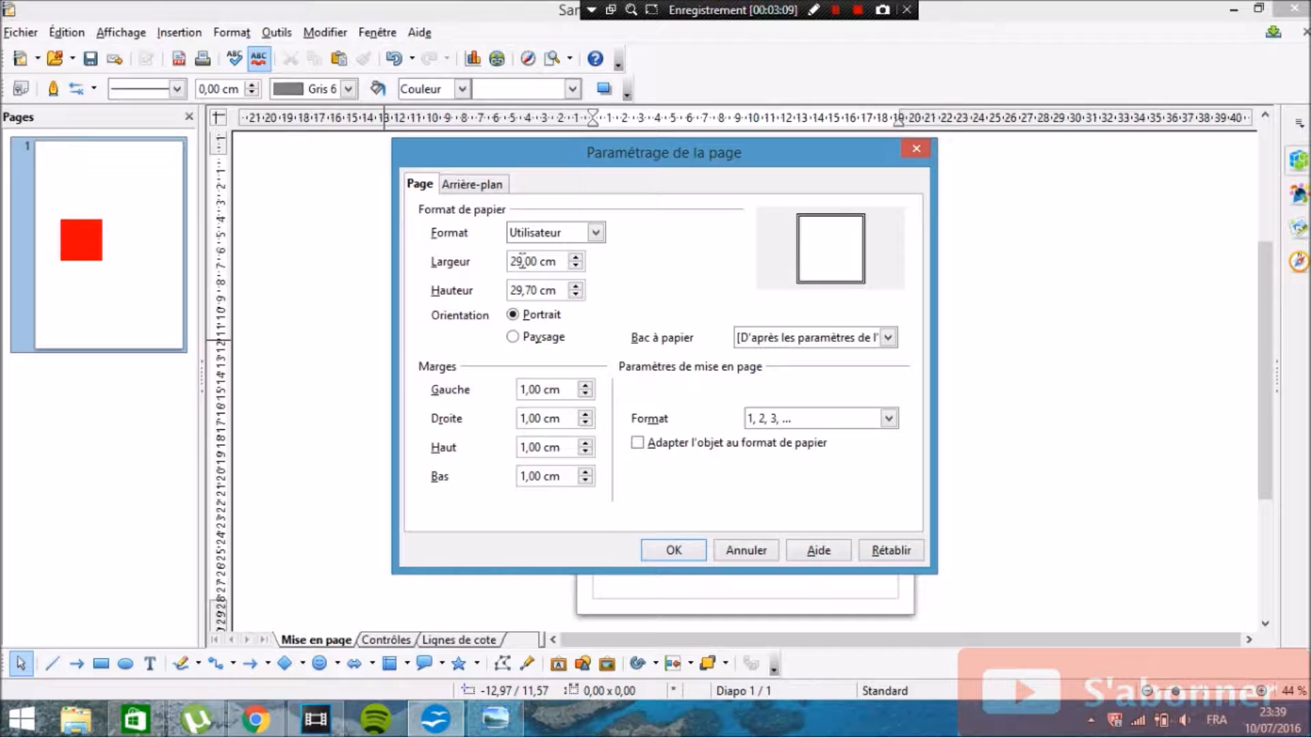
{"action": "left_click", "coordinate": [652, 560]}
Step: Enlarge the red image to about 32.6 × 31.9 cm so it covers the whole page
{"action": "left_click", "coordinate": [620, 386]}
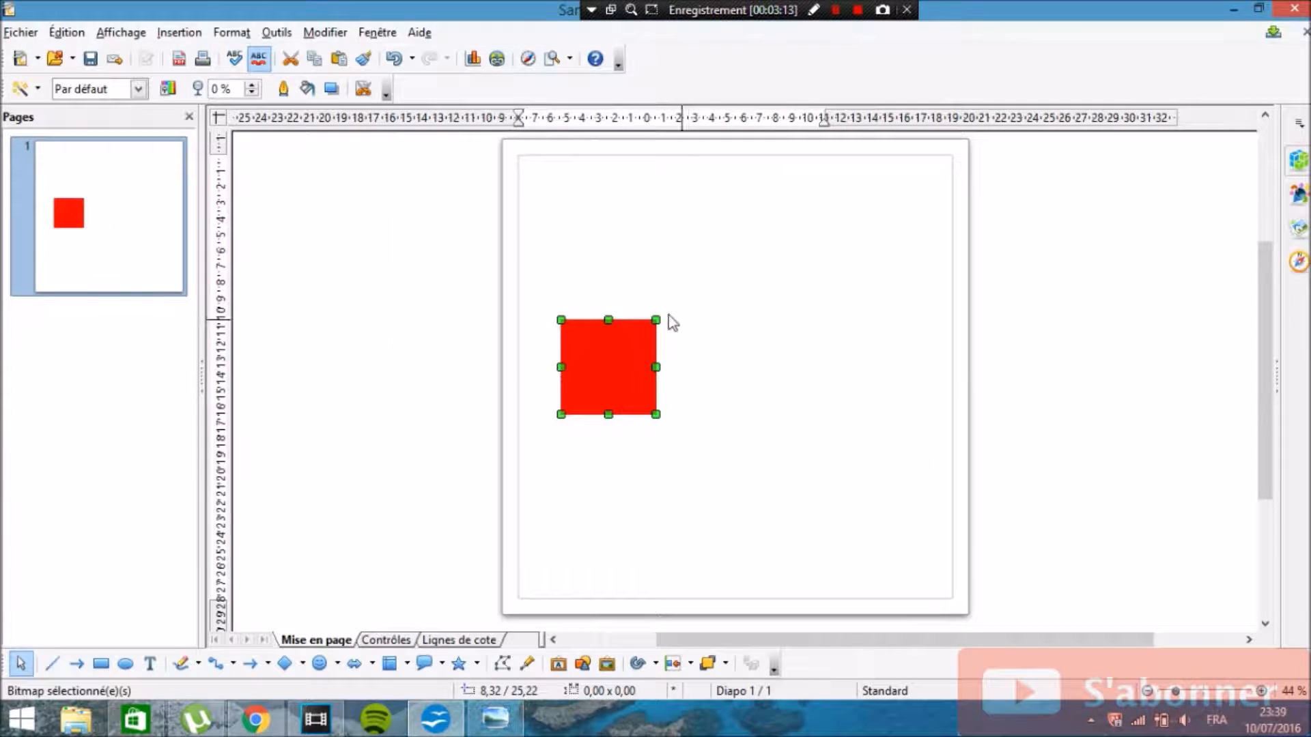
{"action": "left_click_drag", "start_coordinate": [628, 352], "coordinate": [721, 343]}
{"action": "left_click", "coordinate": [652, 310]}
{"action": "left_click_drag", "start_coordinate": [651, 310], "coordinate": [505, 125]}
{"action": "left_click_drag", "start_coordinate": [626, 400], "coordinate": [687, 574]}
{"action": "left_click_drag", "start_coordinate": [751, 388], "coordinate": [1016, 362]}
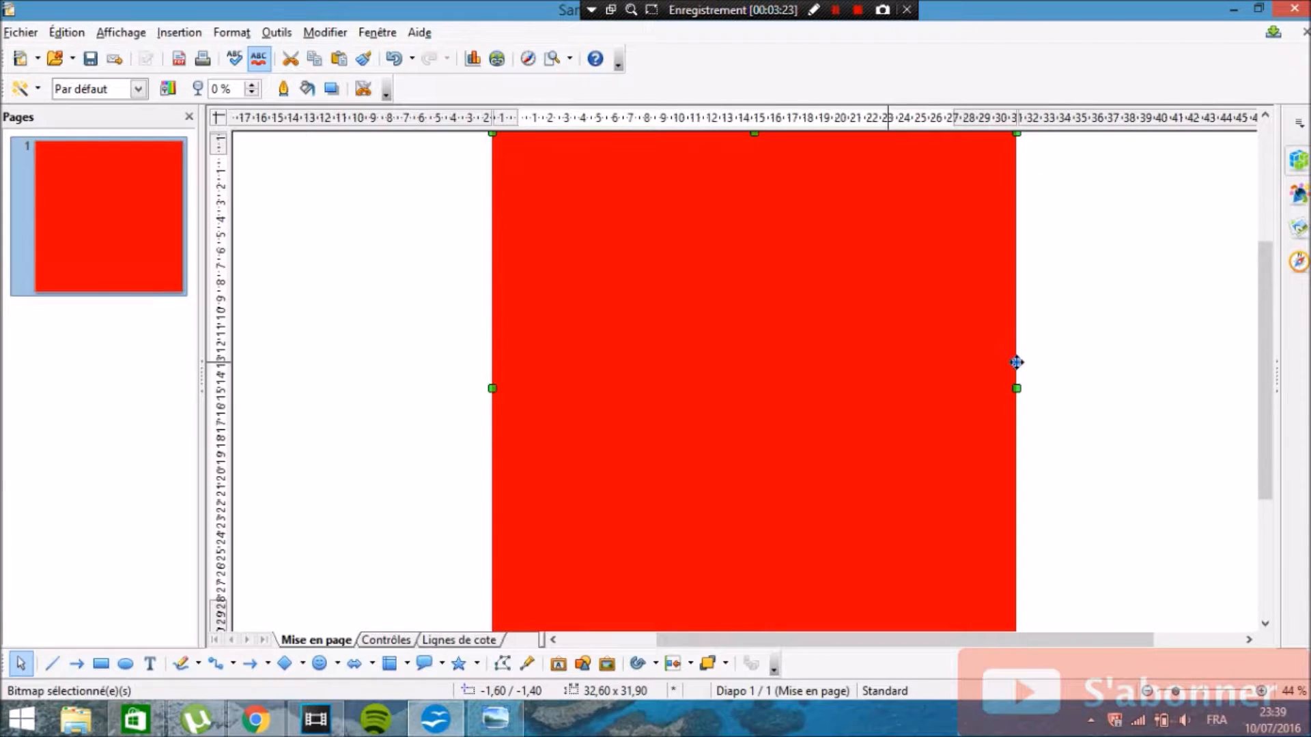
Step: Shift the red image so it overlaps the page on all sides, and deselect it with the selection tool active
{"action": "double_click", "coordinate": [1020, 374]}
{"action": "scroll", "coordinate": [770, 529], "scroll_direction": "down", "scroll_amount": 3}
{"action": "scroll", "coordinate": [883, 419], "scroll_direction": "up", "scroll_amount": 3}
{"action": "scroll", "coordinate": [883, 419], "scroll_direction": "down", "scroll_amount": 1}
{"action": "left_click_drag", "start_coordinate": [866, 448], "coordinate": [829, 373]}
{"action": "scroll", "coordinate": [828, 371], "scroll_direction": "down", "scroll_amount": 3}
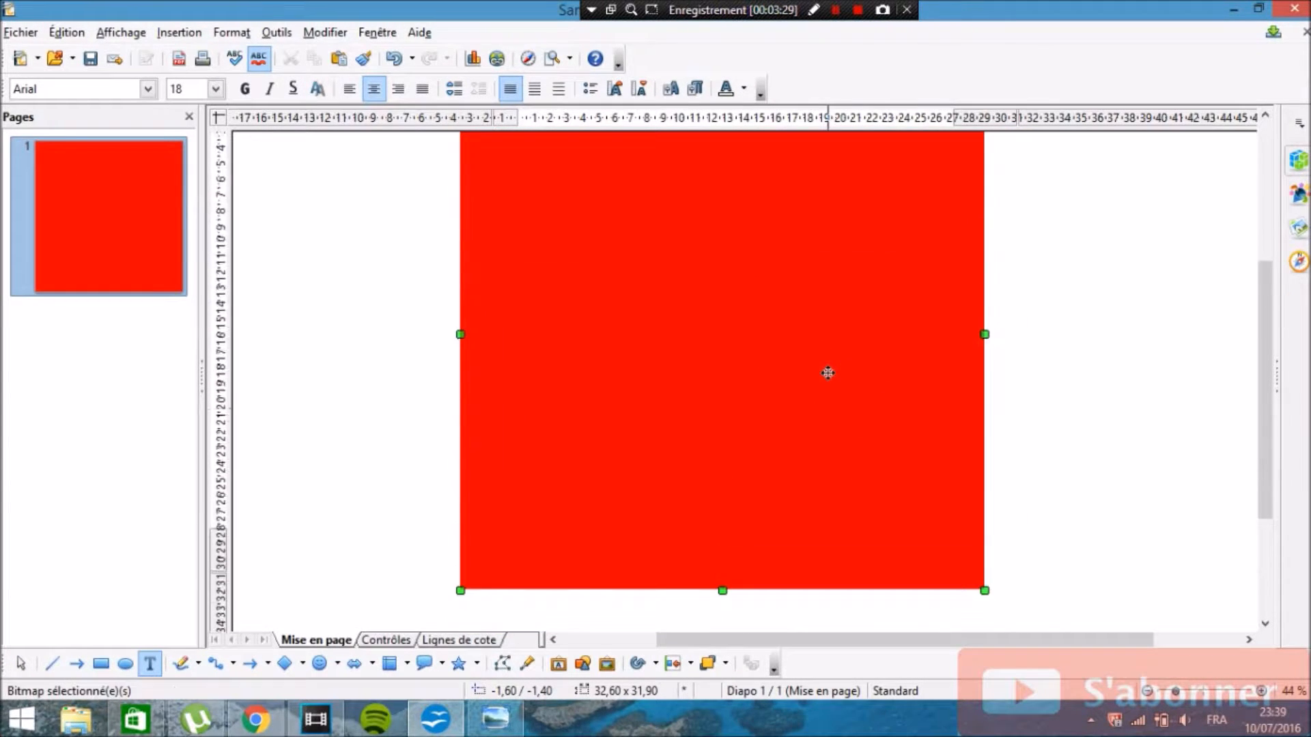
{"action": "left_click", "coordinate": [390, 359]}
{"action": "left_click", "coordinate": [21, 664]}
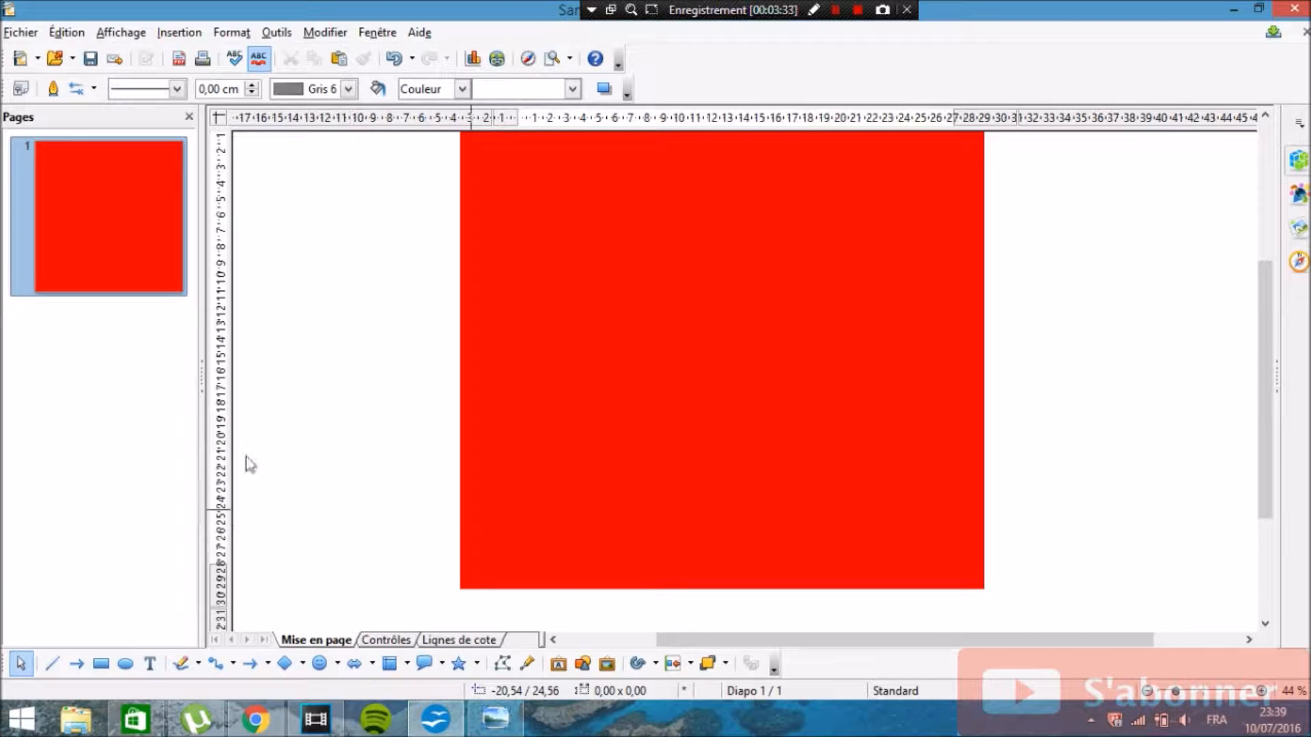
Step: Insert a Fontwork text in the red-to-yellow gradient style from the Fontwork gallery onto the red background
{"action": "left_click", "coordinate": [164, 670]}
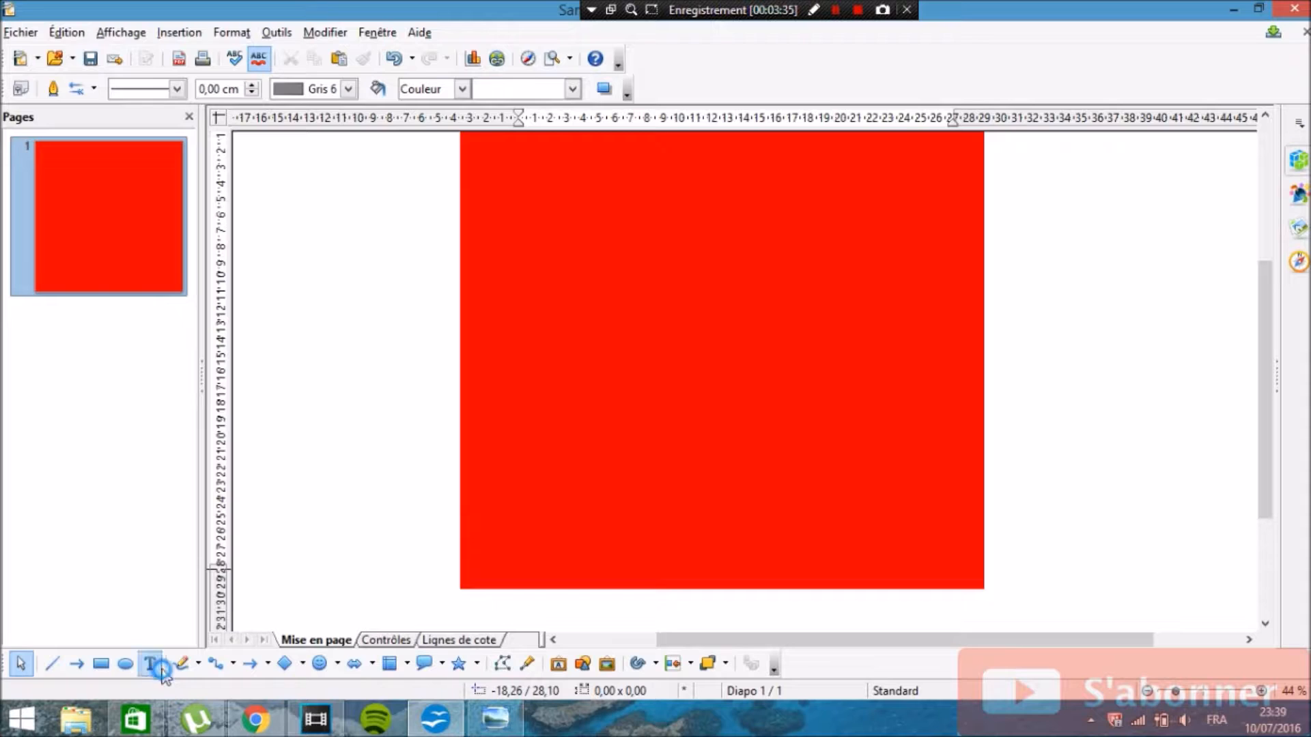
{"action": "left_click", "coordinate": [398, 409]}
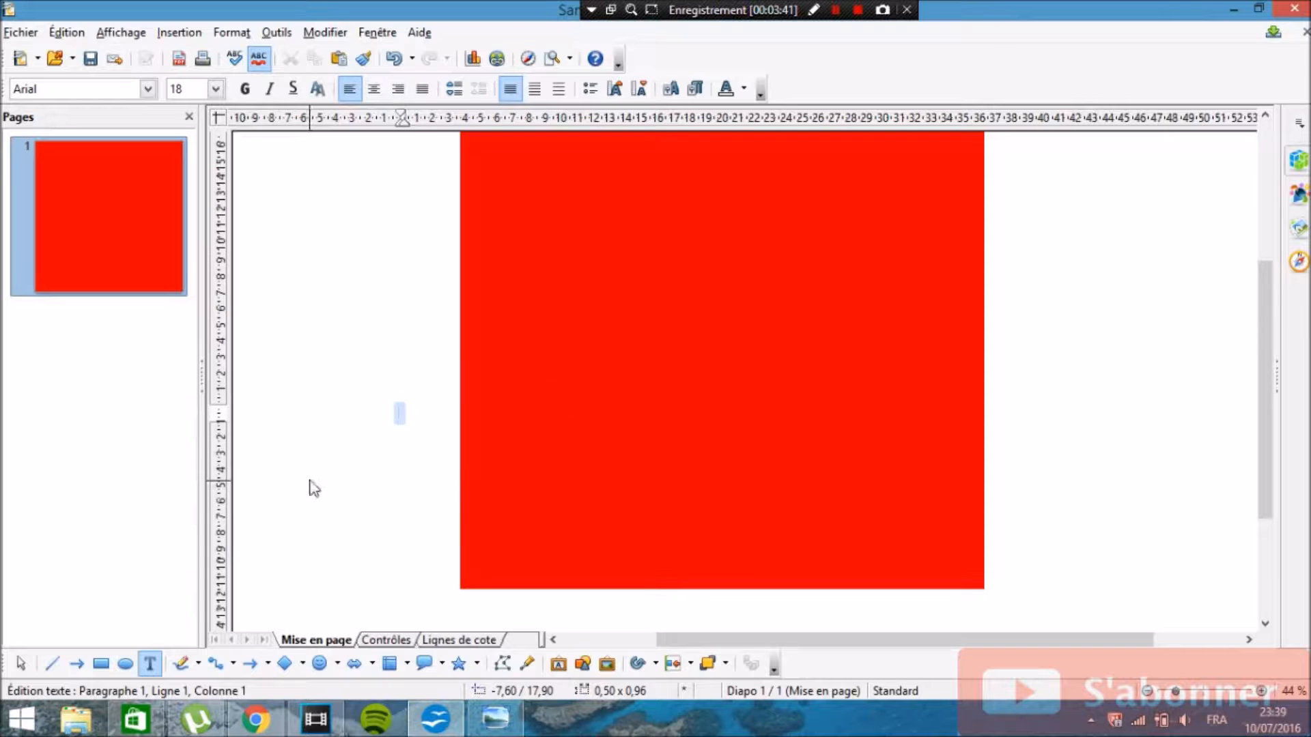
{"action": "left_click", "coordinate": [564, 671]}
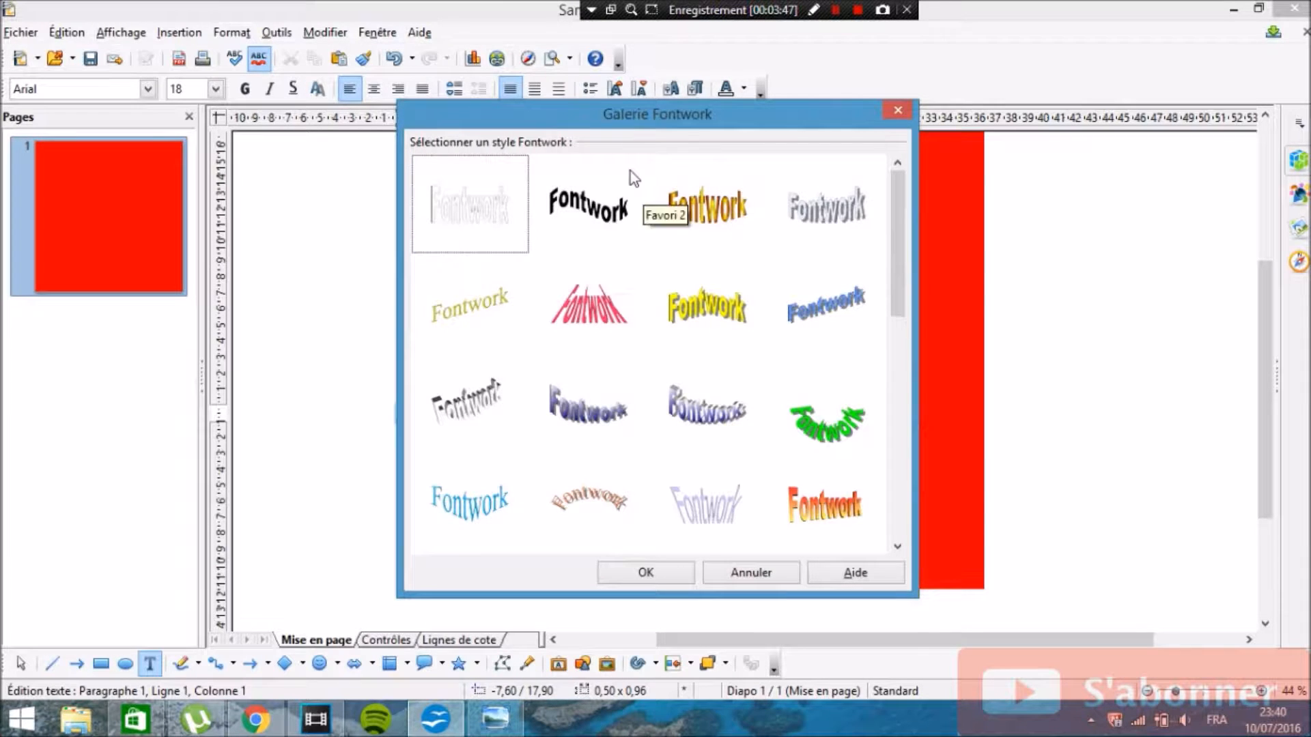
{"action": "left_click_drag", "start_coordinate": [673, 123], "coordinate": [641, 46]}
{"action": "scroll", "coordinate": [724, 293], "scroll_direction": "down", "scroll_amount": 5}
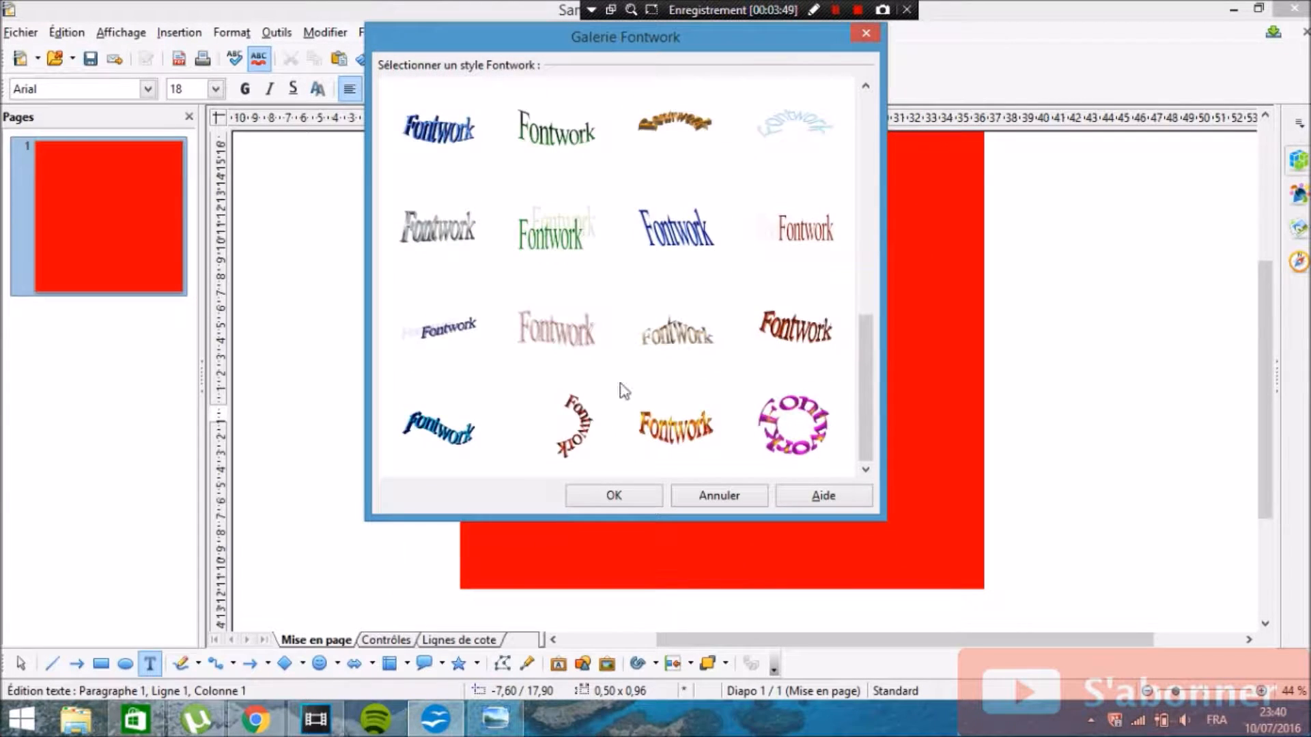
{"action": "scroll", "coordinate": [792, 311], "scroll_direction": "up", "scroll_amount": 5}
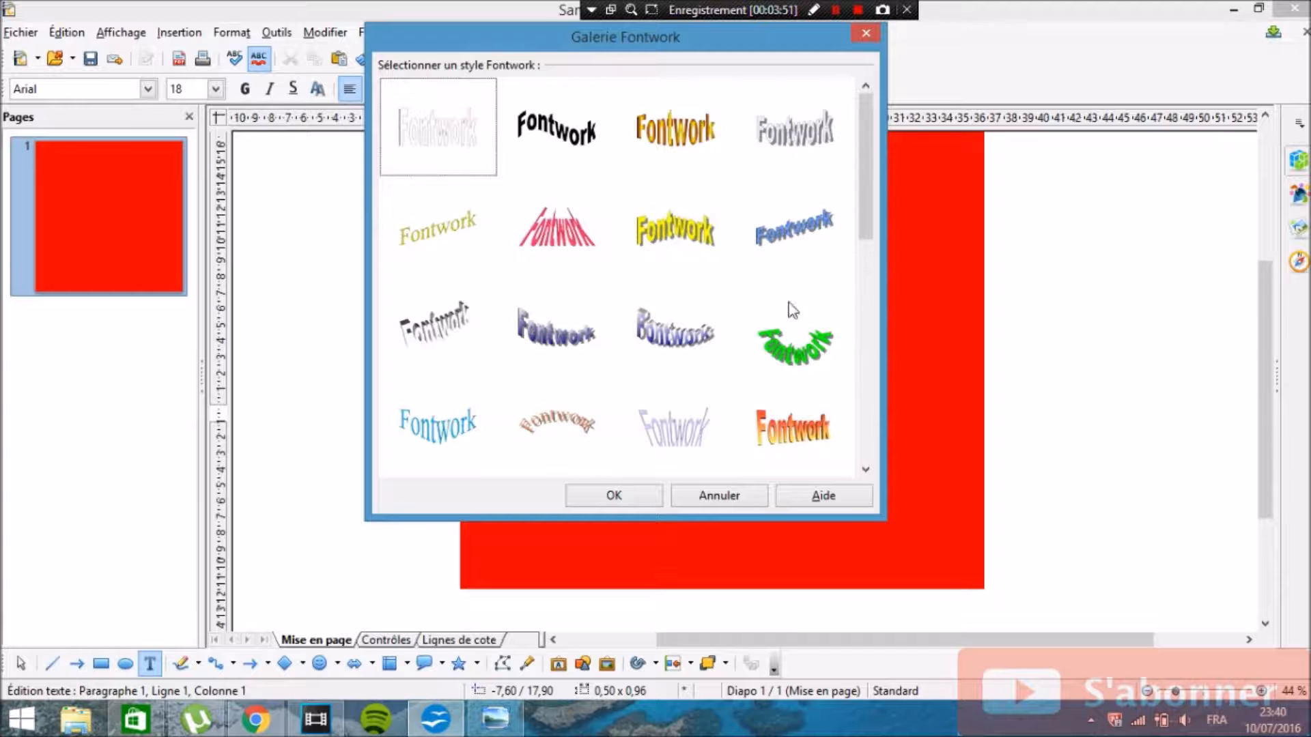
{"action": "scroll", "coordinate": [679, 264], "scroll_direction": "down", "scroll_amount": 5}
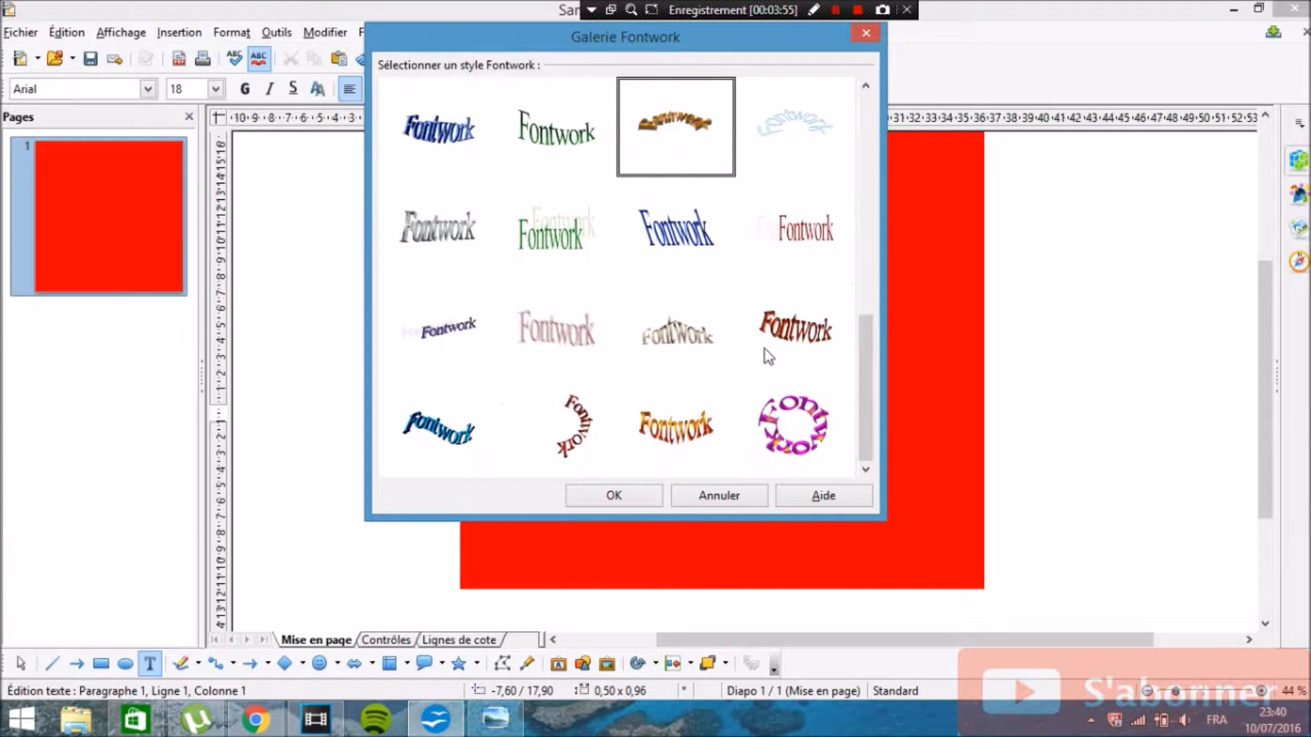
{"action": "scroll", "coordinate": [778, 321], "scroll_direction": "up", "scroll_amount": 5}
{"action": "left_click", "coordinate": [768, 454]}
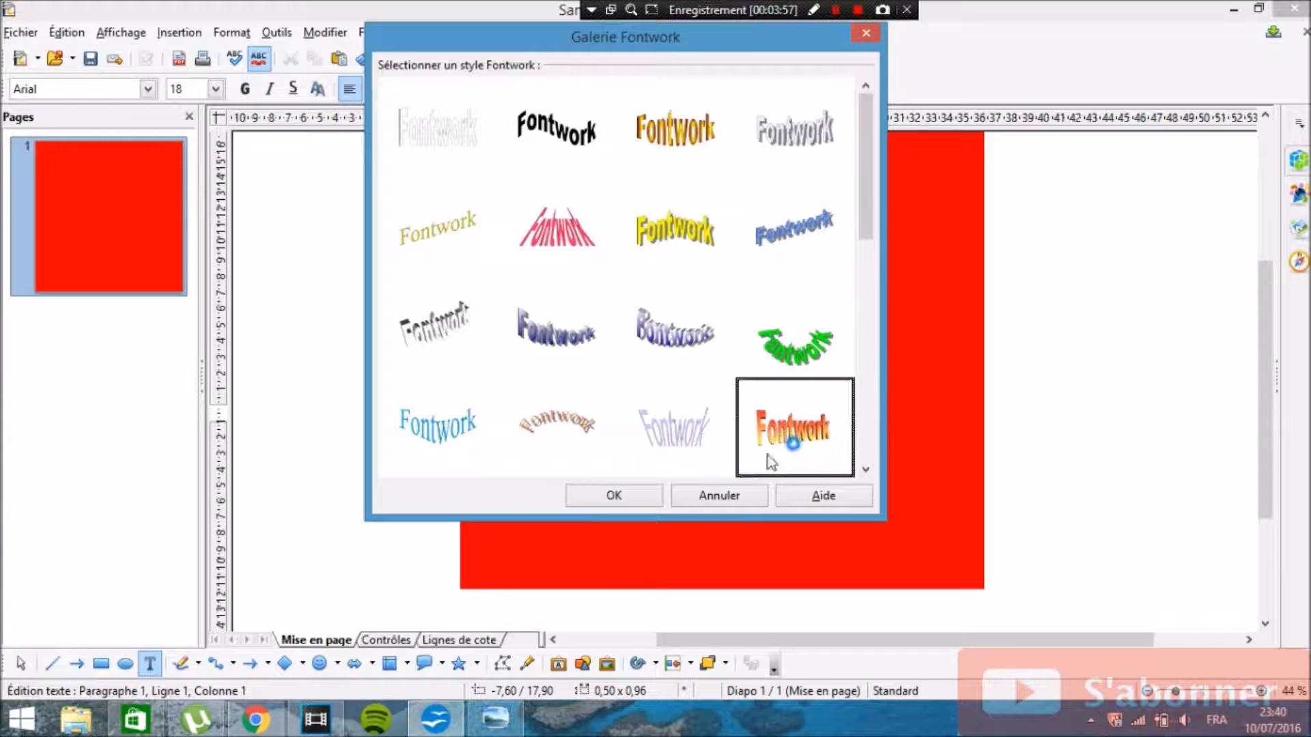
{"action": "left_click", "coordinate": [593, 496]}
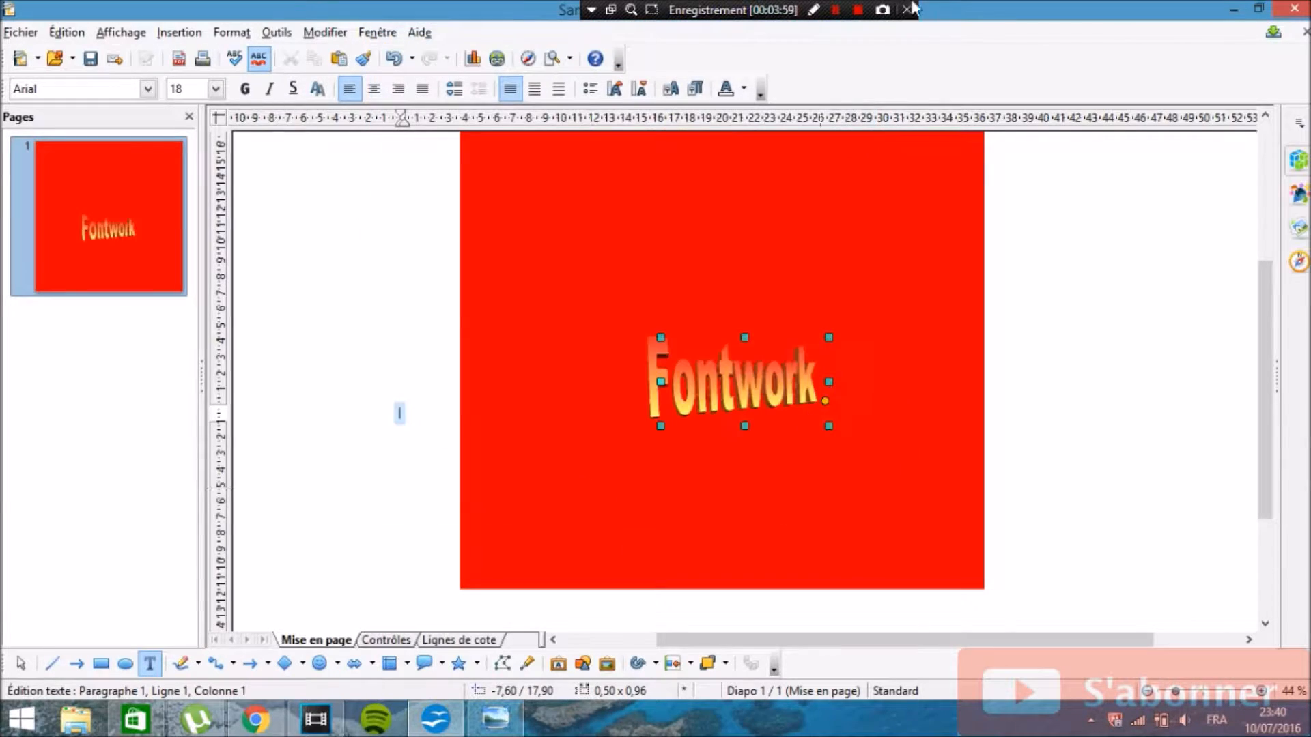
Step: Minimize Draw, switch to Chrome and examine the operating system and version choices on the OpenOffice download page
{"action": "left_click", "coordinate": [1235, 14]}
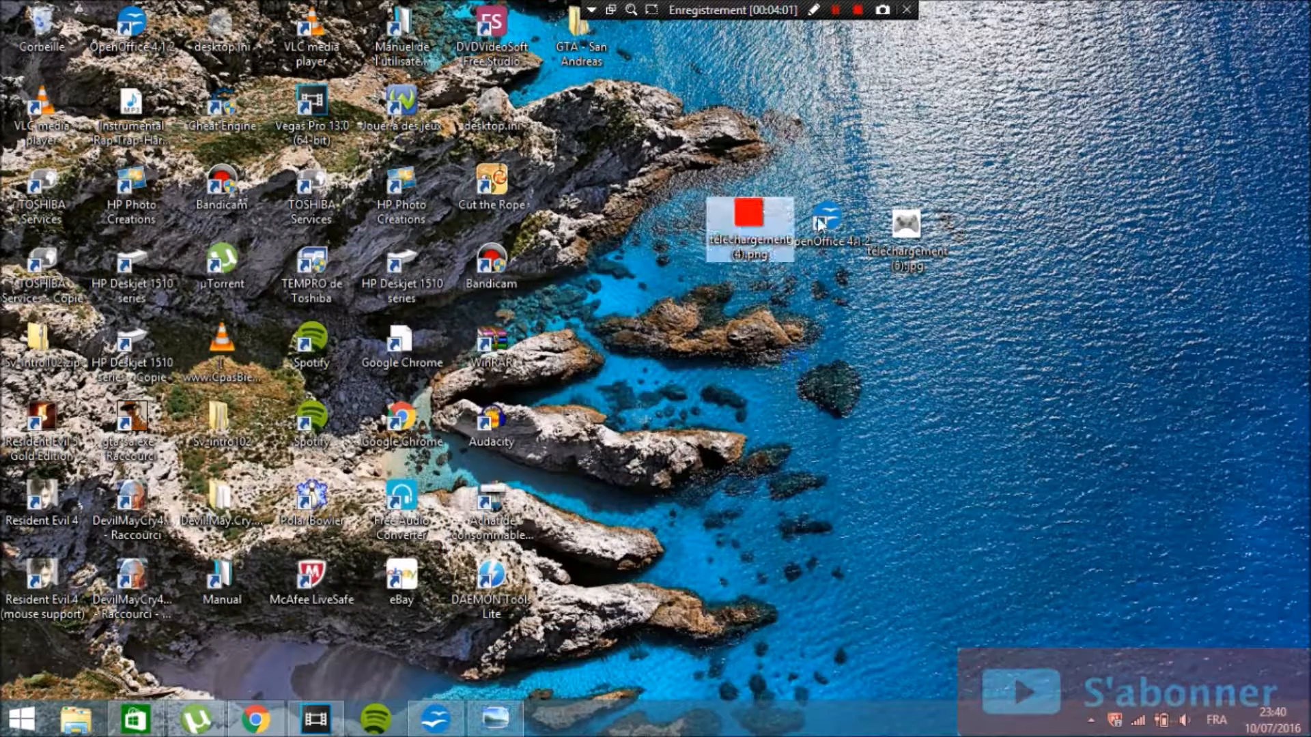
{"action": "mouse_move", "coordinate": [824, 240]}
{"action": "left_mouse_down"}
{"action": "mouse_move", "coordinate": [660, 274]}
{"action": "mouse_move", "coordinate": [839, 249]}
{"action": "mouse_move", "coordinate": [829, 246]}
{"action": "left_mouse_up"}
{"action": "mouse_move", "coordinate": [846, 336]}
{"action": "left_mouse_down"}
{"action": "mouse_move", "coordinate": [792, 182]}
{"action": "mouse_move", "coordinate": [822, 217]}
{"action": "mouse_move", "coordinate": [831, 188]}
{"action": "mouse_move", "coordinate": [804, 219]}
{"action": "mouse_move", "coordinate": [823, 208]}
{"action": "mouse_move", "coordinate": [803, 202]}
{"action": "left_mouse_up"}
{"action": "left_click", "coordinate": [256, 722]}
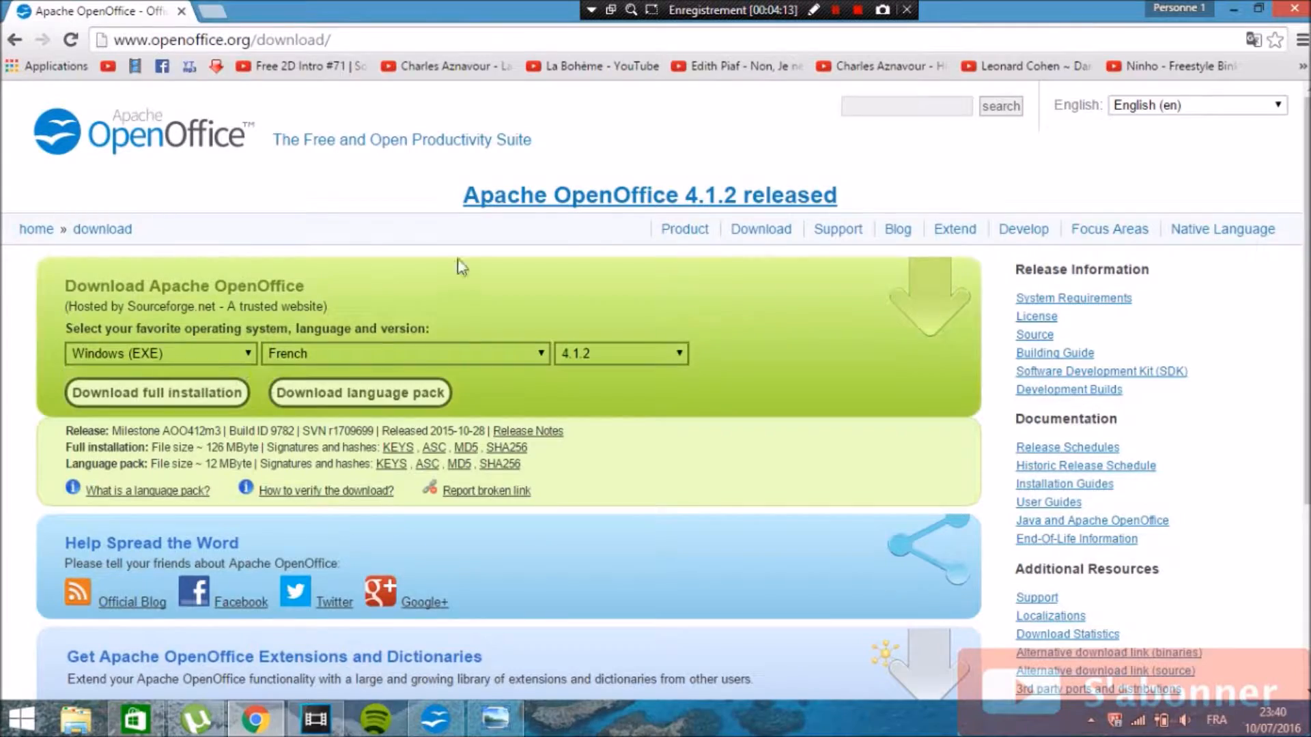
{"action": "scroll", "coordinate": [452, 271], "scroll_direction": "down", "scroll_amount": 3}
{"action": "scroll", "coordinate": [615, 110], "scroll_direction": "up", "scroll_amount": 3}
{"action": "left_click", "coordinate": [220, 356]}
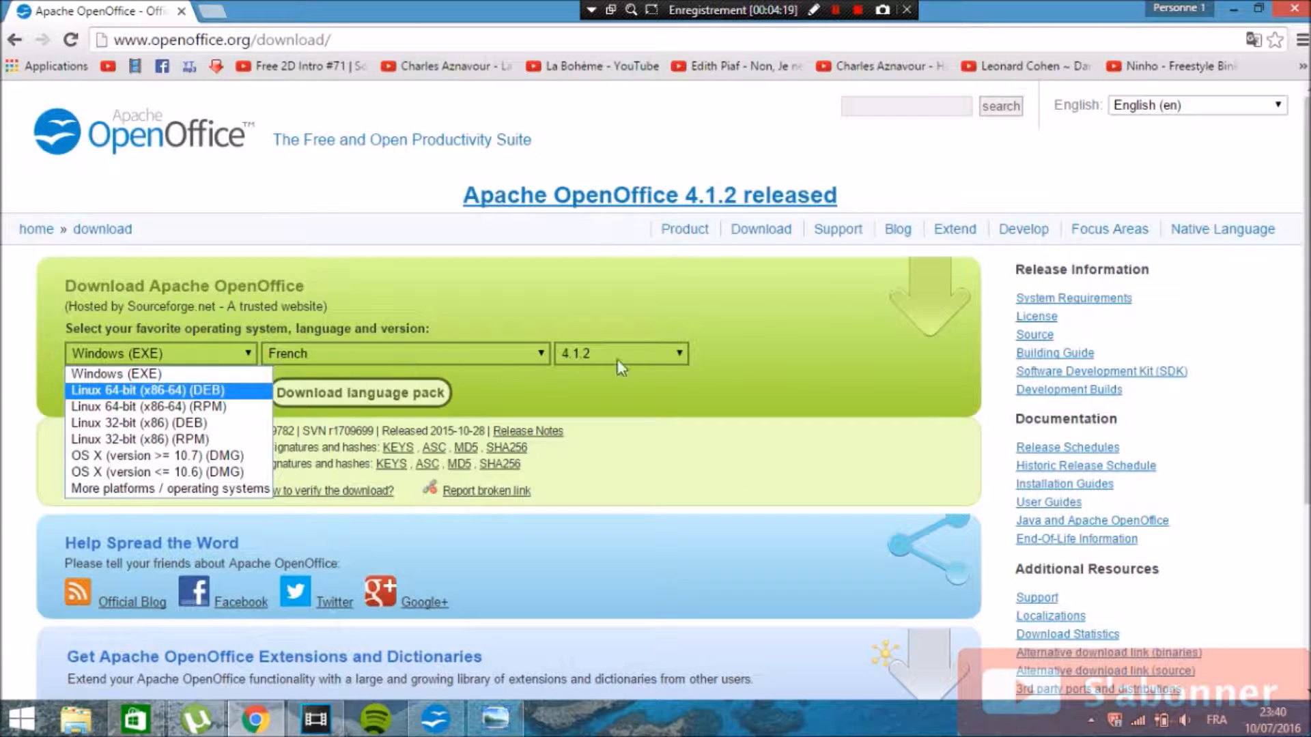
{"action": "left_click", "coordinate": [671, 356]}
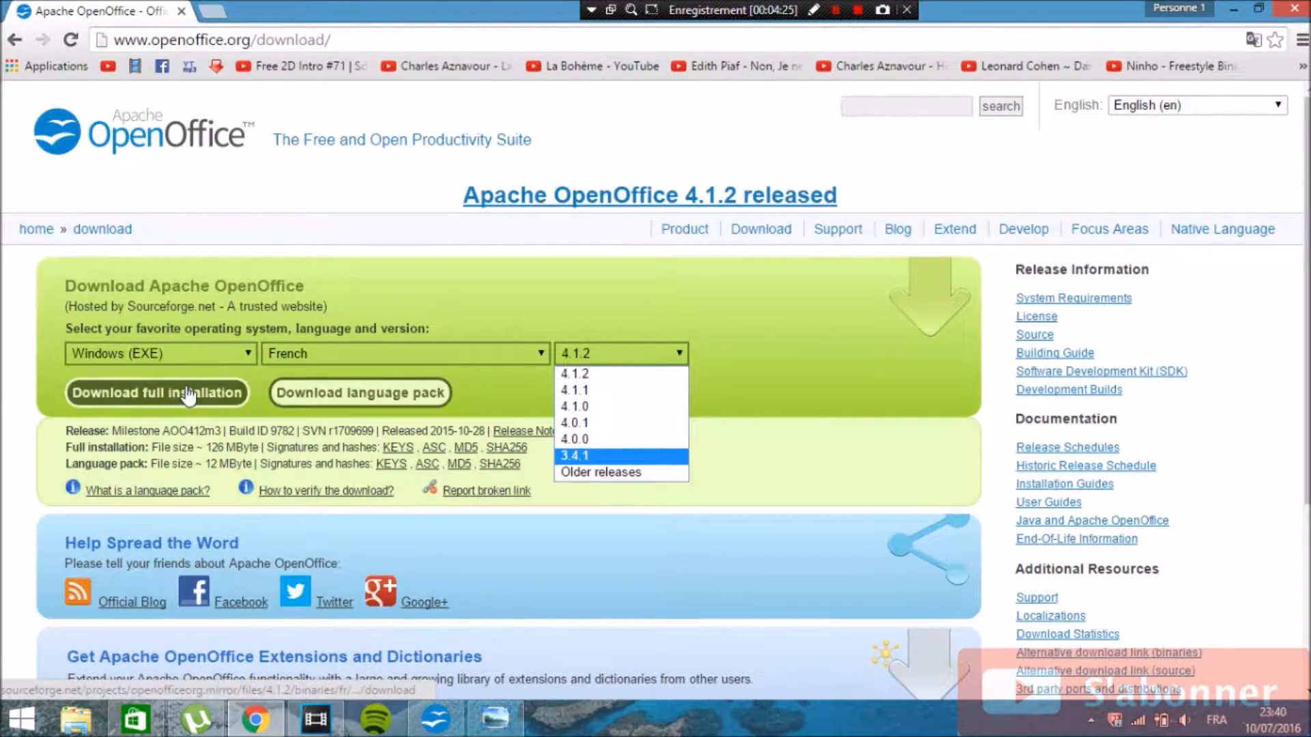
{"action": "key", "text": "Escape"}
Step: Return to the Draw document and close the photo viewer window
{"action": "key", "text": "super+d"}
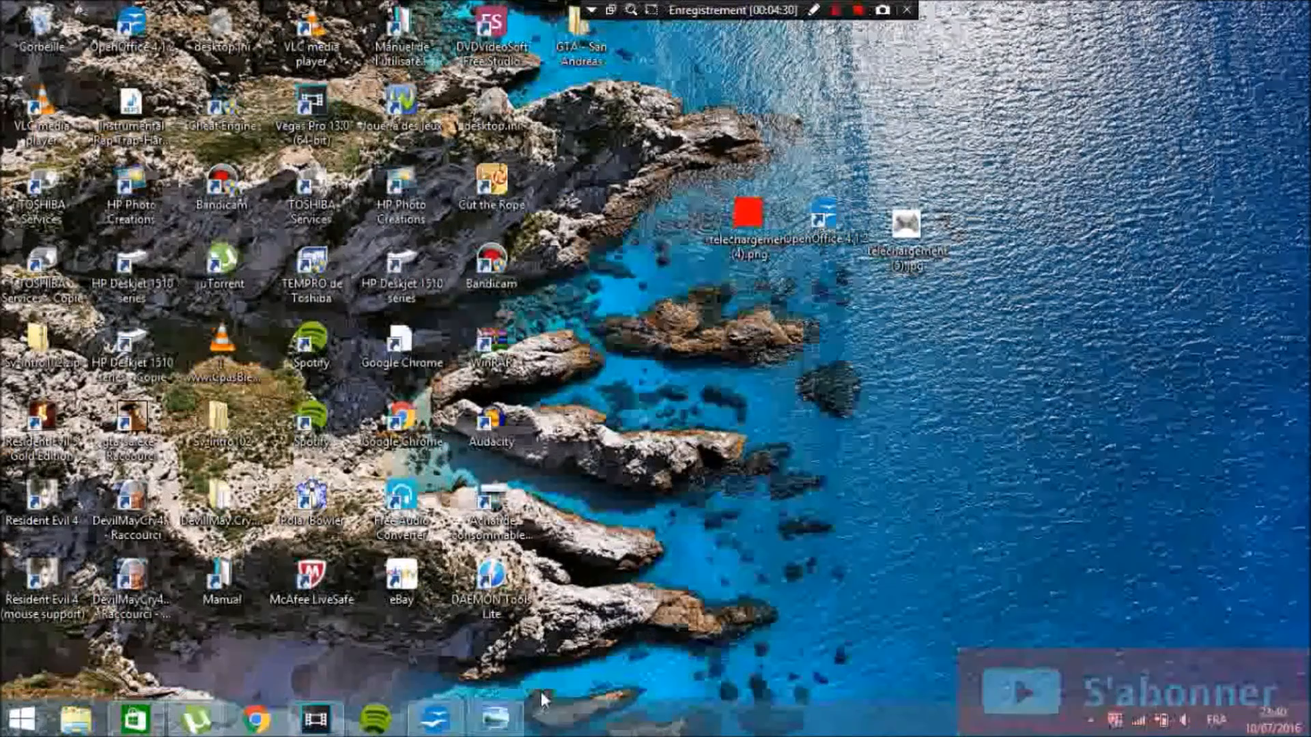
{"action": "left_click", "coordinate": [431, 717]}
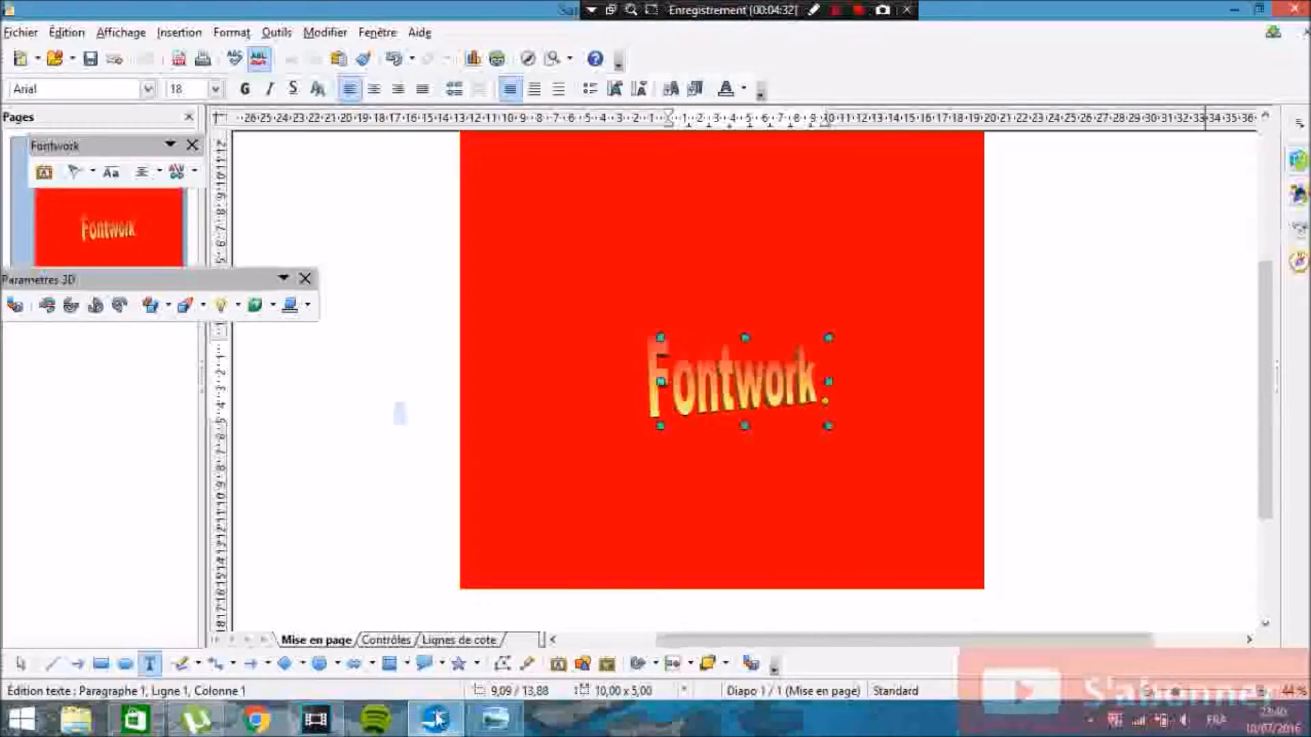
{"action": "right_click", "coordinate": [494, 719]}
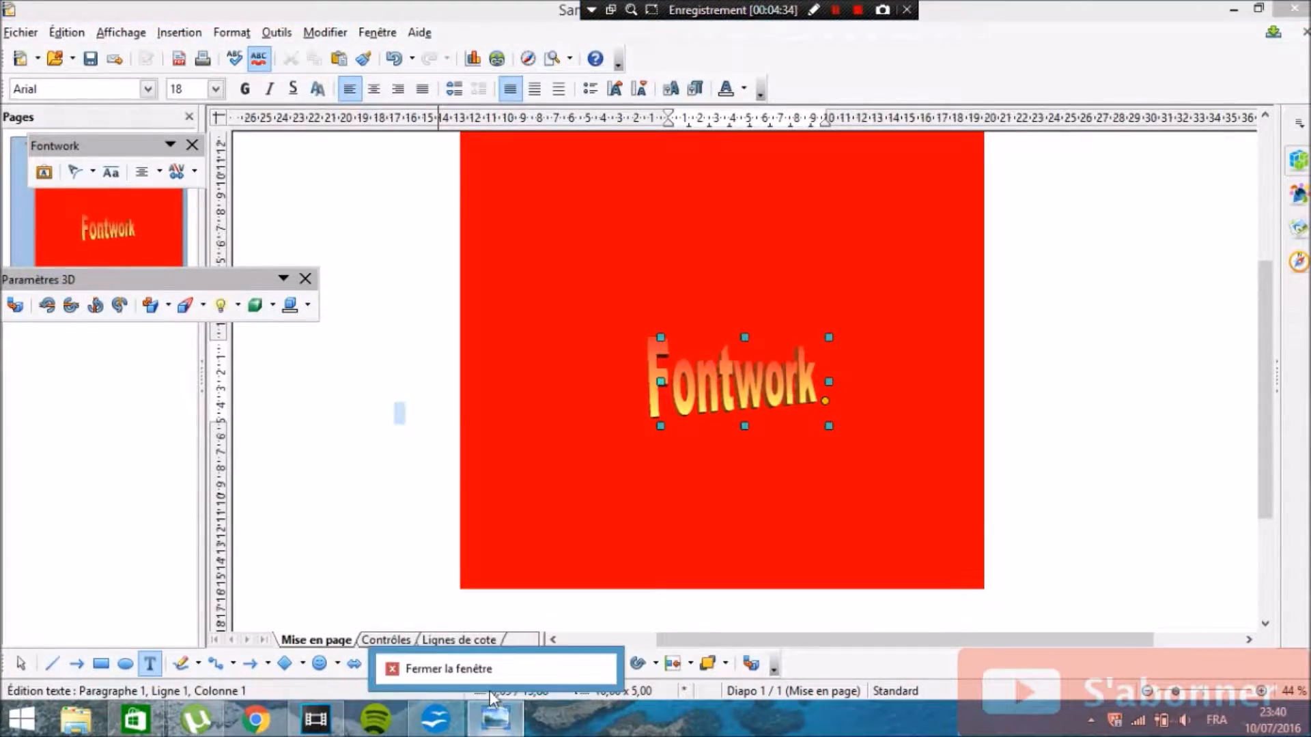
{"action": "left_click", "coordinate": [501, 673]}
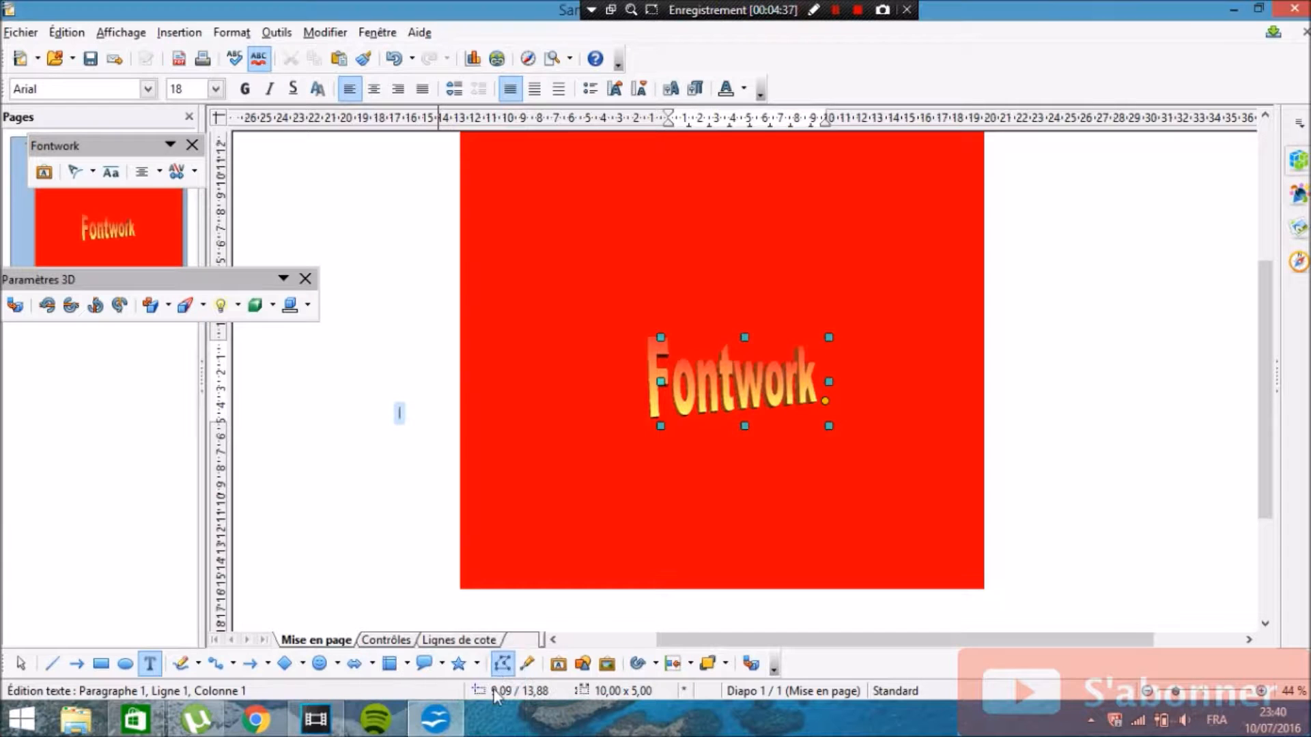
{"action": "left_click", "coordinate": [682, 284]}
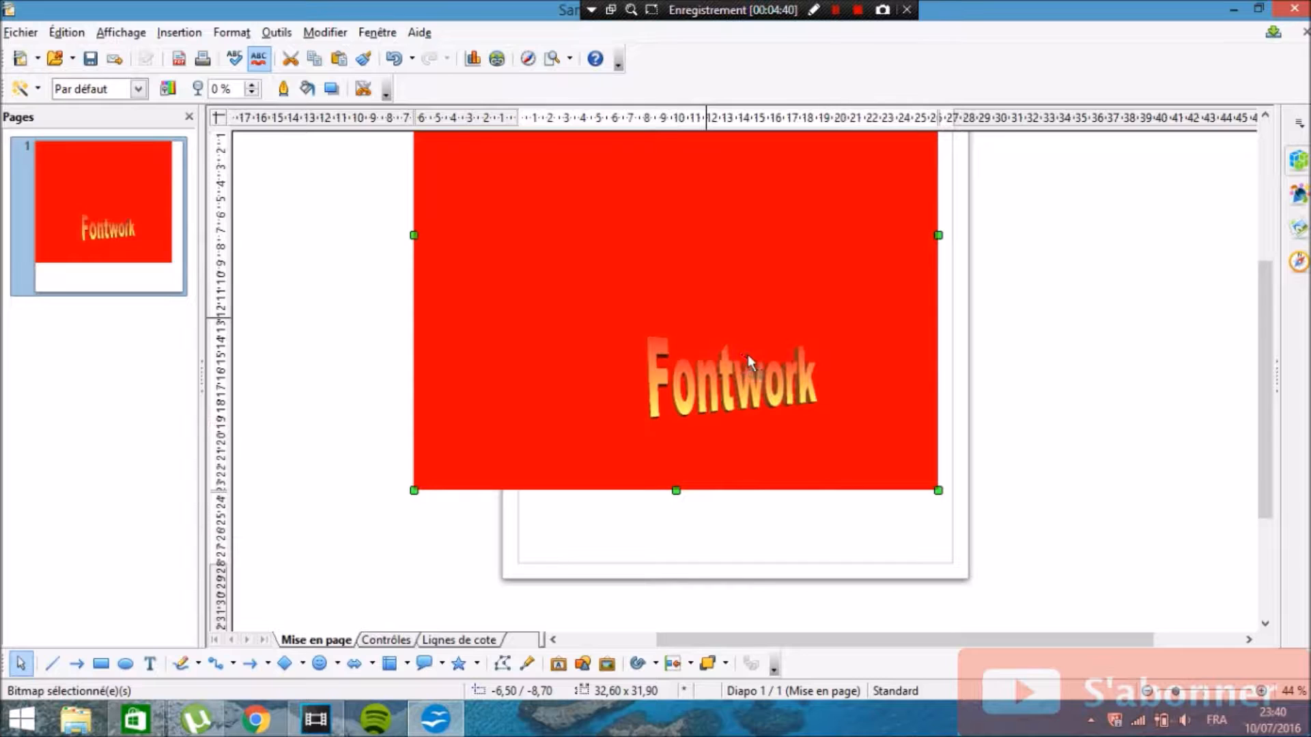
{"action": "key", "text": "ctrl+z"}
{"action": "key", "text": "ctrl+z"}
{"action": "key", "text": "ctrl+z"}
Step: Enlarge the Fontwork text to about 13.5 × 9.1 cm and move the Fontwork and 3D settings toolbars off the page thumbnail
{"action": "left_click", "coordinate": [681, 388]}
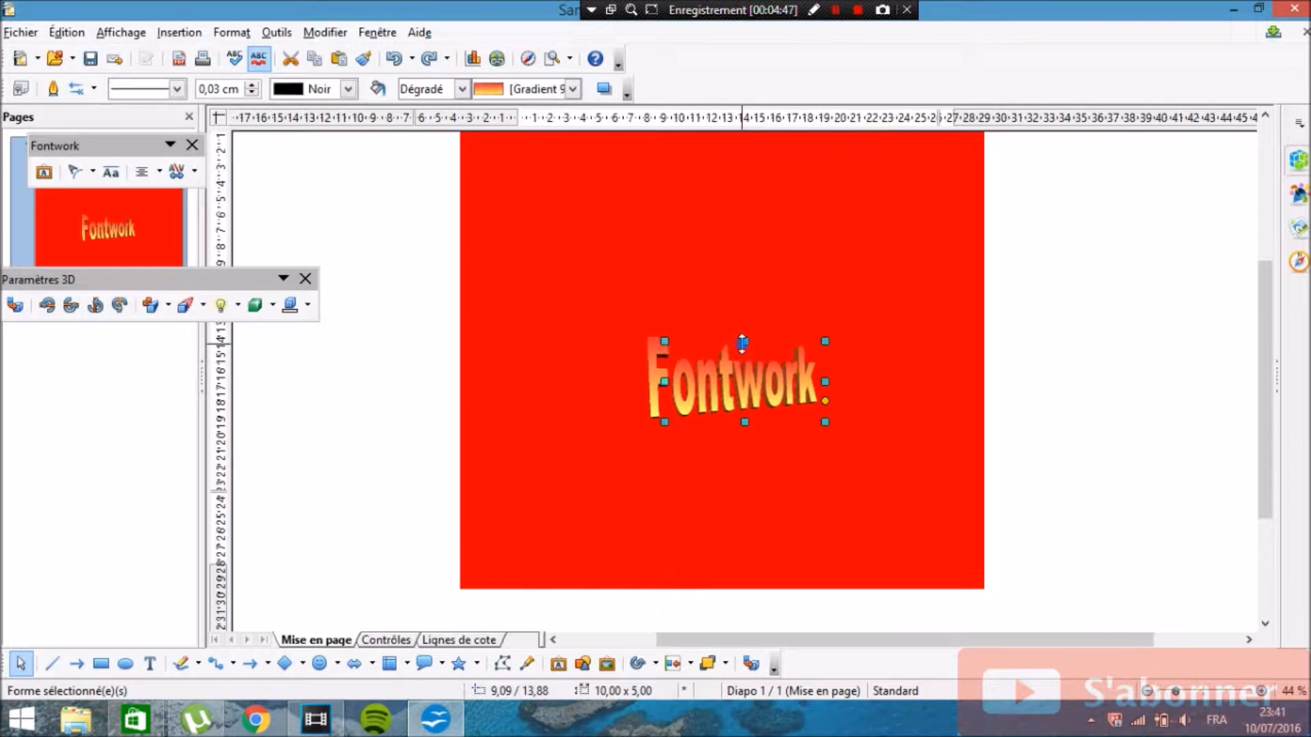
{"action": "left_click_drag", "start_coordinate": [735, 327], "coordinate": [726, 265]}
{"action": "left_click_drag", "start_coordinate": [628, 350], "coordinate": [608, 350]}
{"action": "left_click_drag", "start_coordinate": [149, 148], "coordinate": [159, 450]}
{"action": "left_click_drag", "start_coordinate": [155, 284], "coordinate": [125, 368]}
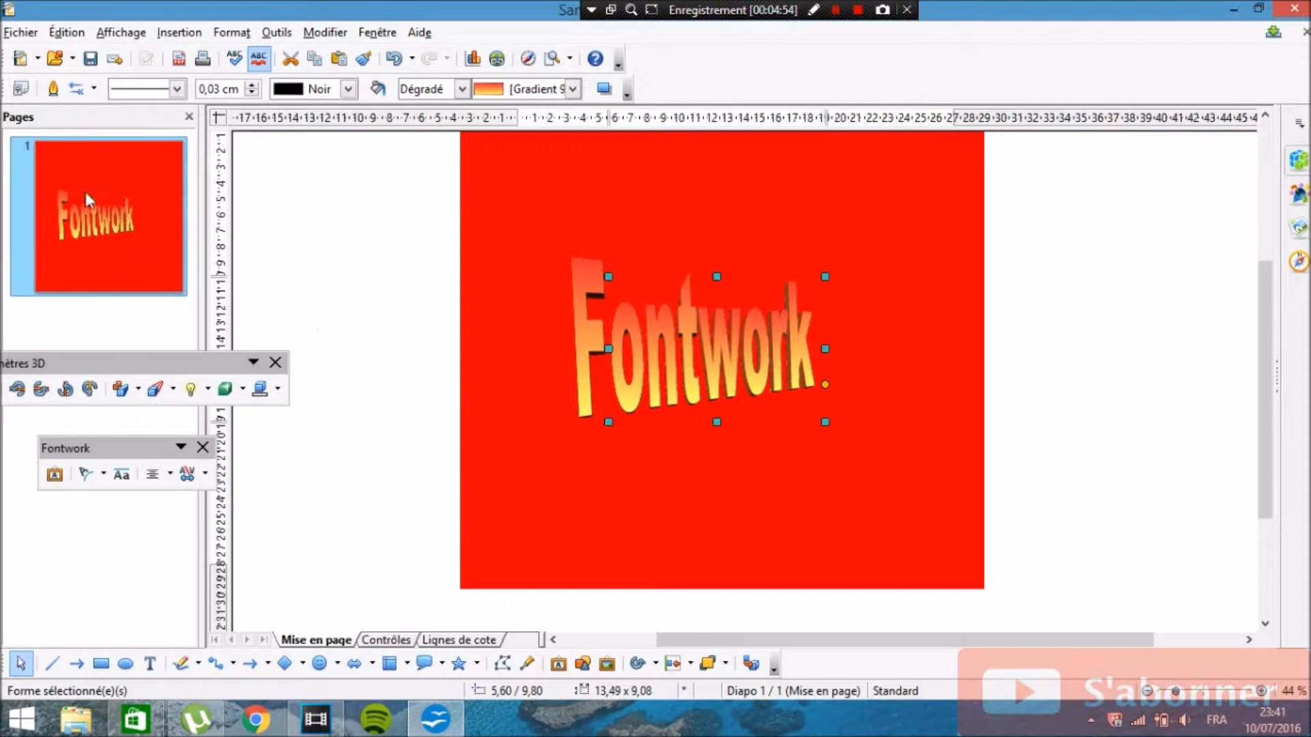
Step: Deselect the red background and move the Fontwork text slightly to the right, near the background's centre
{"action": "left_click", "coordinate": [814, 329]}
{"action": "left_click", "coordinate": [702, 349]}
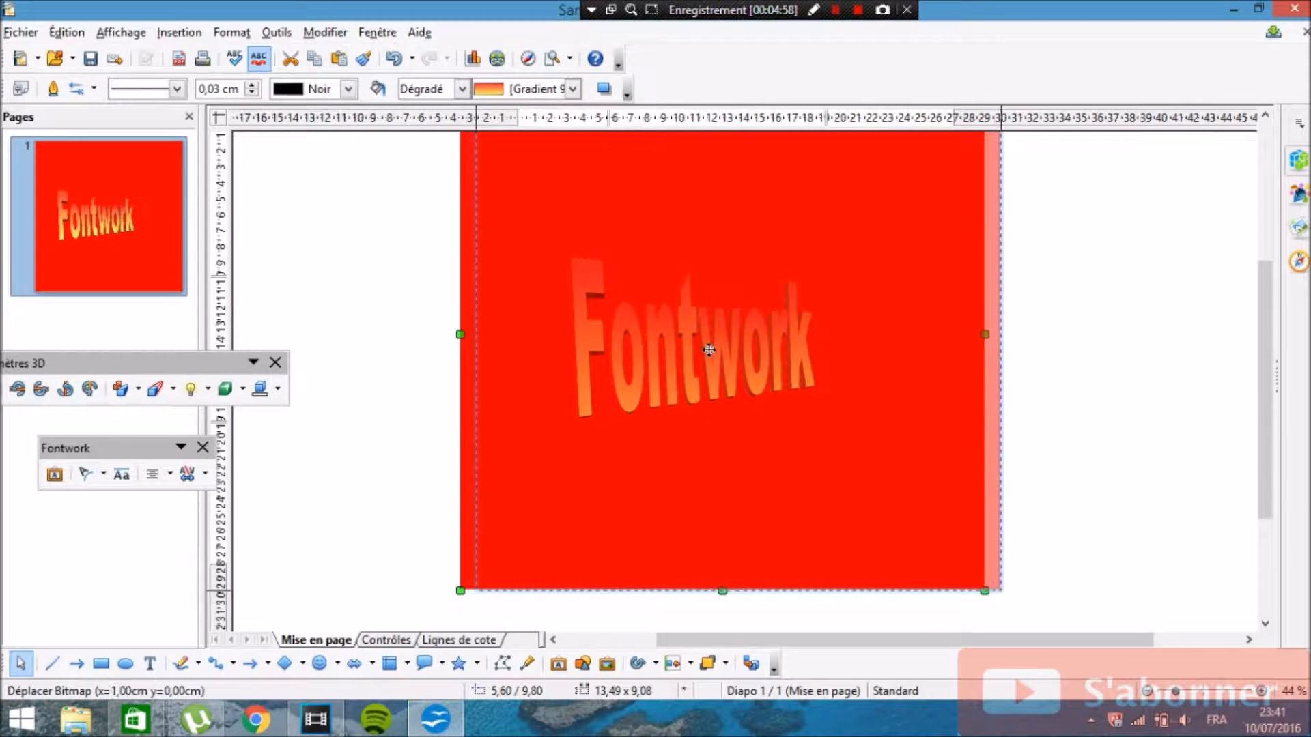
{"action": "left_click", "coordinate": [1184, 360]}
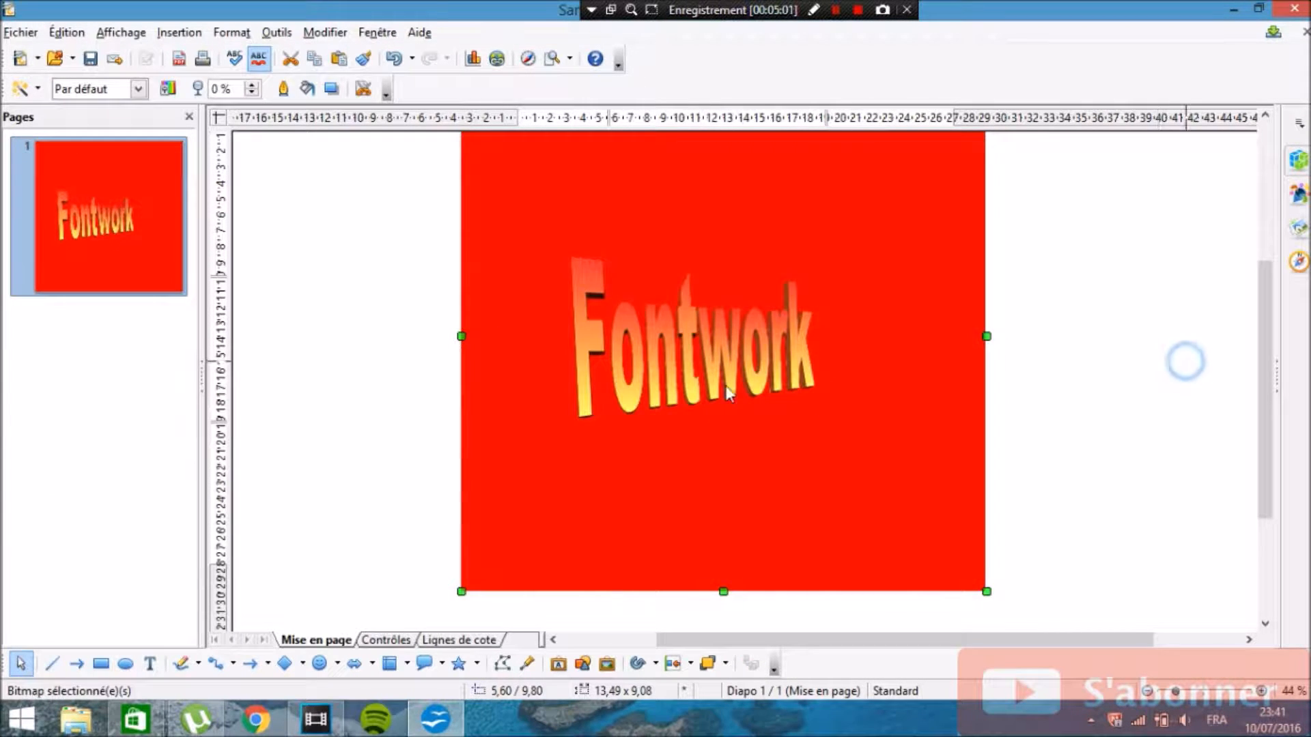
{"action": "left_click", "coordinate": [995, 342]}
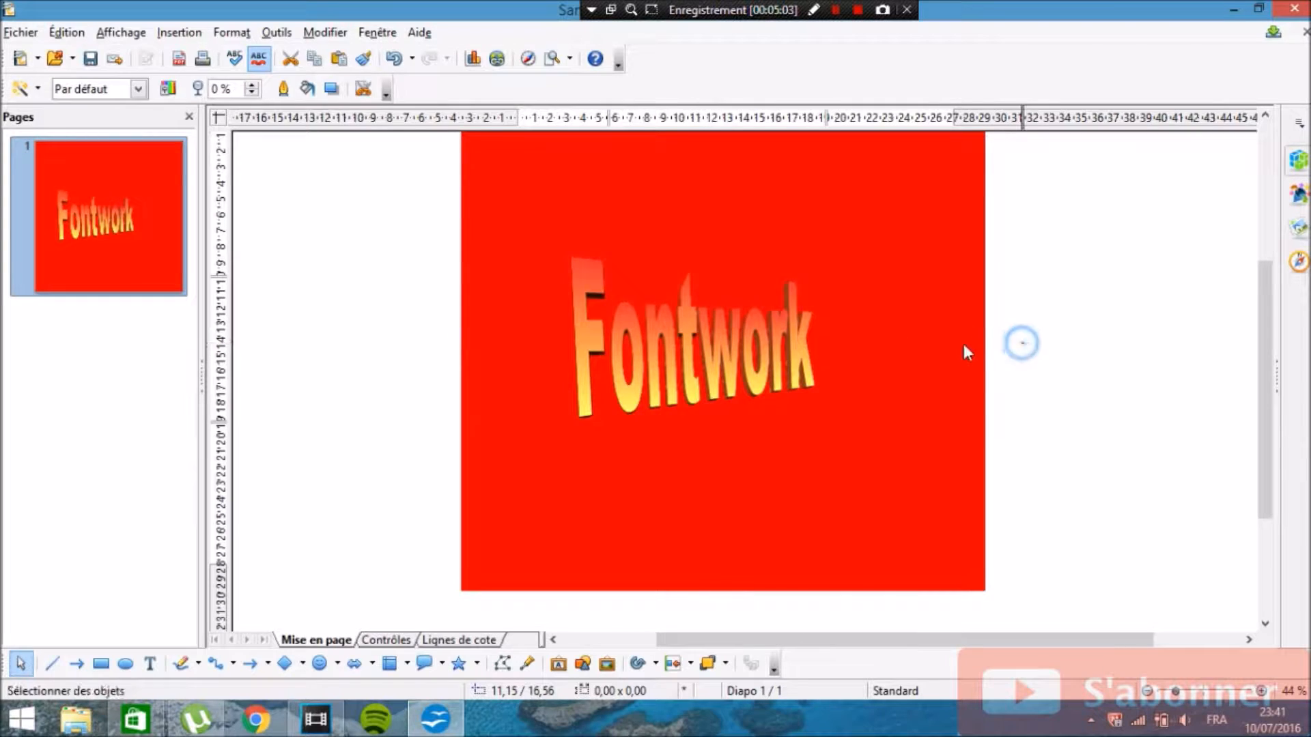
{"action": "left_click_drag", "start_coordinate": [687, 346], "coordinate": [713, 348]}
Step: Replace the Fontwork object's placeholder text with "SkyROZ 784"
{"action": "double_click", "coordinate": [713, 349]}
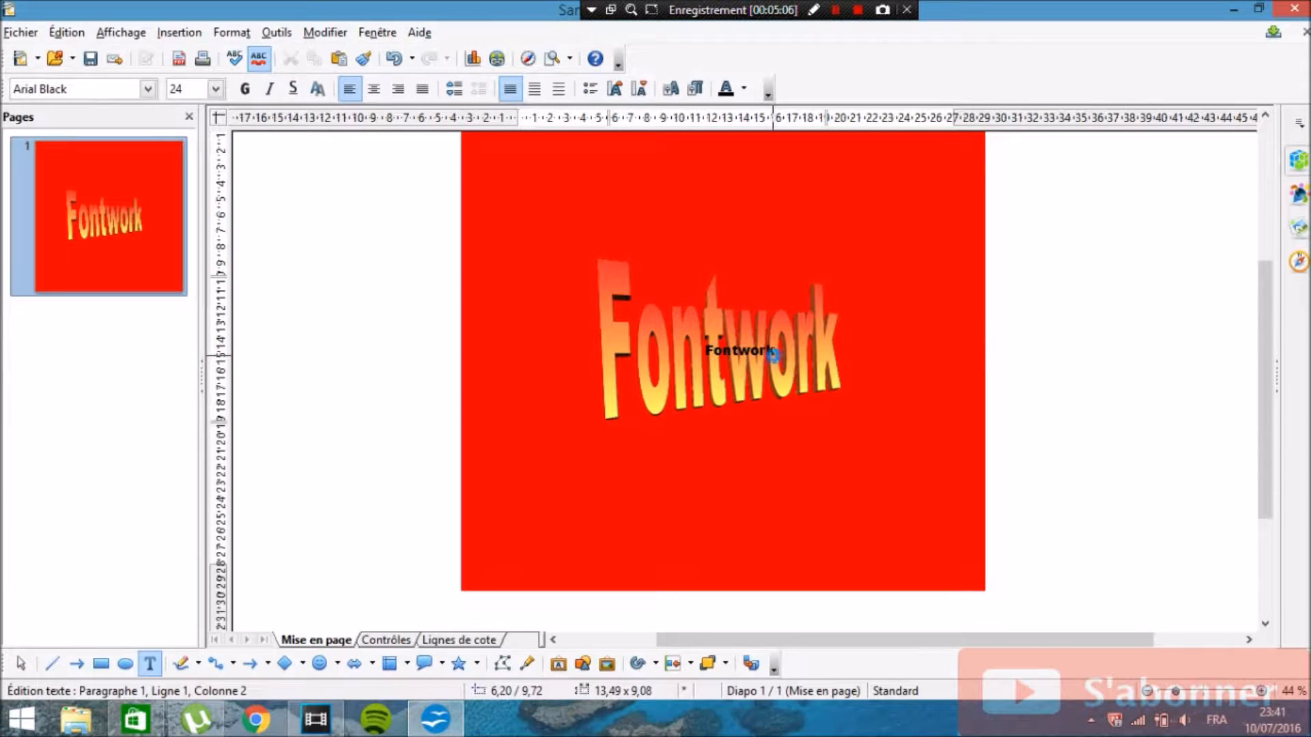
{"action": "left_click", "coordinate": [775, 351]}
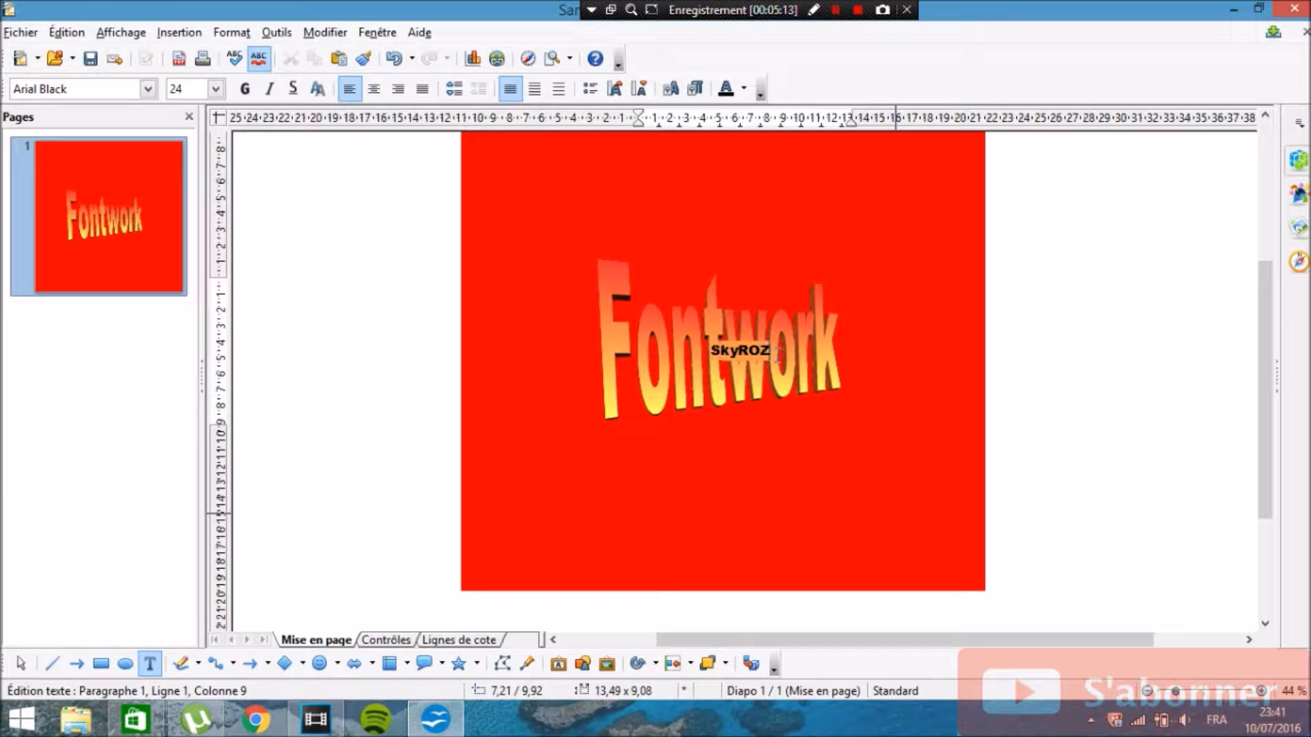
{"action": "type", "text": "SkyROZ 764"}
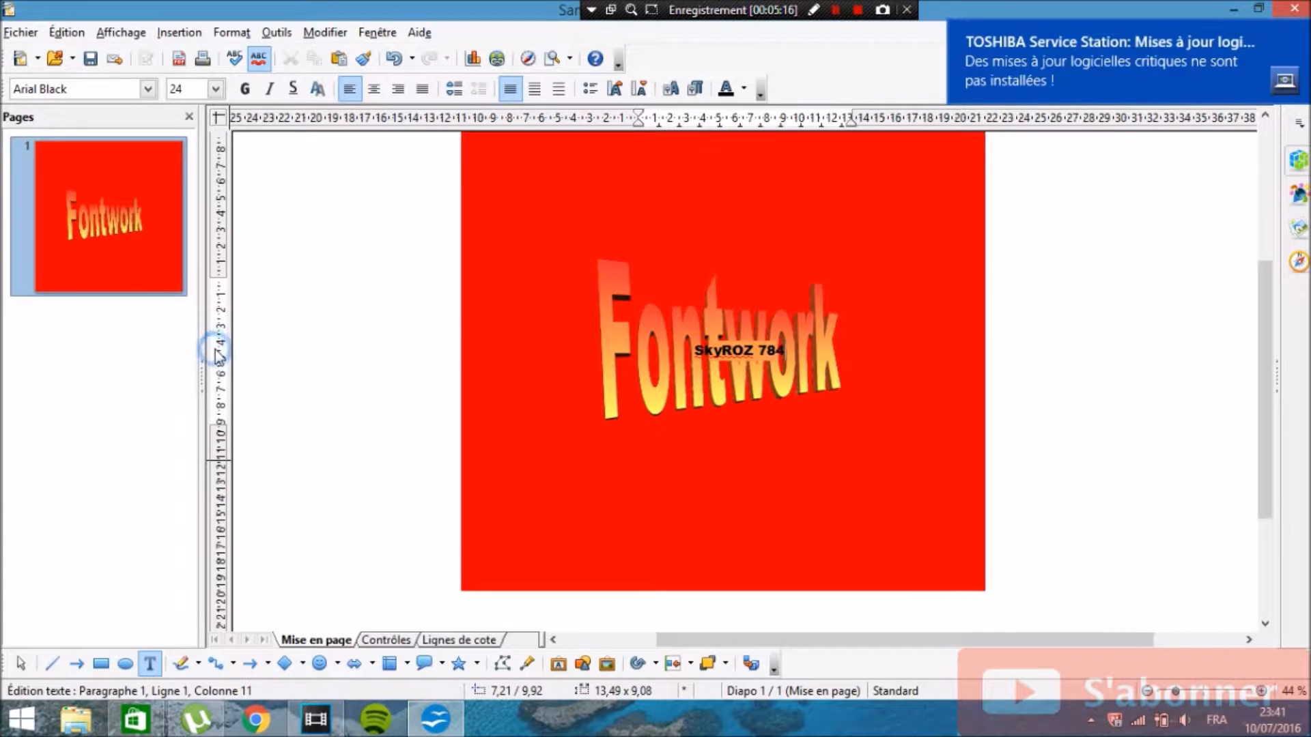
{"action": "left_click", "coordinate": [407, 306]}
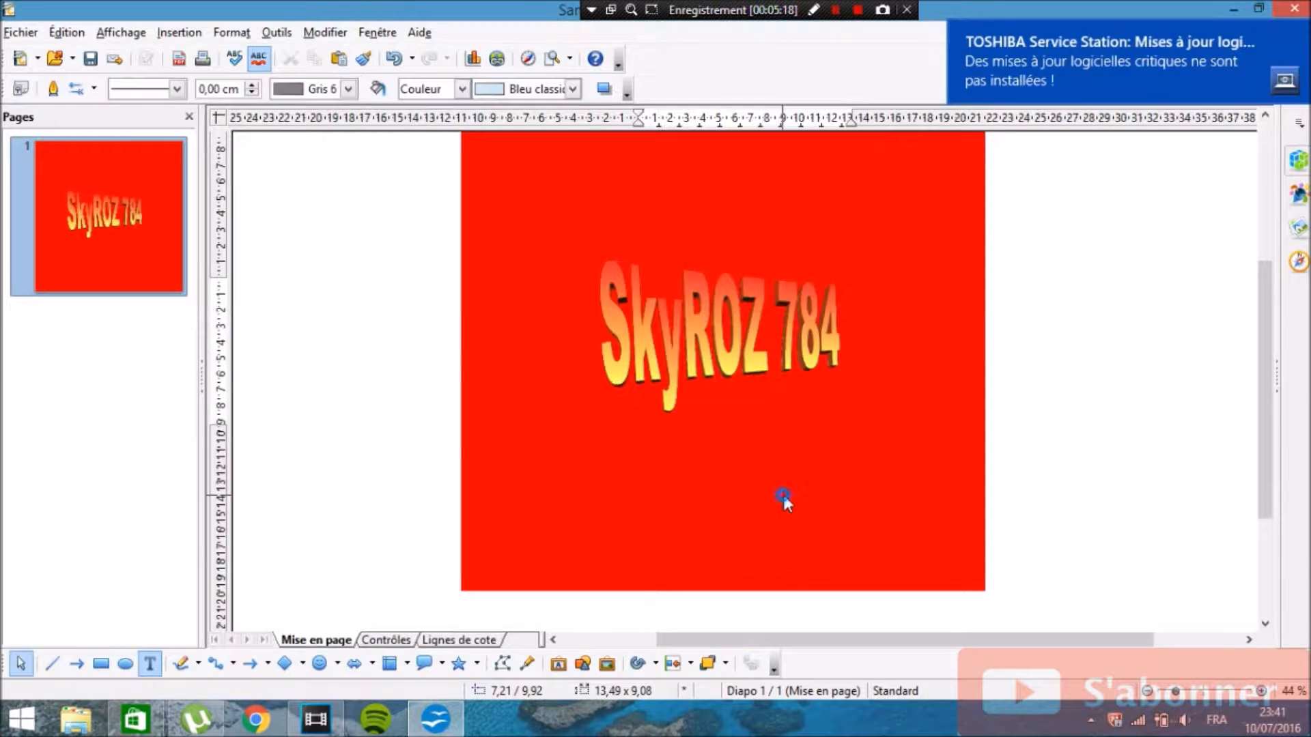
Step: Select the Fontwork text instead of the red background and nudge it slightly to the right
{"action": "left_click", "coordinate": [805, 486]}
{"action": "left_click", "coordinate": [1121, 412]}
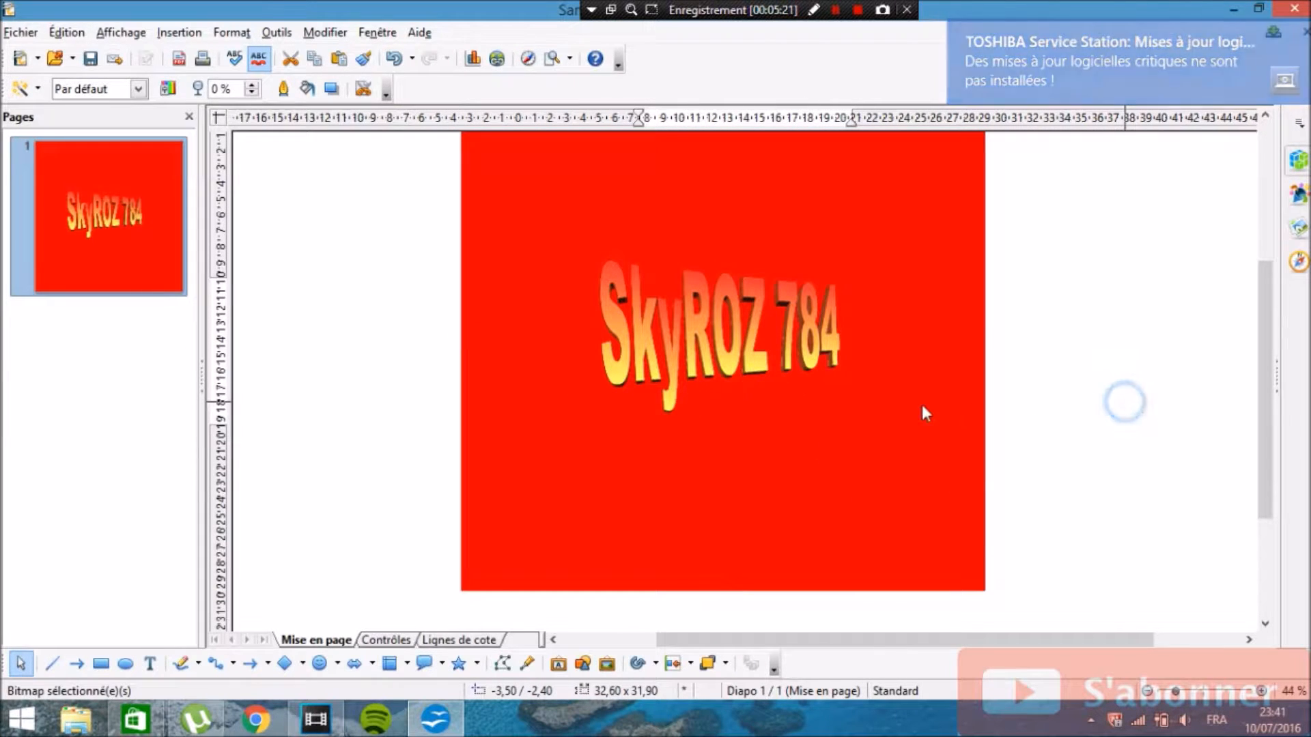
{"action": "left_click", "coordinate": [776, 357]}
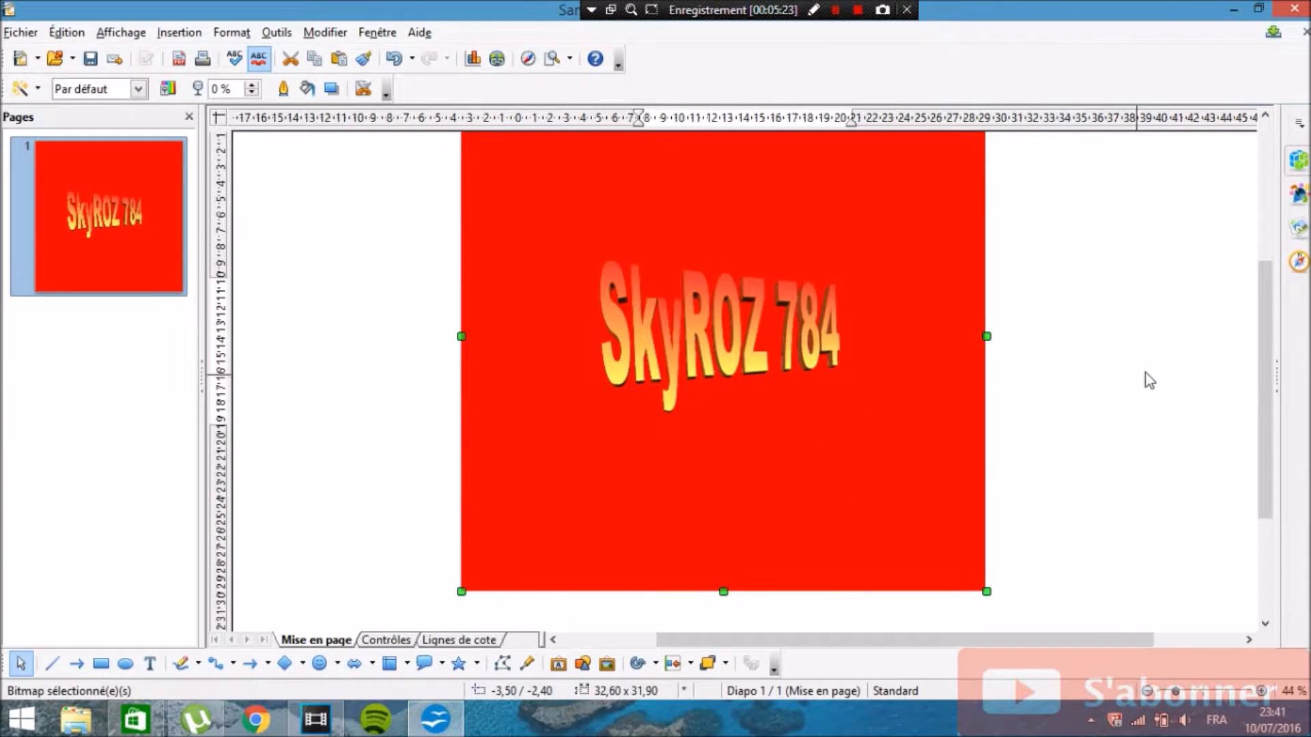
{"action": "left_click", "coordinate": [1161, 366]}
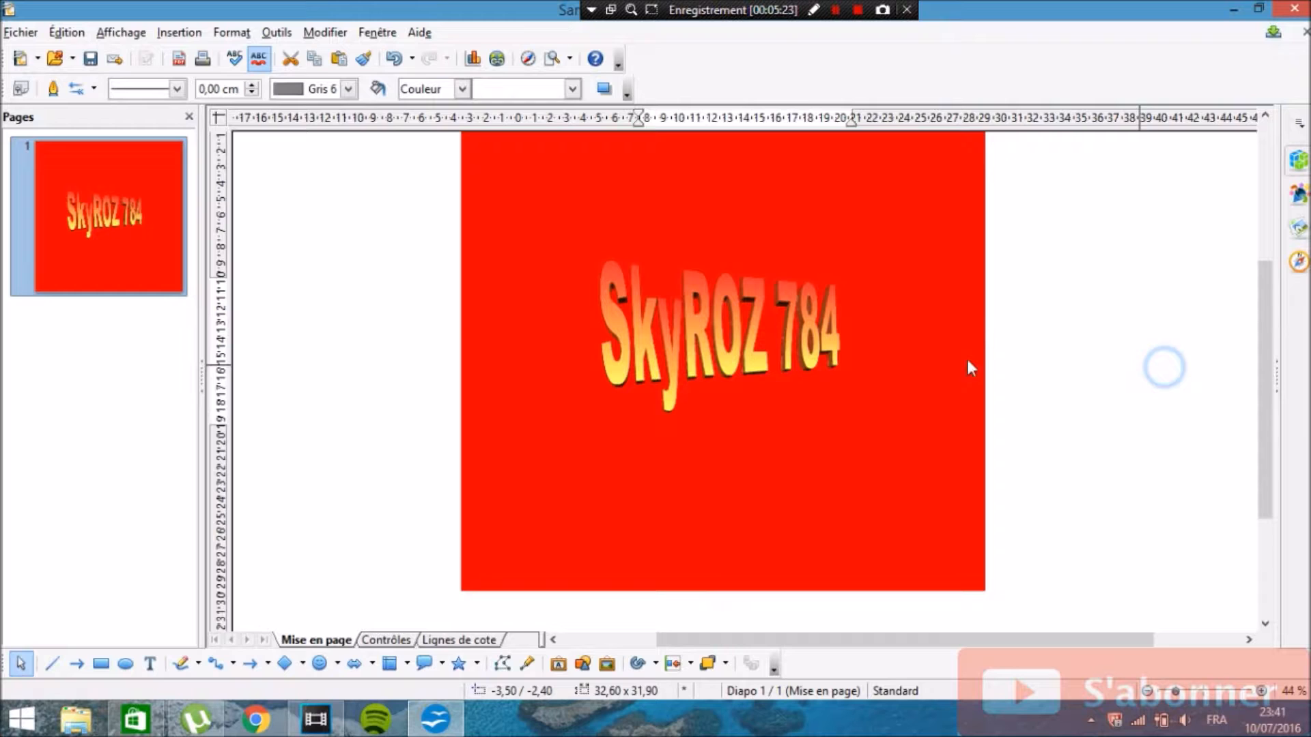
{"action": "left_click", "coordinate": [710, 344]}
{"action": "left_click", "coordinate": [1021, 335]}
{"action": "left_click", "coordinate": [709, 287]}
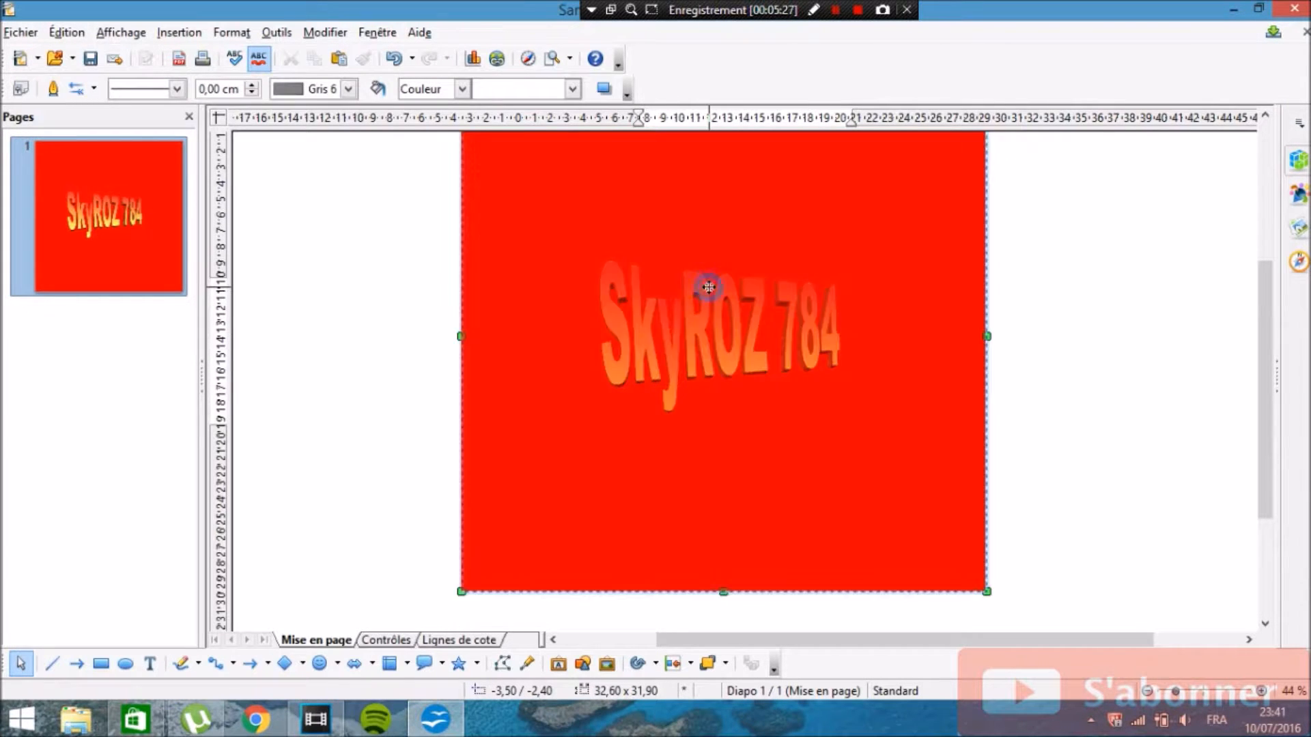
{"action": "left_click", "coordinate": [1055, 327]}
{"action": "left_click", "coordinate": [743, 305]}
{"action": "left_click_drag", "start_coordinate": [742, 306], "coordinate": [736, 307]}
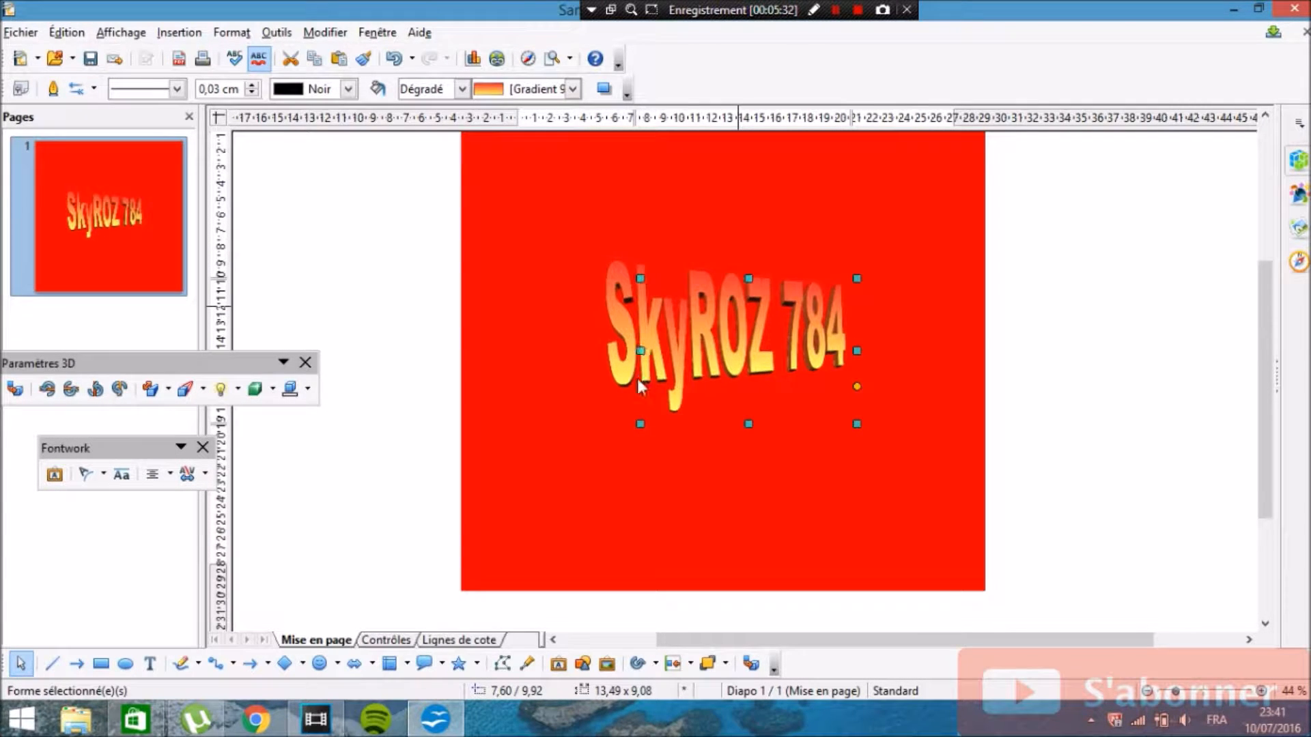
Step: Move the 3D settings toolbar up into the gap between the page thumbnails and the red background
{"action": "left_click_drag", "start_coordinate": [245, 361], "coordinate": [340, 247]}
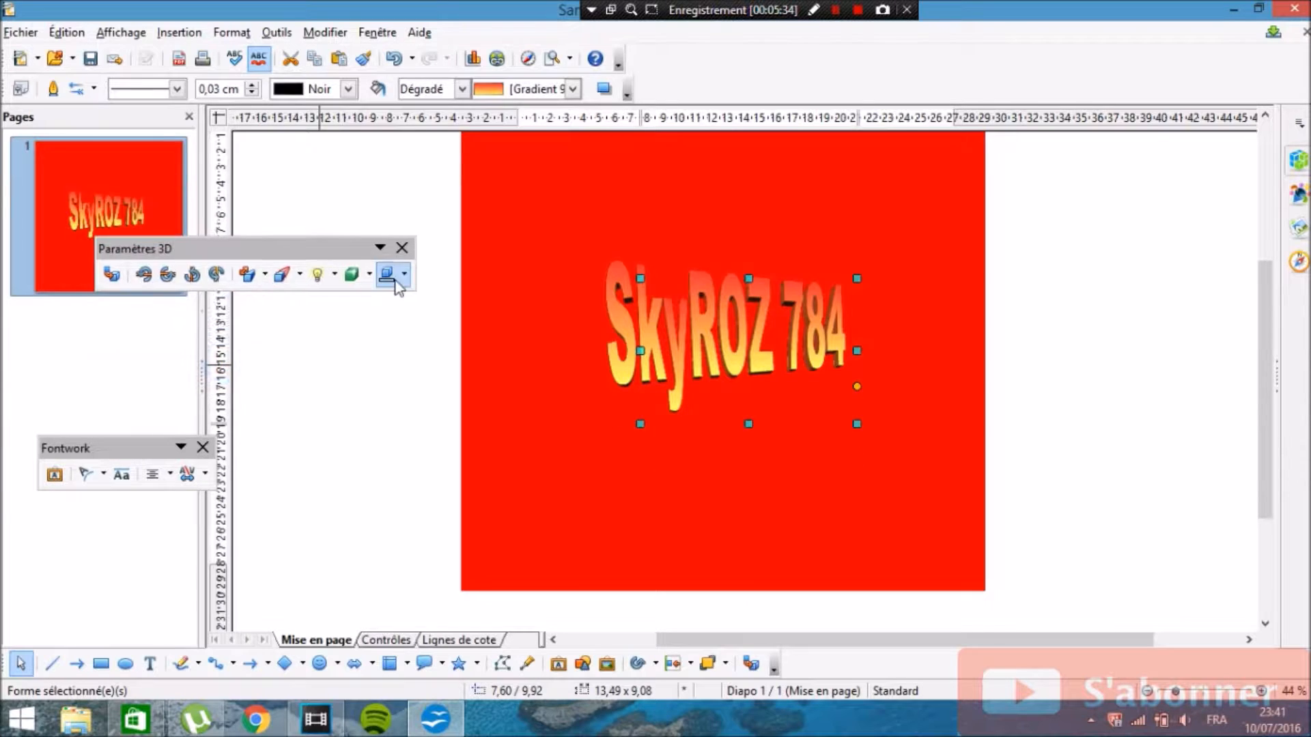
{"action": "scroll", "coordinate": [287, 232], "scroll_direction": "up", "scroll_amount": 1}
{"action": "scroll", "coordinate": [249, 235], "scroll_direction": "down", "scroll_amount": 2}
{"action": "left_click_drag", "start_coordinate": [236, 256], "coordinate": [330, 242]}
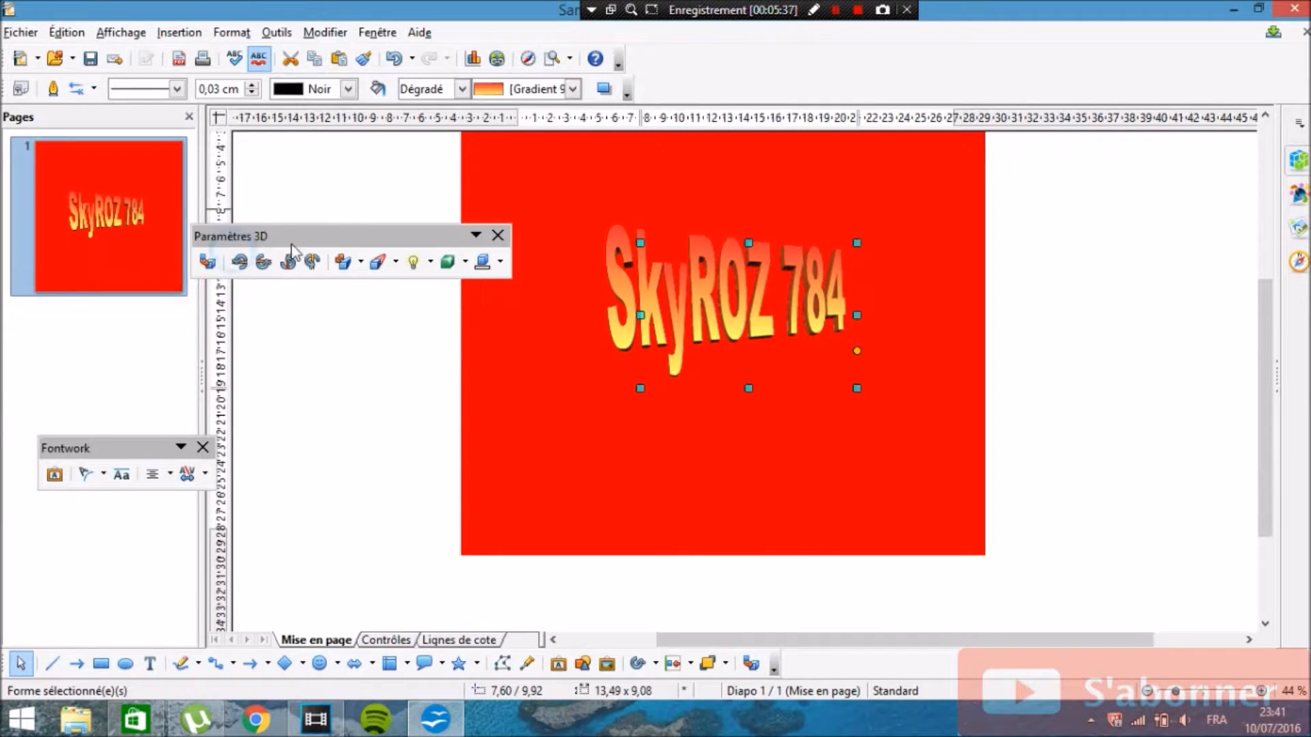
{"action": "left_click", "coordinate": [315, 255]}
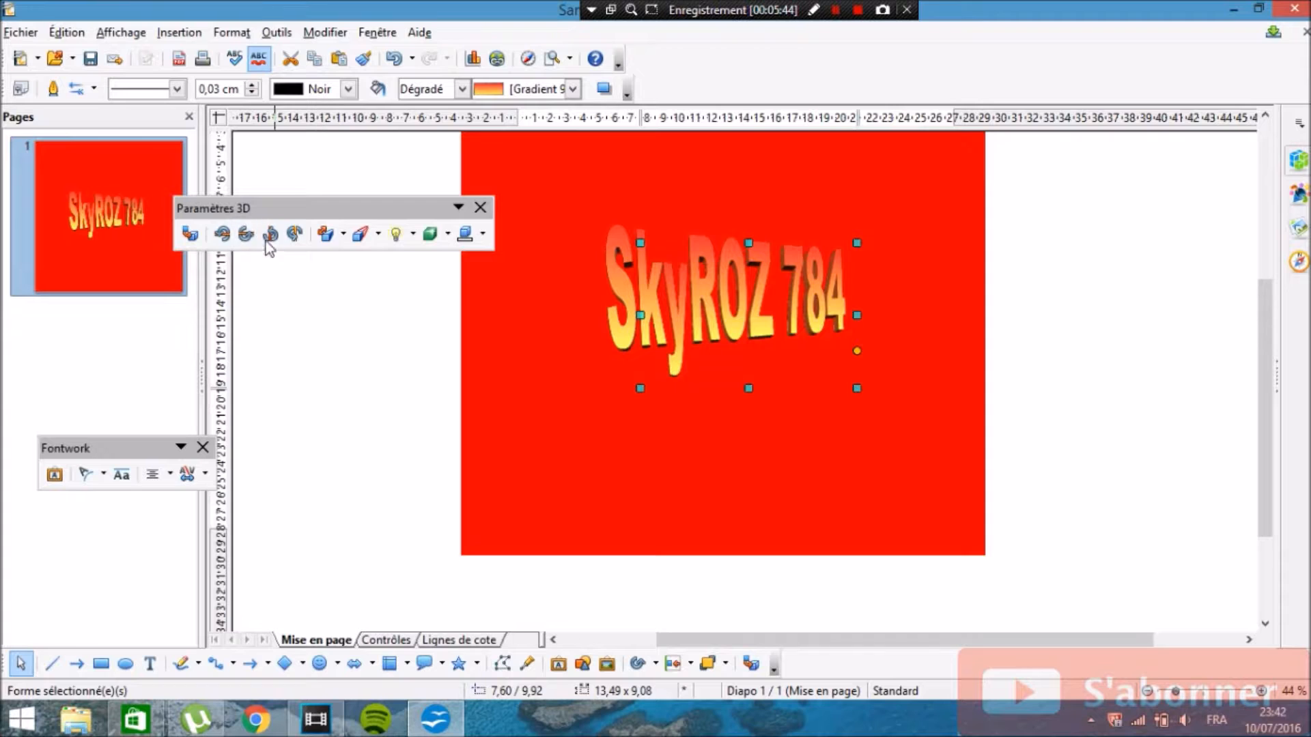
{"action": "left_click", "coordinate": [285, 256]}
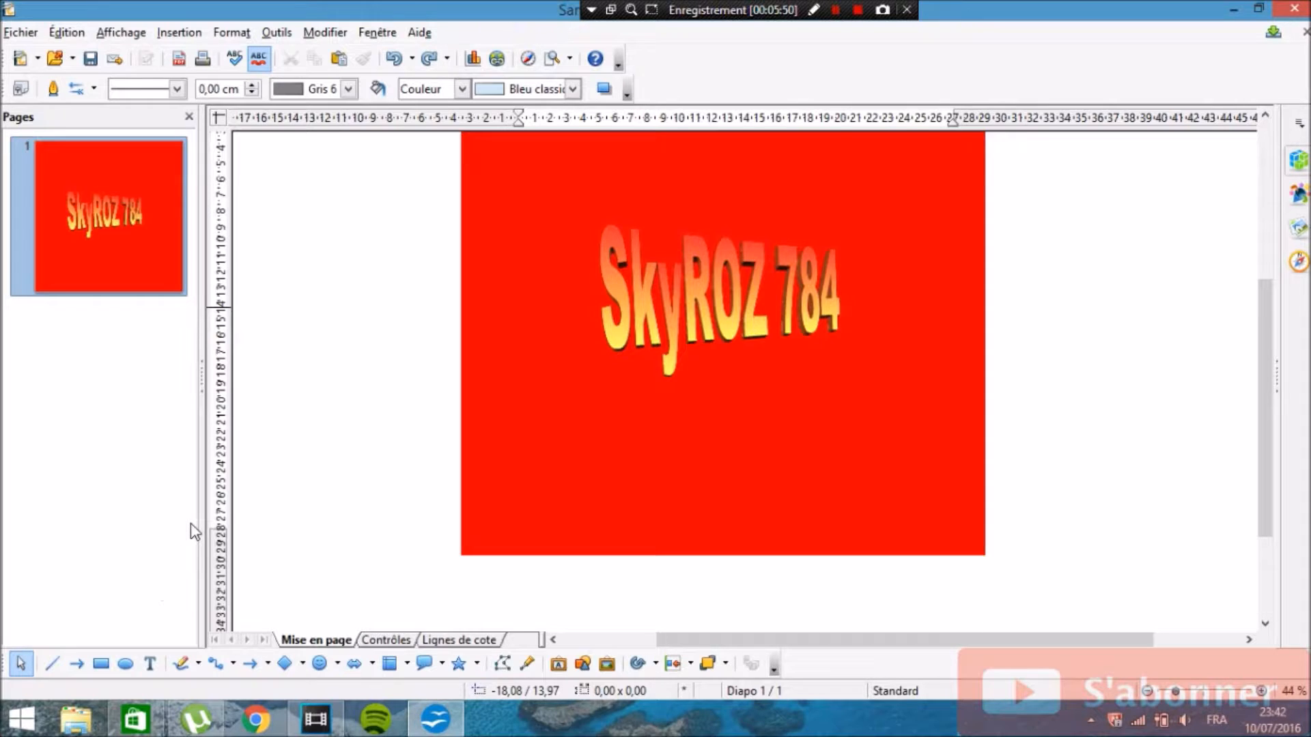
Step: Undo the last move and the "SkyROZ 784" text replacement on the Fontwork object
{"action": "key", "text": "ctrl+z"}
{"action": "scroll", "coordinate": [468, 562], "scroll_direction": "down", "scroll_amount": 2}
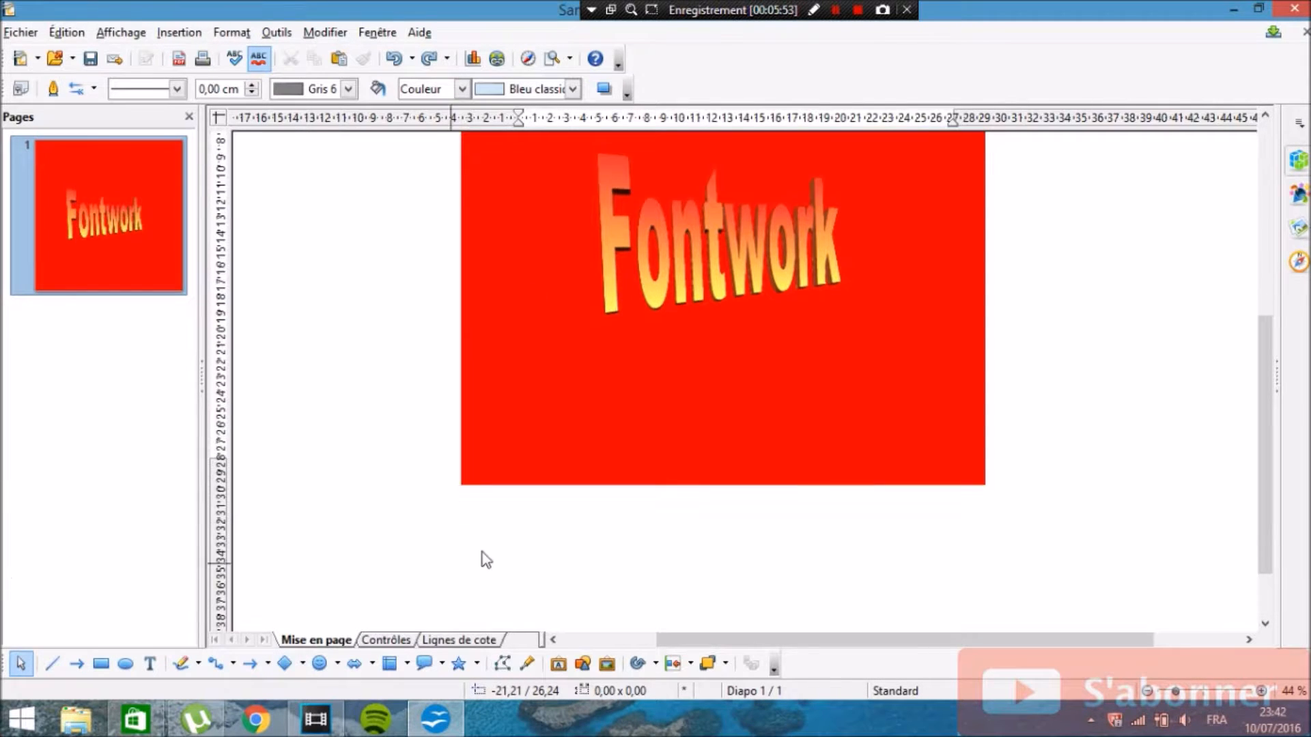
{"action": "scroll", "coordinate": [542, 547], "scroll_direction": "up", "scroll_amount": 6}
{"action": "scroll", "coordinate": [273, 424], "scroll_direction": "down", "scroll_amount": 4}
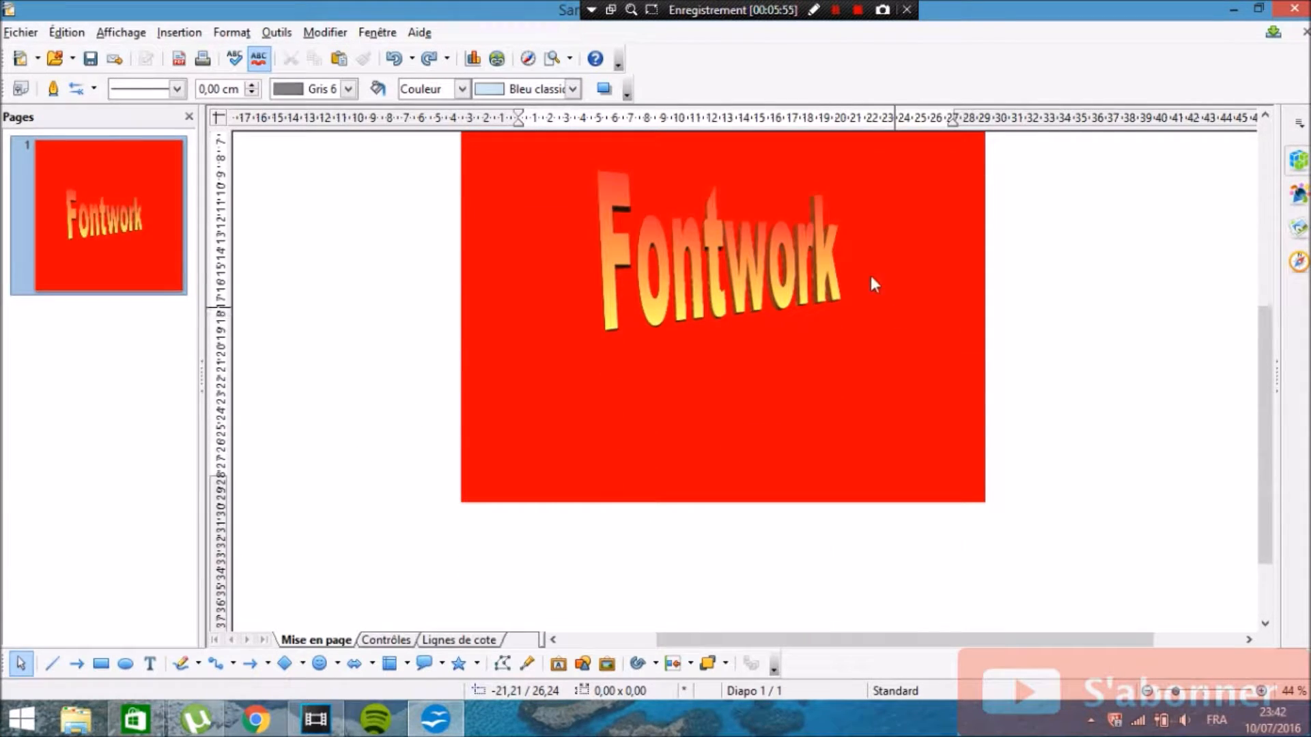
Step: Select the Fontwork text and adjust its 3D rotation by tilting it up, right and slightly back left
{"action": "left_click", "coordinate": [639, 232]}
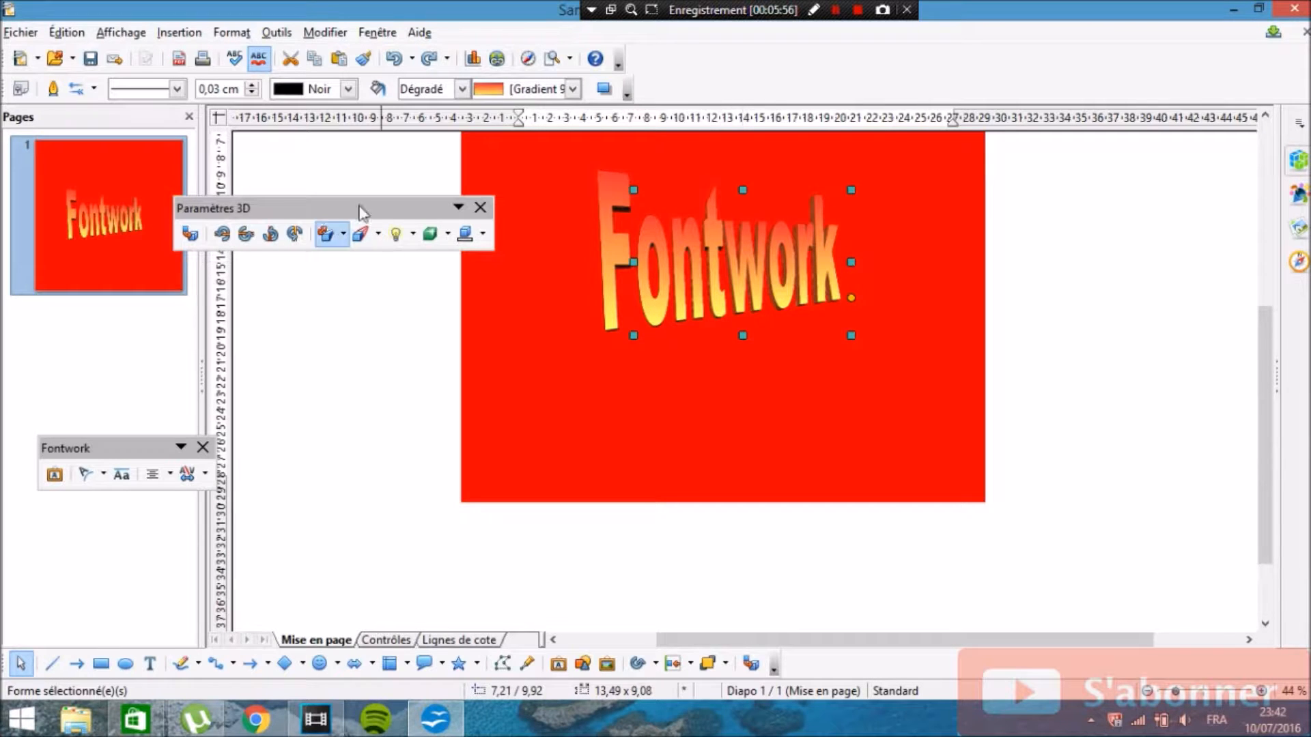
{"action": "left_click", "coordinate": [234, 239]}
{"action": "left_click", "coordinate": [244, 239]}
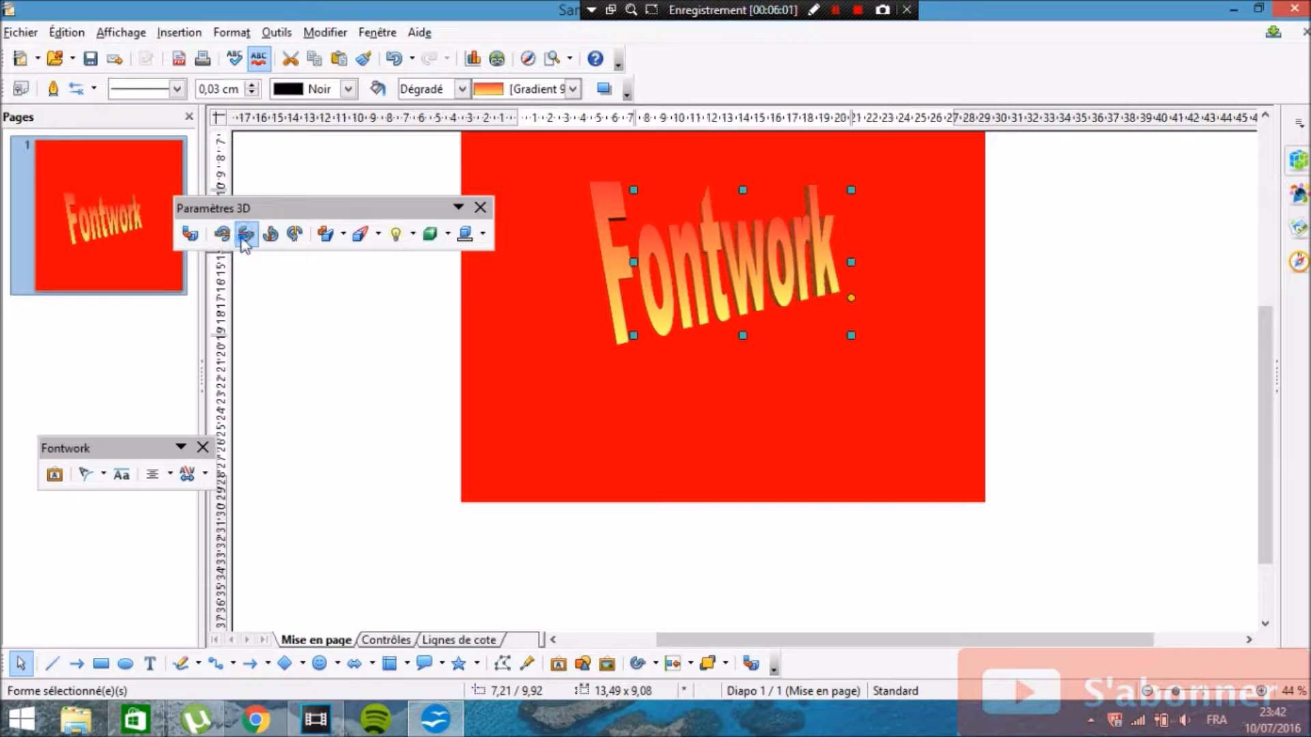
{"action": "left_click", "coordinate": [244, 239]}
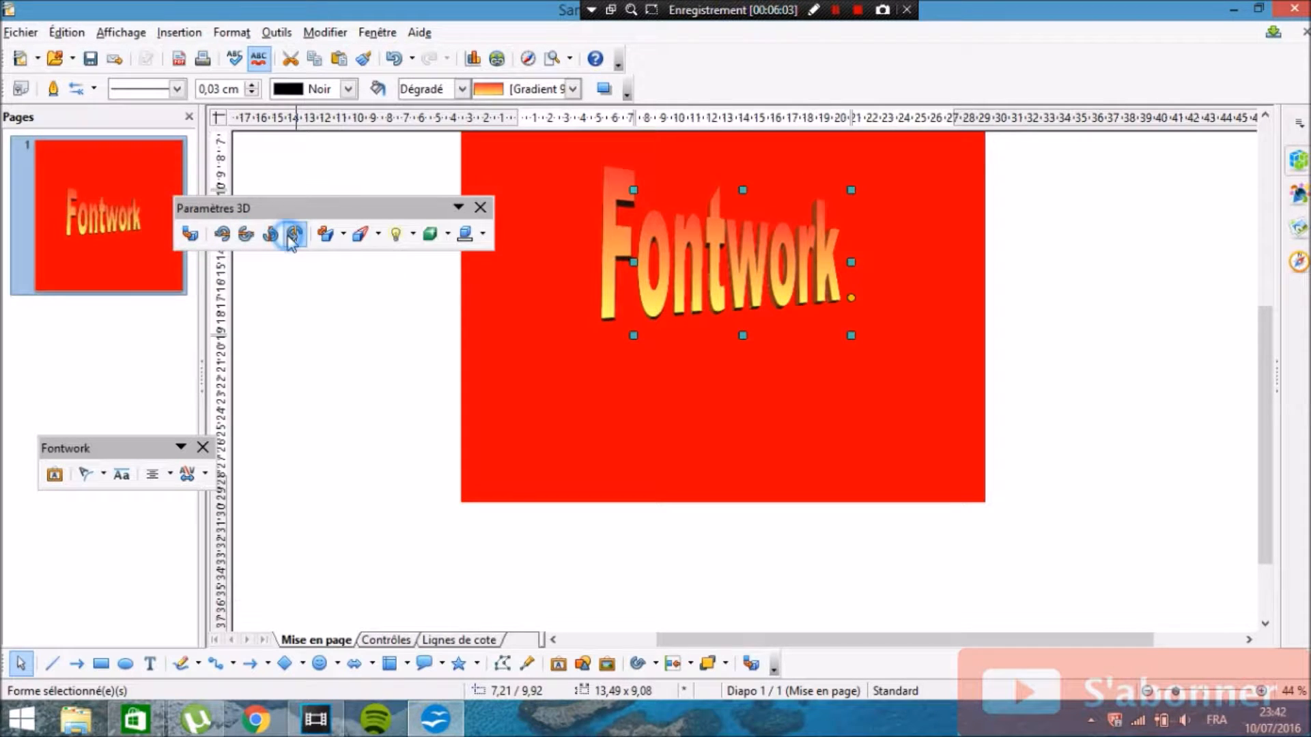
{"action": "left_click", "coordinate": [292, 239]}
{"action": "left_click", "coordinate": [270, 239]}
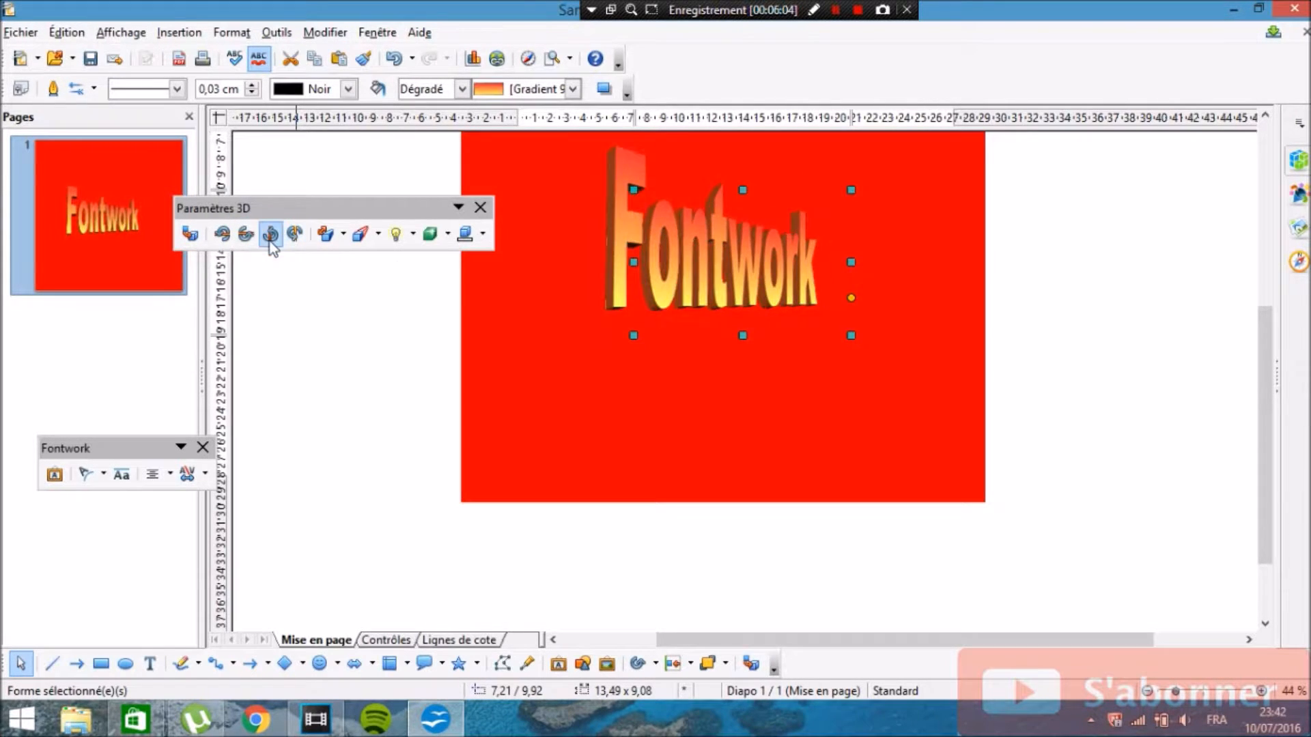
Step: Set the Fontwork's extrusion depth to 2.5 cm and choose the top-centre preset as its extrusion direction
{"action": "left_click", "coordinate": [343, 236]}
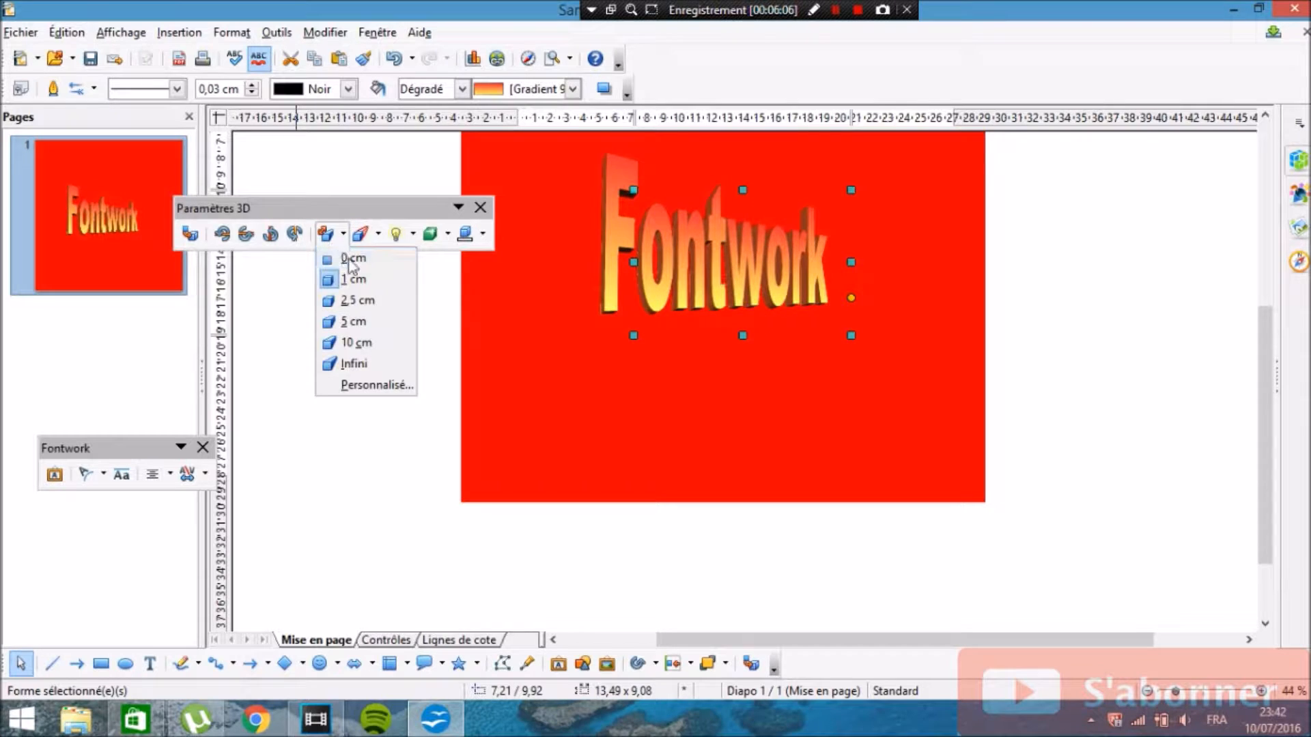
{"action": "left_click", "coordinate": [356, 300]}
{"action": "left_click", "coordinate": [366, 234]}
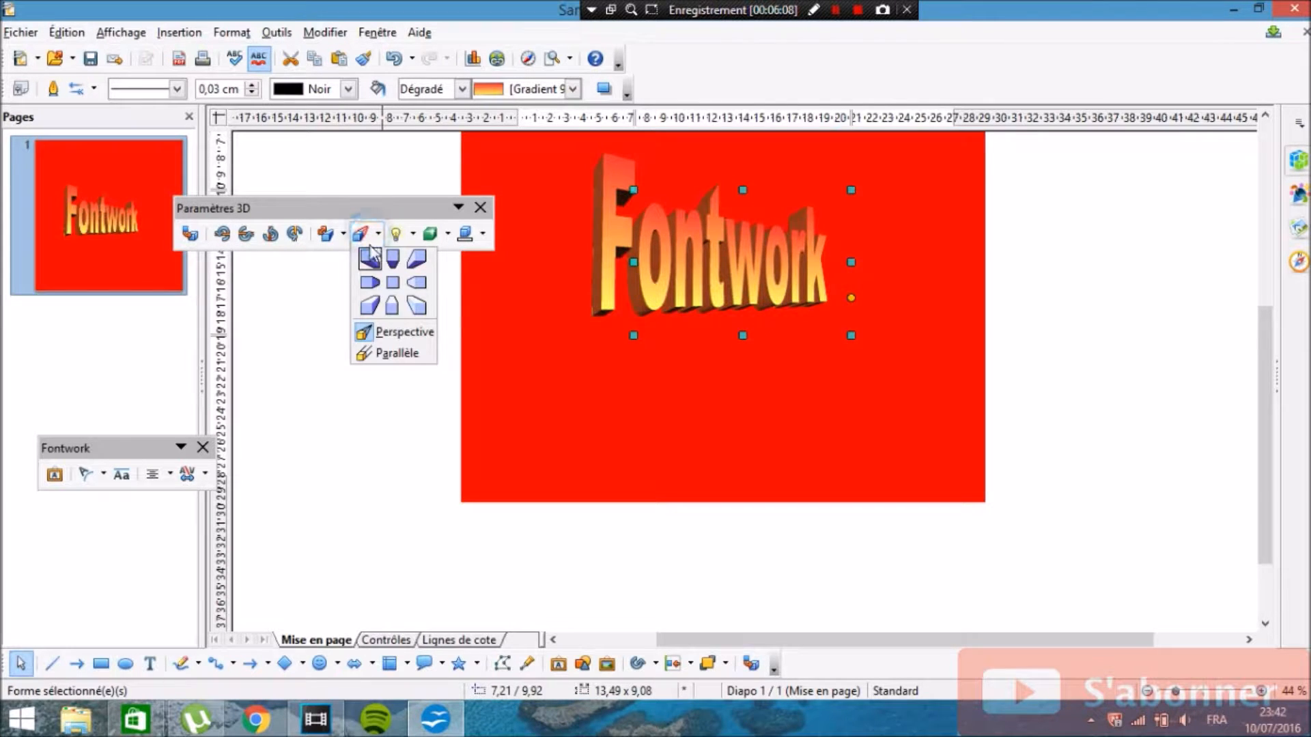
{"action": "left_click", "coordinate": [392, 258]}
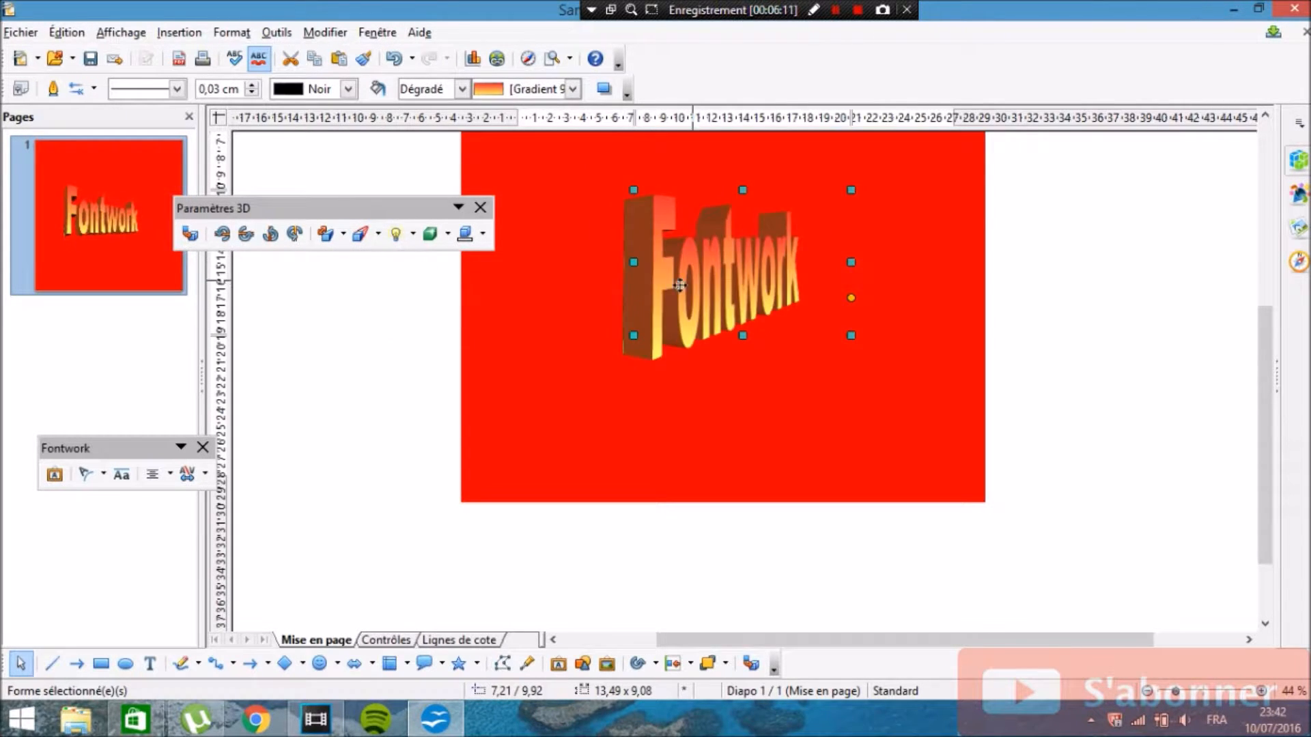
{"action": "left_click", "coordinate": [343, 234]}
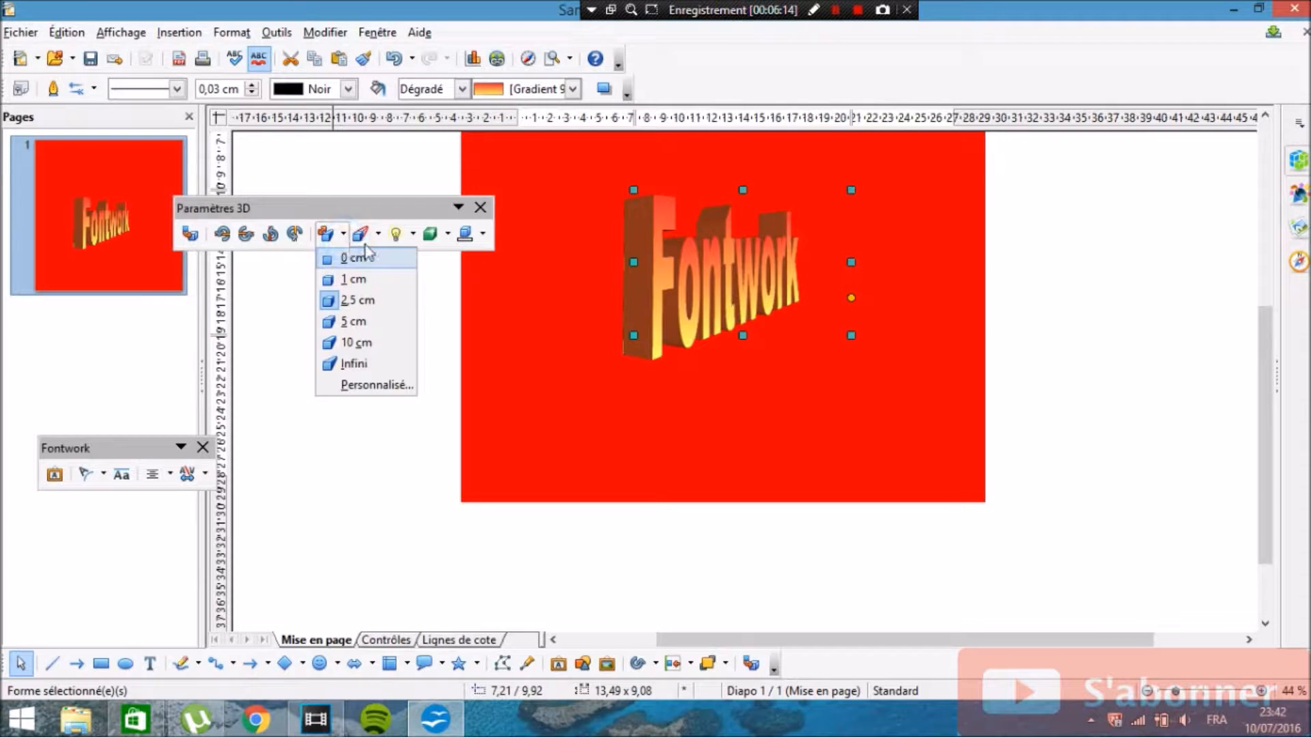
Step: Tilt the 3D Fontwork text up and then left in several increments, and deselect it
{"action": "left_click", "coordinate": [248, 239]}
{"action": "left_click", "coordinate": [248, 237]}
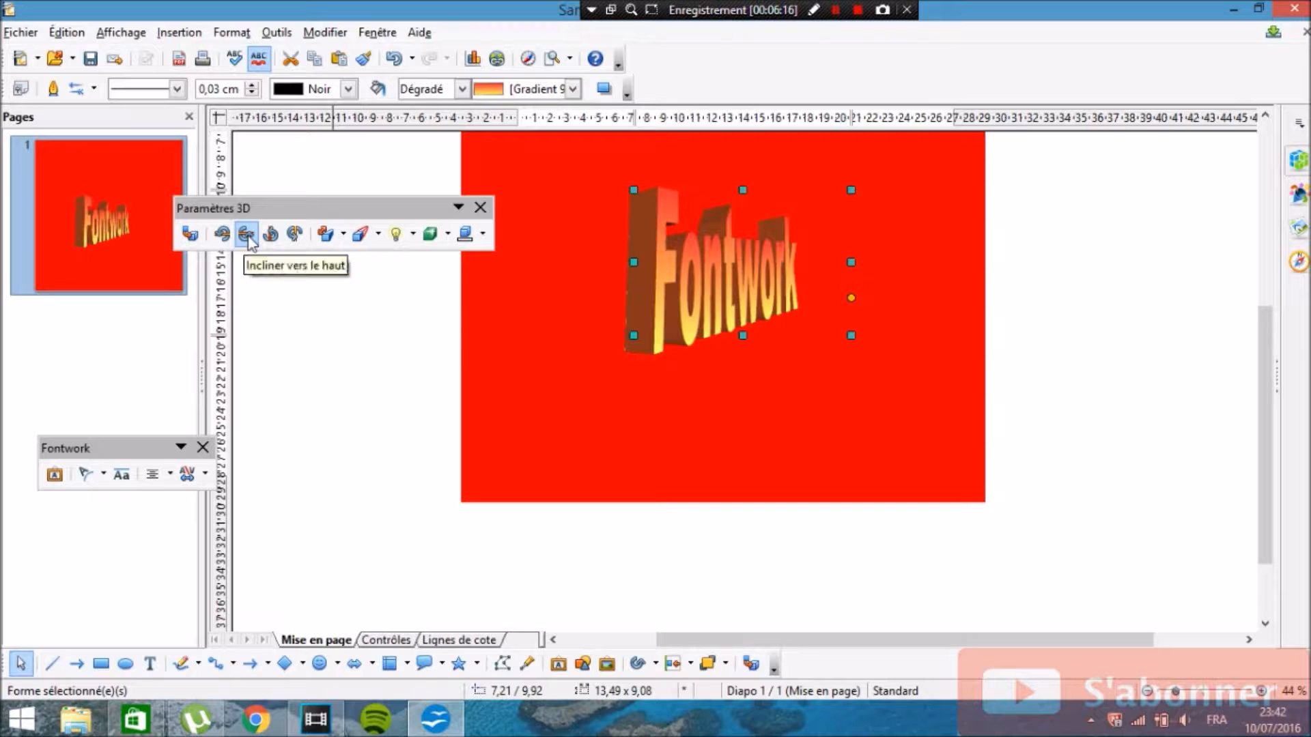
{"action": "left_click", "coordinate": [271, 236]}
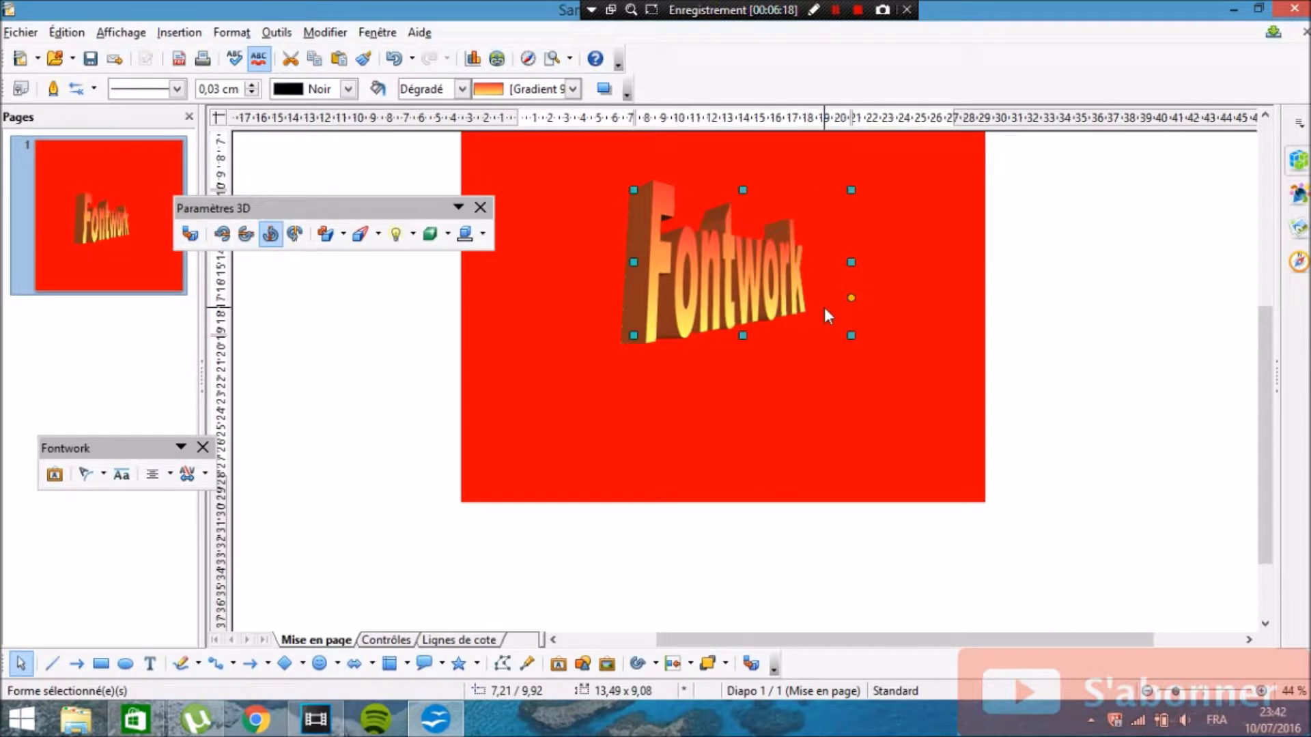
{"action": "left_click", "coordinate": [271, 237]}
{"action": "left_click", "coordinate": [271, 236]}
{"action": "left_click", "coordinate": [271, 237]}
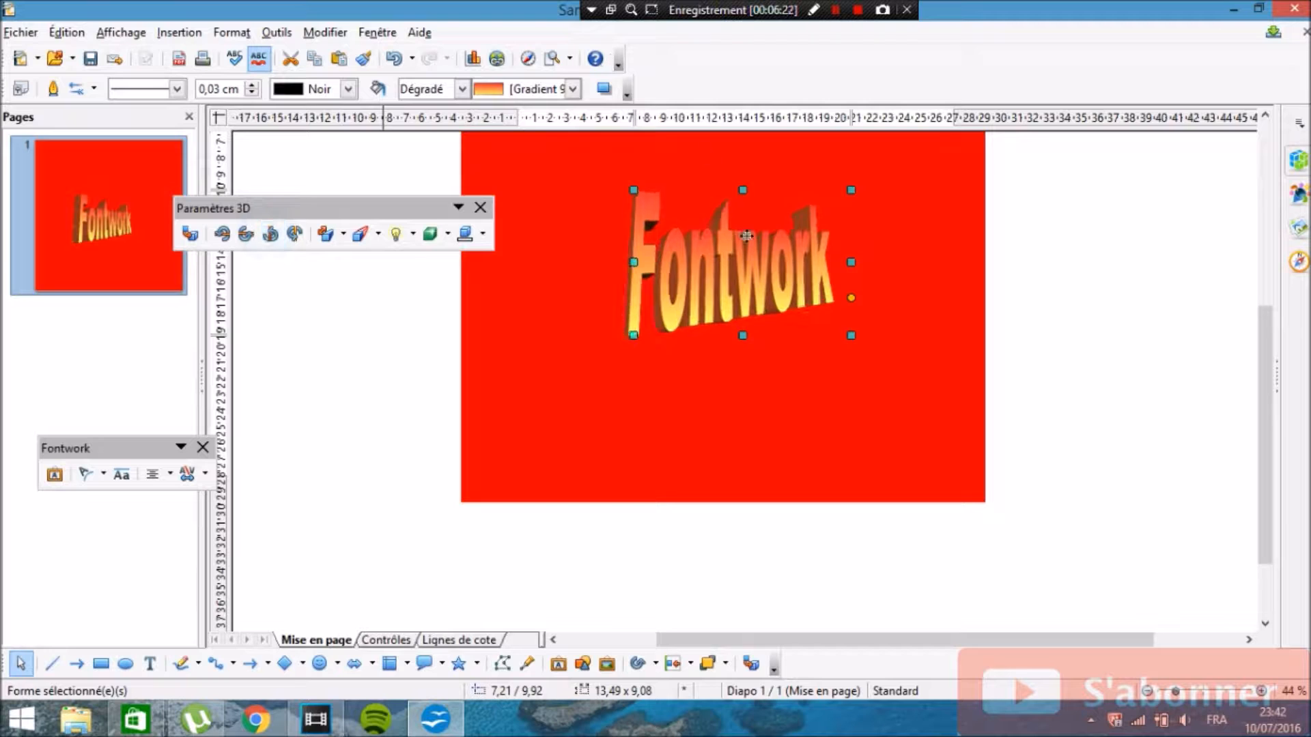
{"action": "left_click", "coordinate": [1088, 364]}
{"action": "scroll", "coordinate": [1133, 380], "scroll_direction": "up", "scroll_amount": 2}
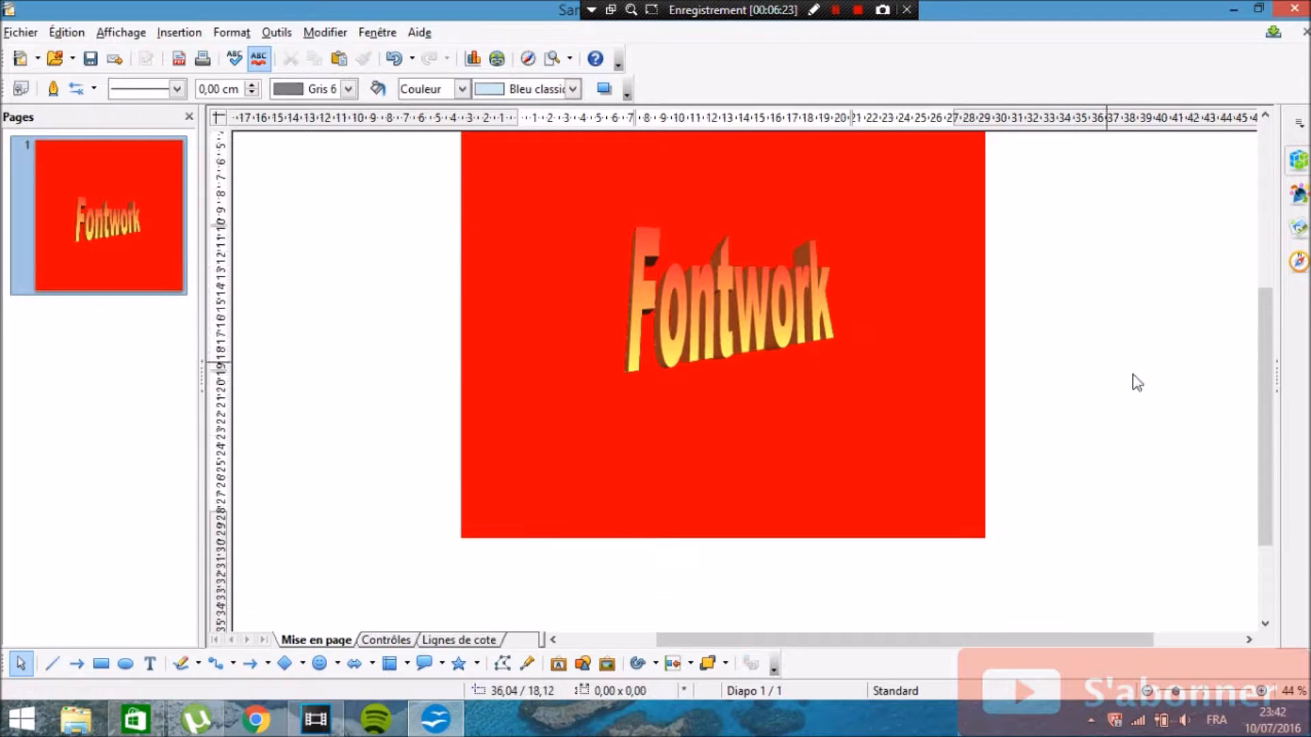
Step: Replace the Fontwork object's placeholder text with "YOUTUBE"
{"action": "double_click", "coordinate": [734, 339]}
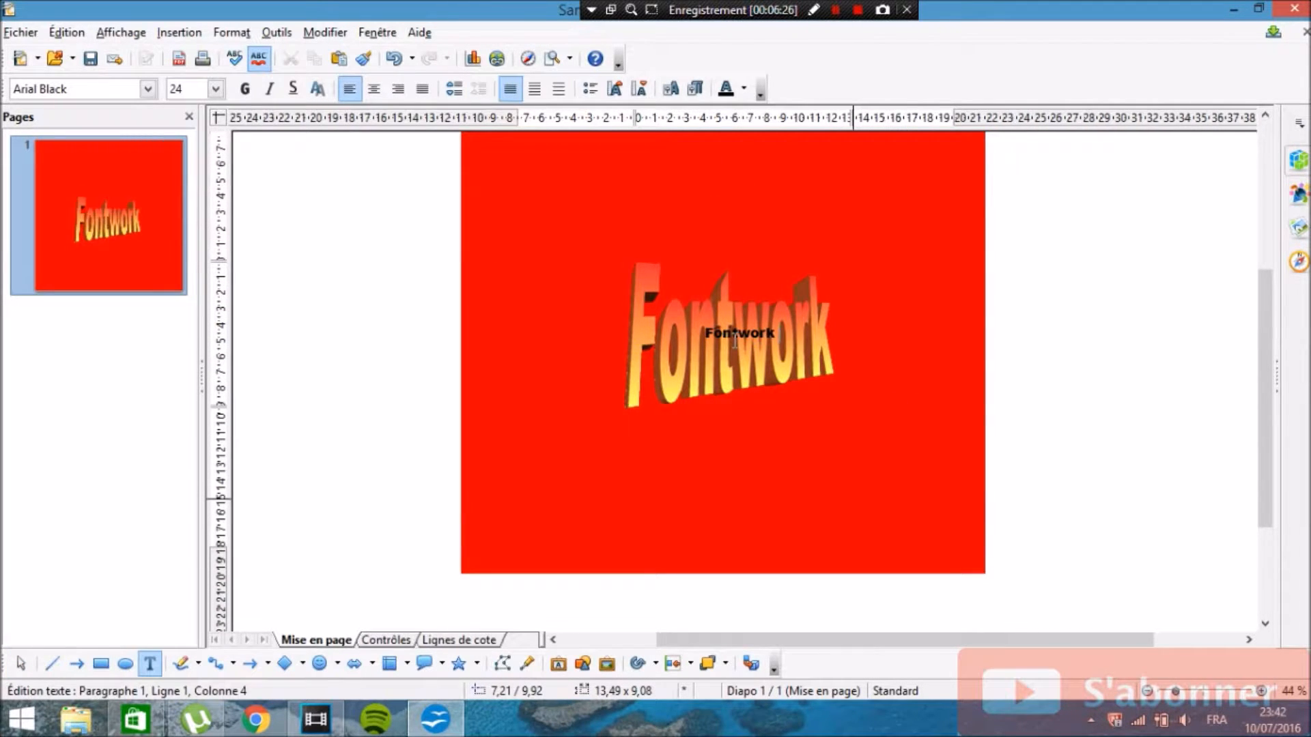
{"action": "double_click", "coordinate": [736, 342]}
{"action": "type", "text": "Y"}
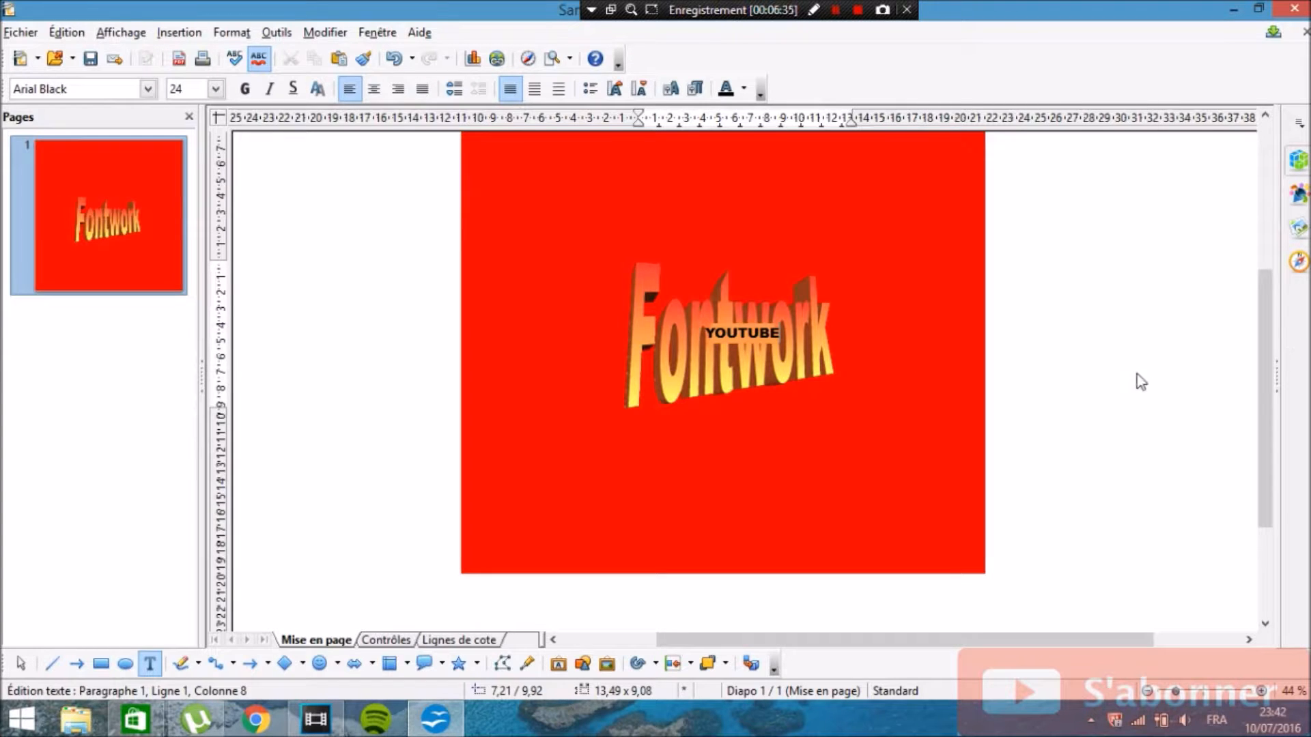
{"action": "type", "text": "OUTUBE"}
{"action": "key", "text": "Escape"}
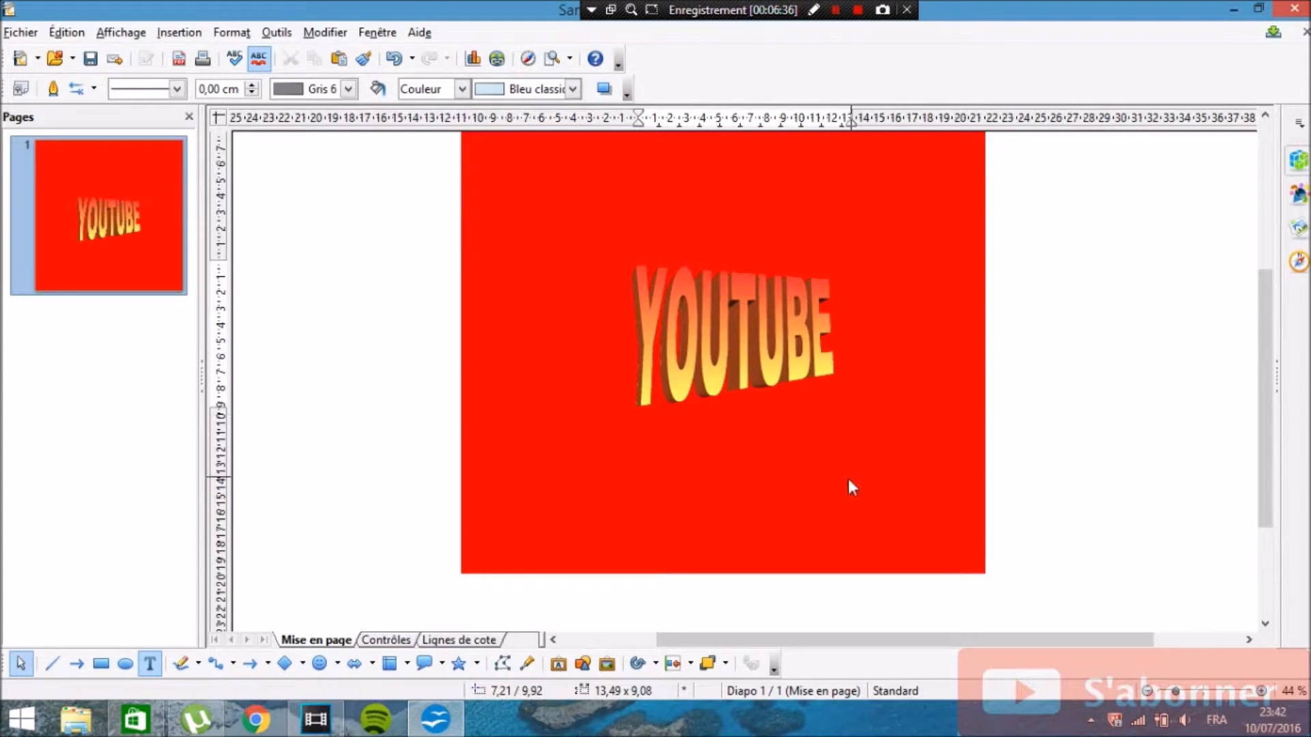
Step: Tilt the YOUTUBE text further left and move it up and left to about X 4.11, Y 8.72 cm
{"action": "left_click", "coordinate": [691, 360]}
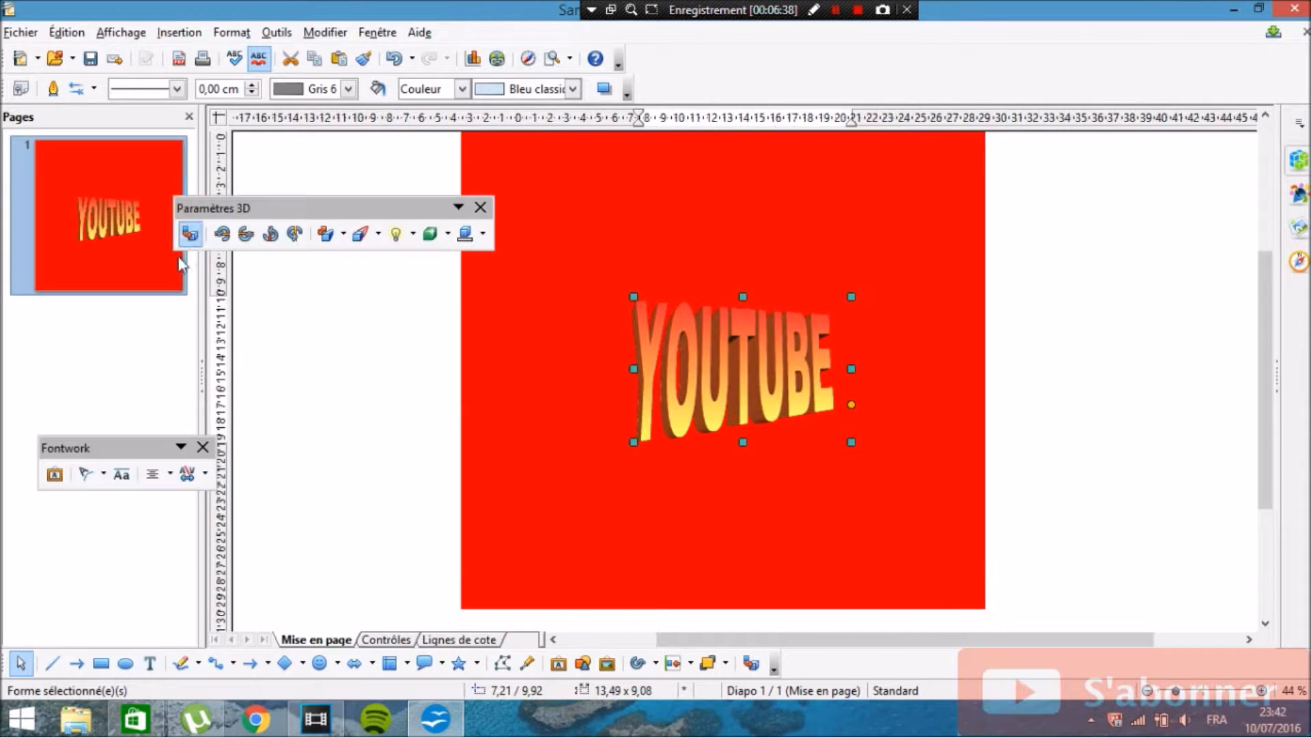
{"action": "left_click", "coordinate": [274, 240]}
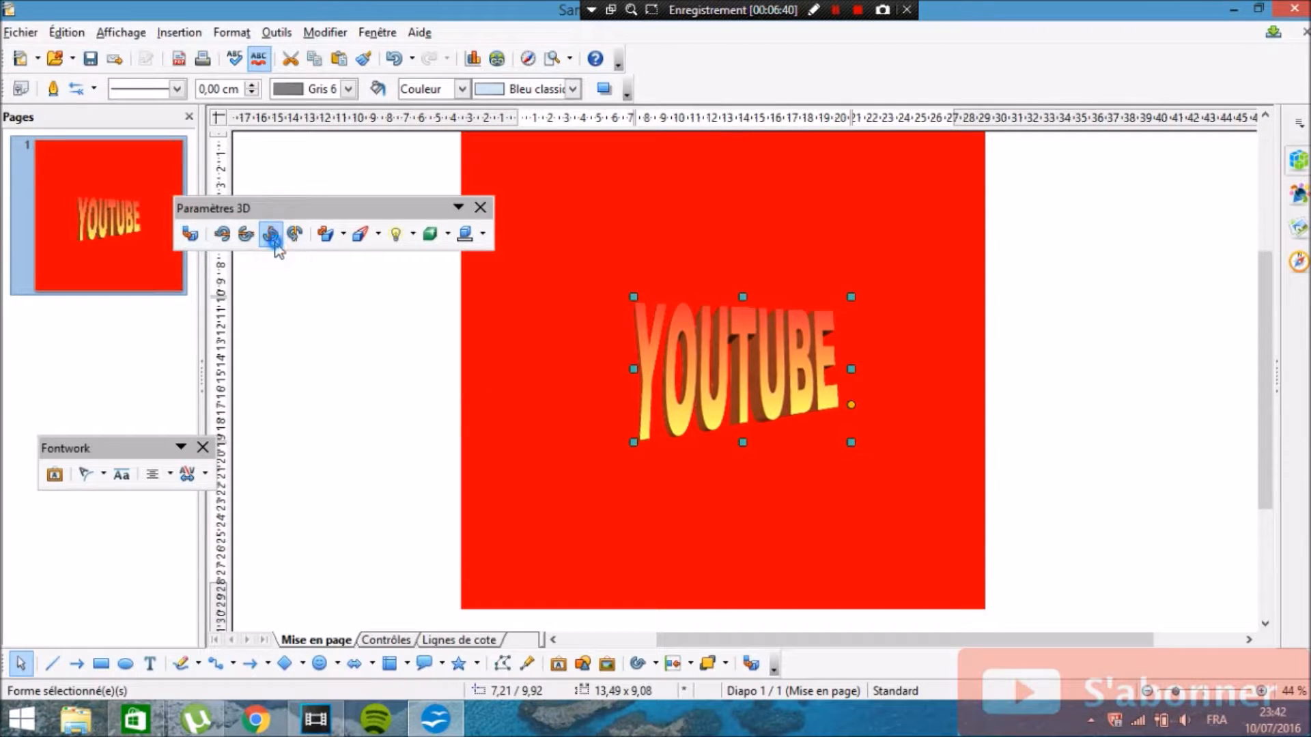
{"action": "left_click", "coordinate": [274, 241]}
{"action": "left_click", "coordinate": [776, 355]}
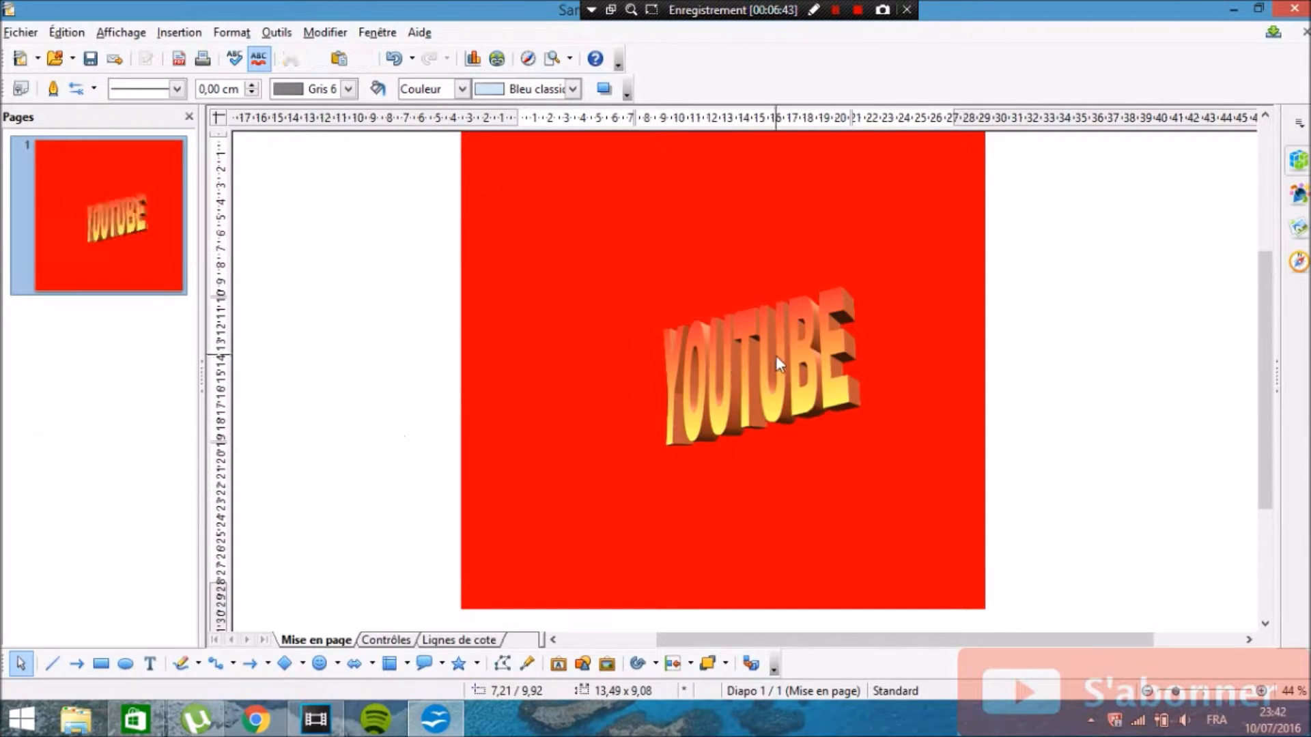
{"action": "left_click", "coordinate": [744, 391]}
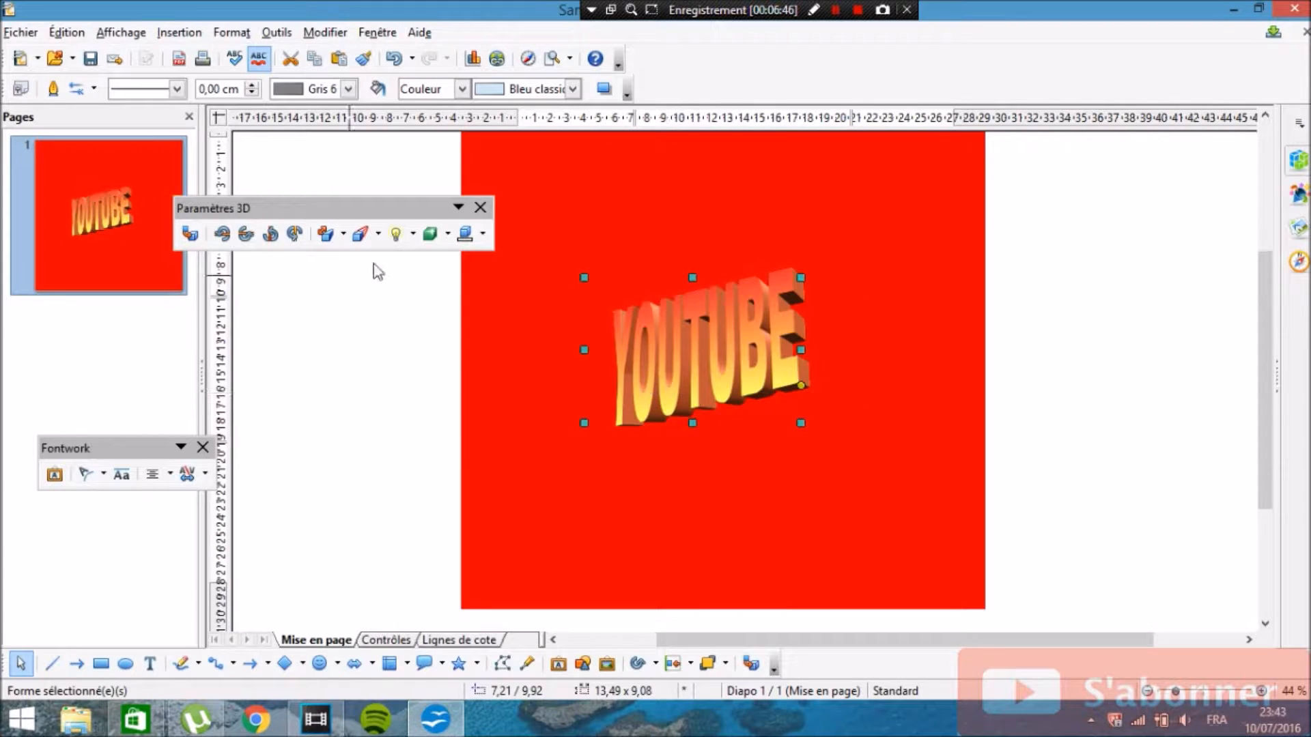
Step: Tilt the YOUTUBE text back to the right in small increments and deselect it
{"action": "left_click", "coordinate": [294, 236]}
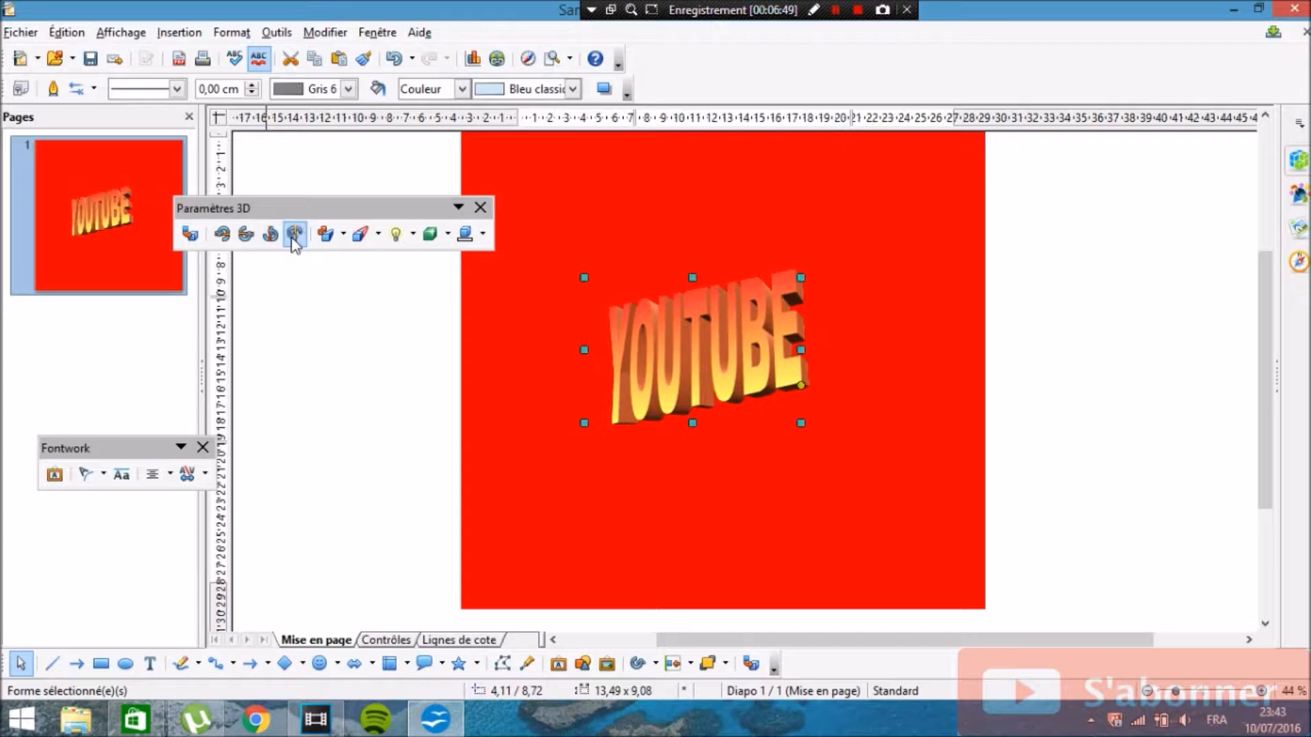
{"action": "left_click", "coordinate": [294, 236]}
{"action": "left_click", "coordinate": [315, 324]}
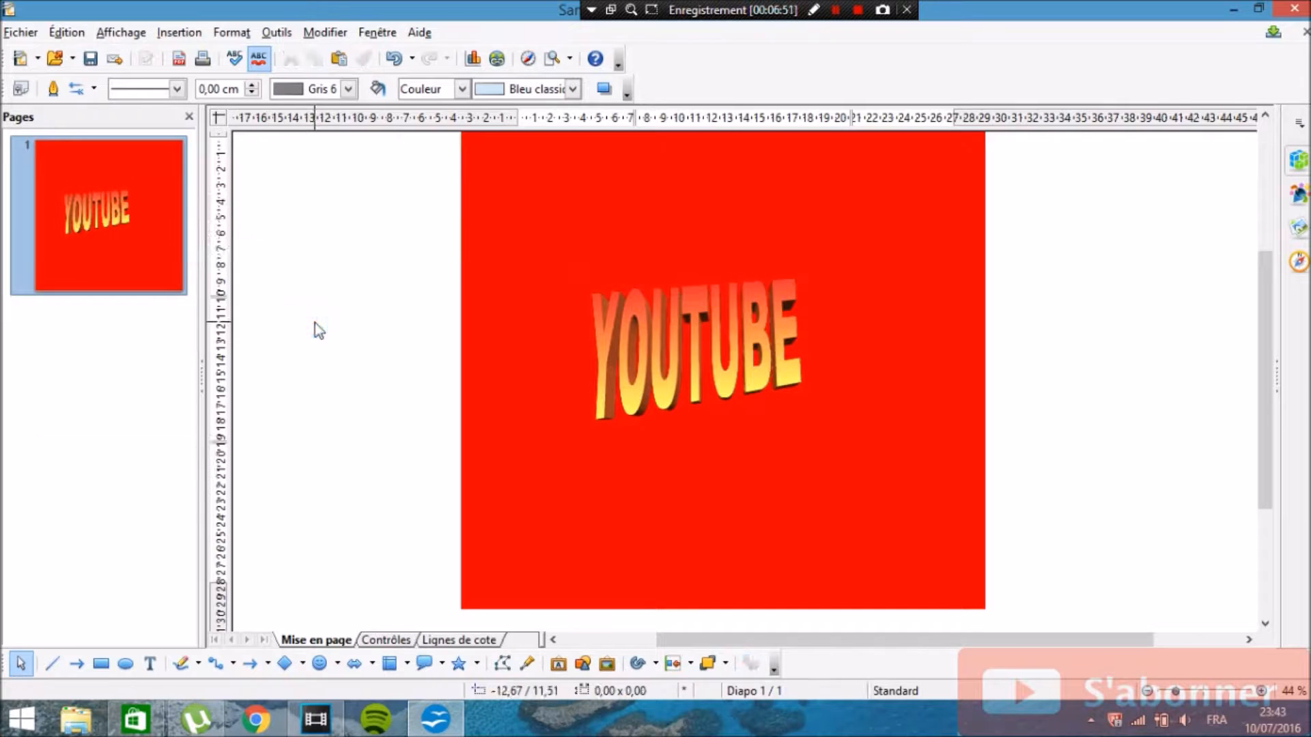
Step: Widen the YOUTUBE text to about 17.9 cm, position it at about X 3.61, Y 8.80 cm, and deselect it
{"action": "left_click", "coordinate": [711, 354]}
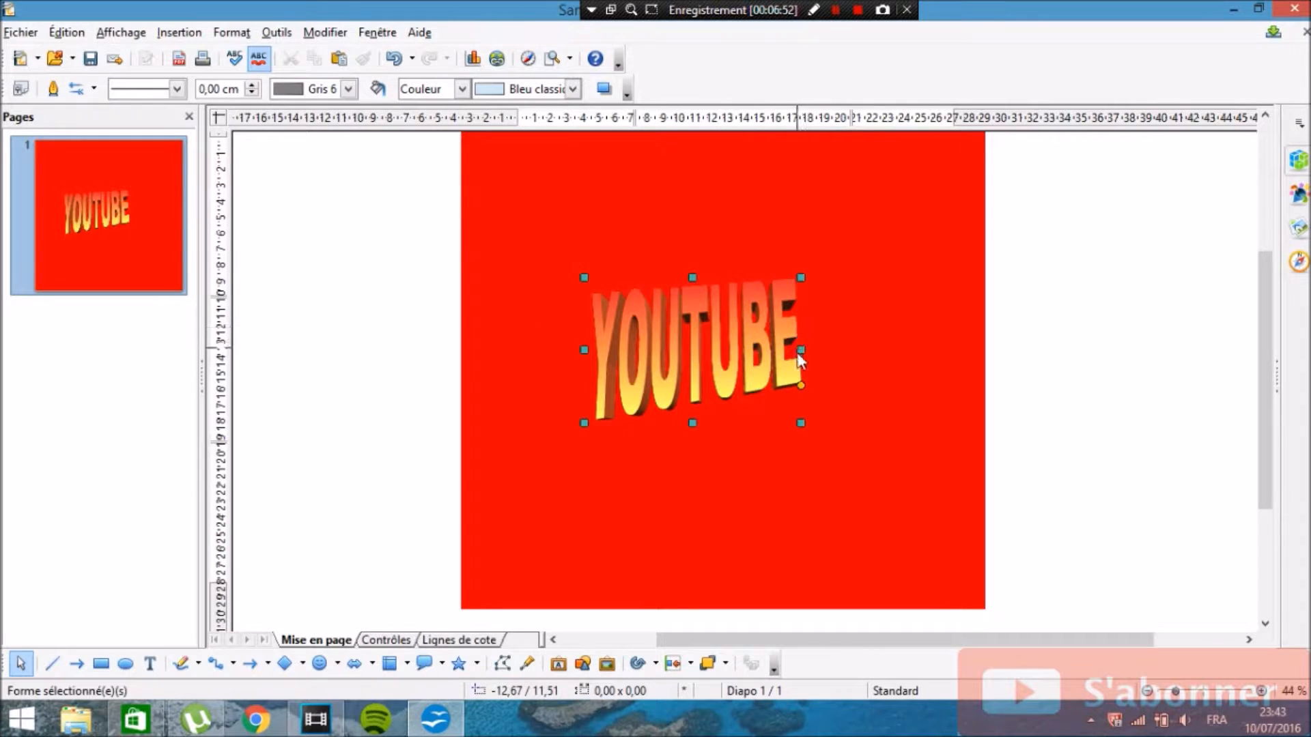
{"action": "left_click_drag", "start_coordinate": [840, 348], "coordinate": [874, 353]}
{"action": "left_click", "coordinate": [1030, 357]}
{"action": "left_click", "coordinate": [768, 359]}
{"action": "left_click", "coordinate": [1074, 346]}
{"action": "left_click_drag", "start_coordinate": [716, 309], "coordinate": [709, 310]}
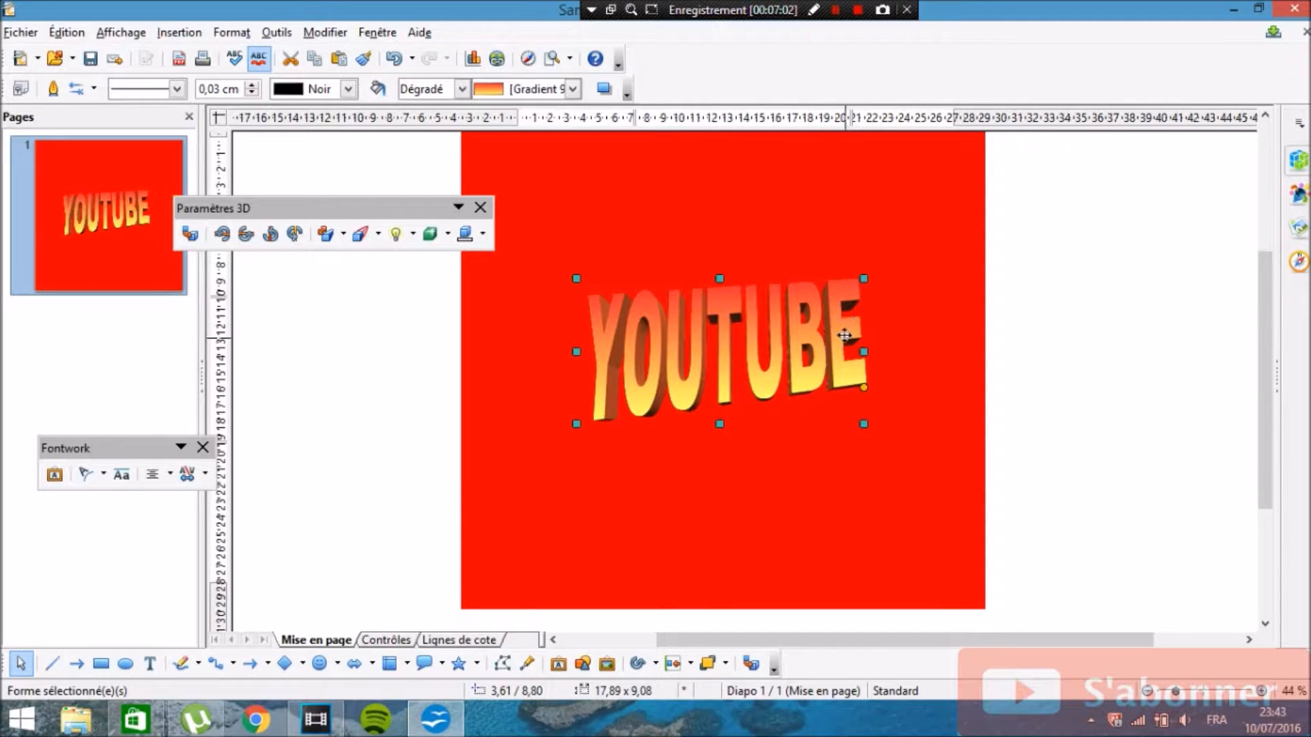
{"action": "left_click", "coordinate": [1142, 351]}
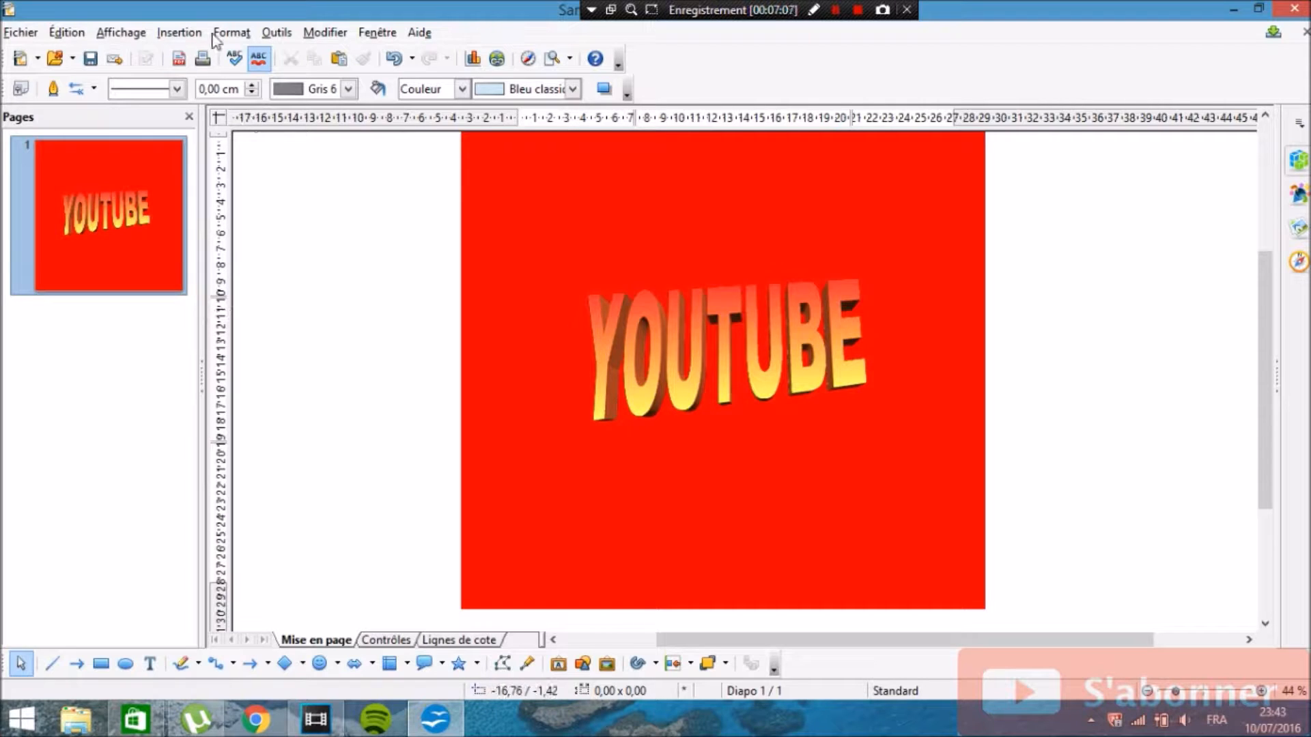
Step: Set the line style to none and draw a circle about 13.6 × 13.6 cm below the YOUTUBE text, overlapping its right end
{"action": "left_click", "coordinate": [176, 90]}
{"action": "left_click", "coordinate": [177, 116]}
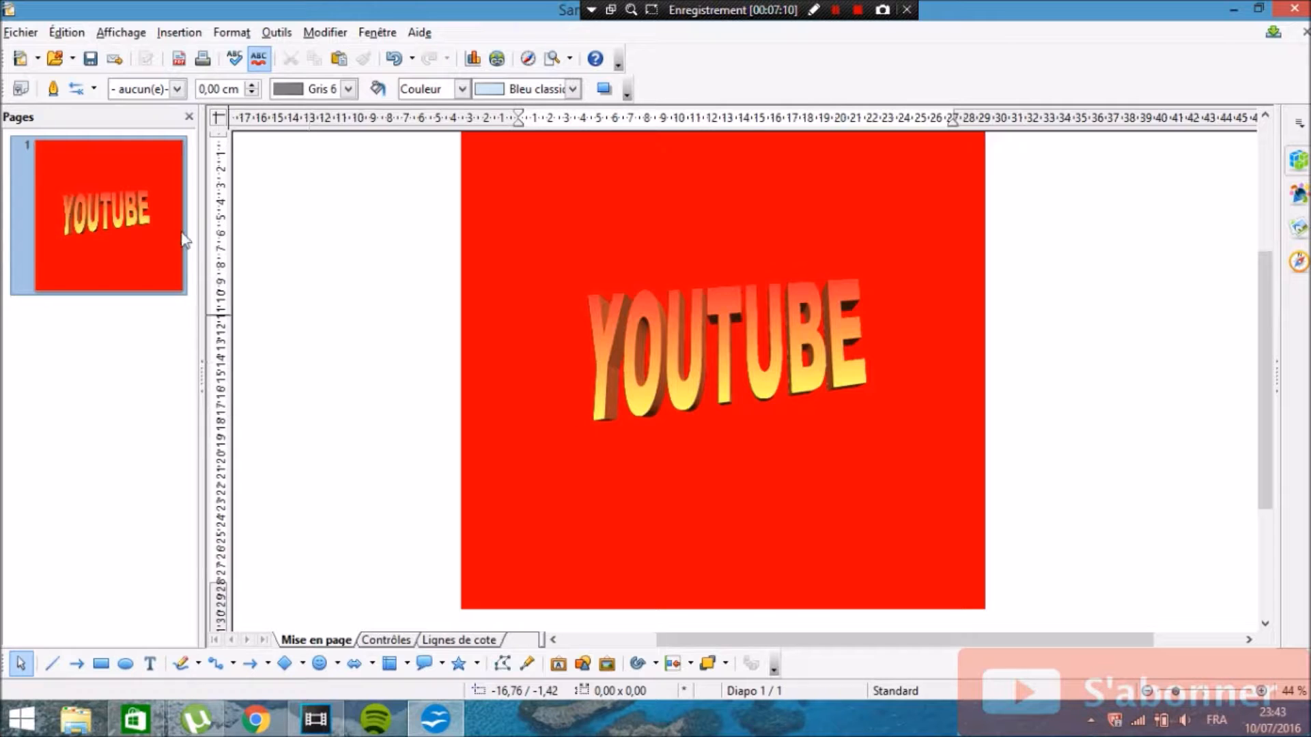
{"action": "scroll", "coordinate": [495, 356], "scroll_direction": "up", "scroll_amount": 1}
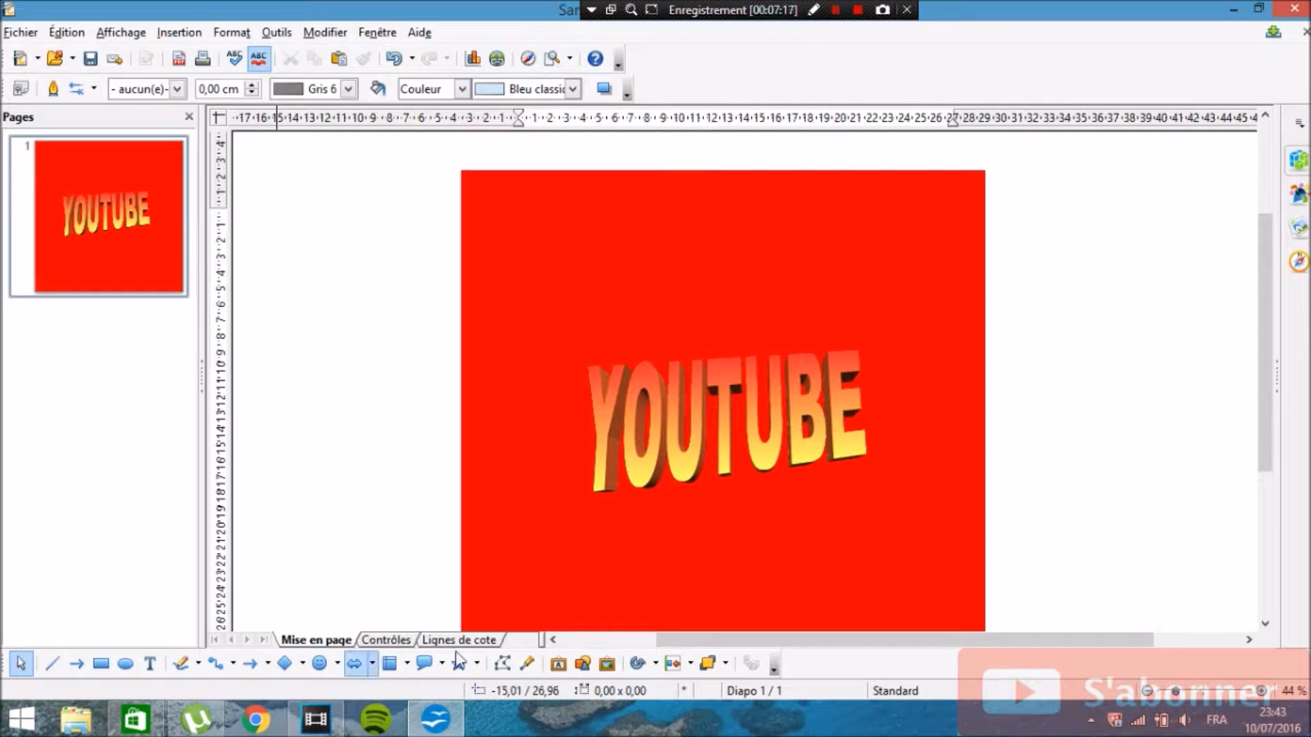
{"action": "scroll", "coordinate": [656, 326], "scroll_direction": "down", "scroll_amount": 1}
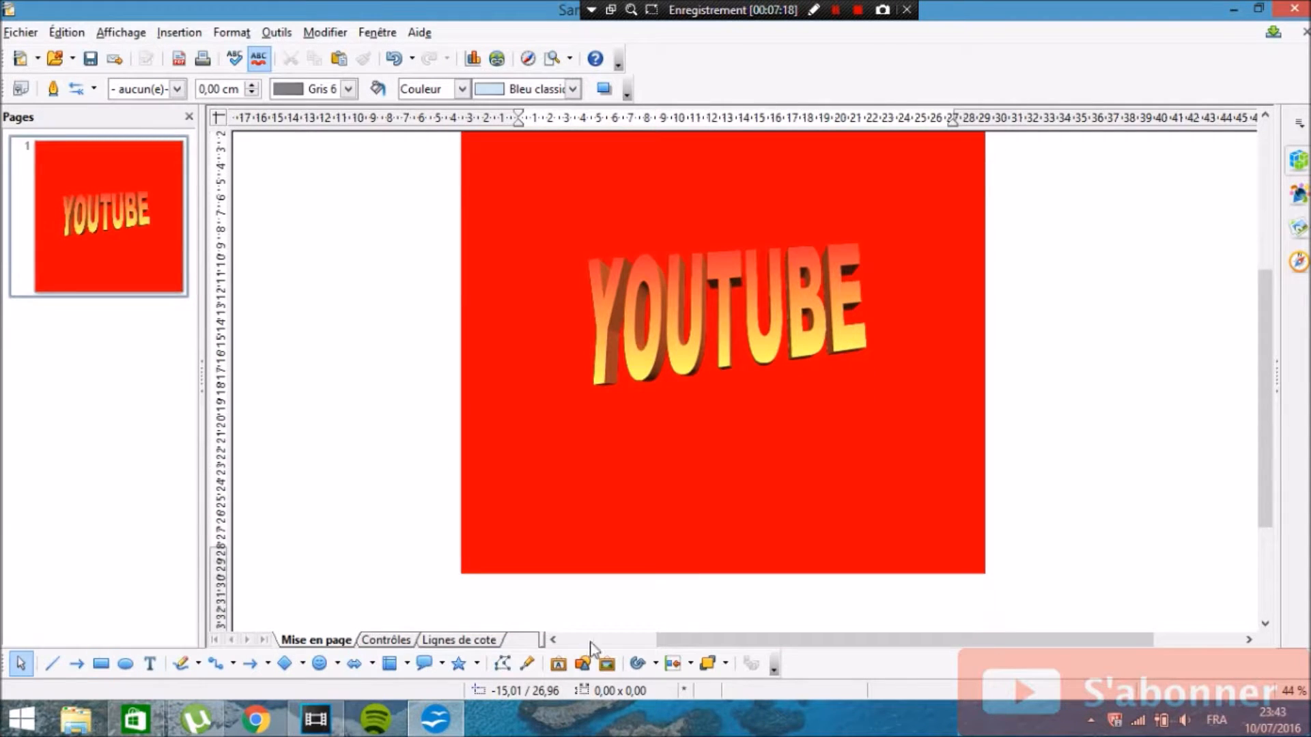
{"action": "left_click", "coordinate": [303, 665]}
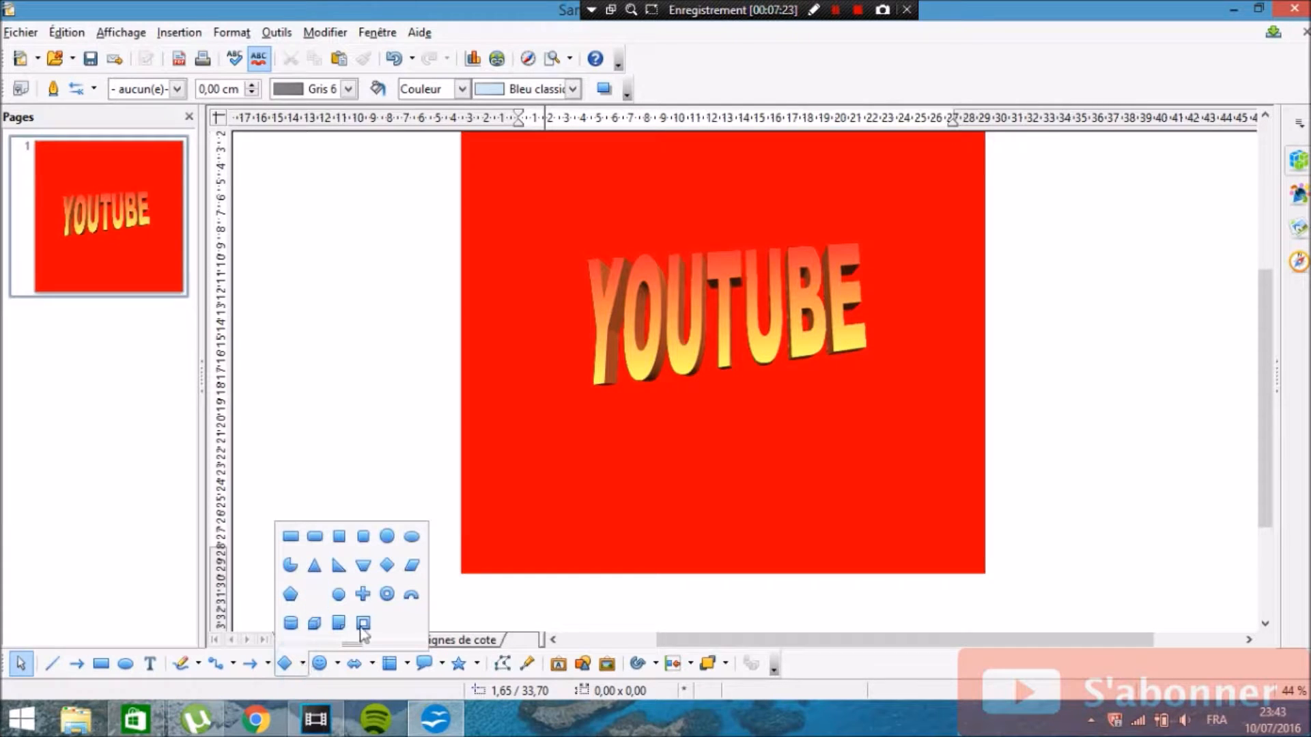
{"action": "left_click", "coordinate": [387, 539]}
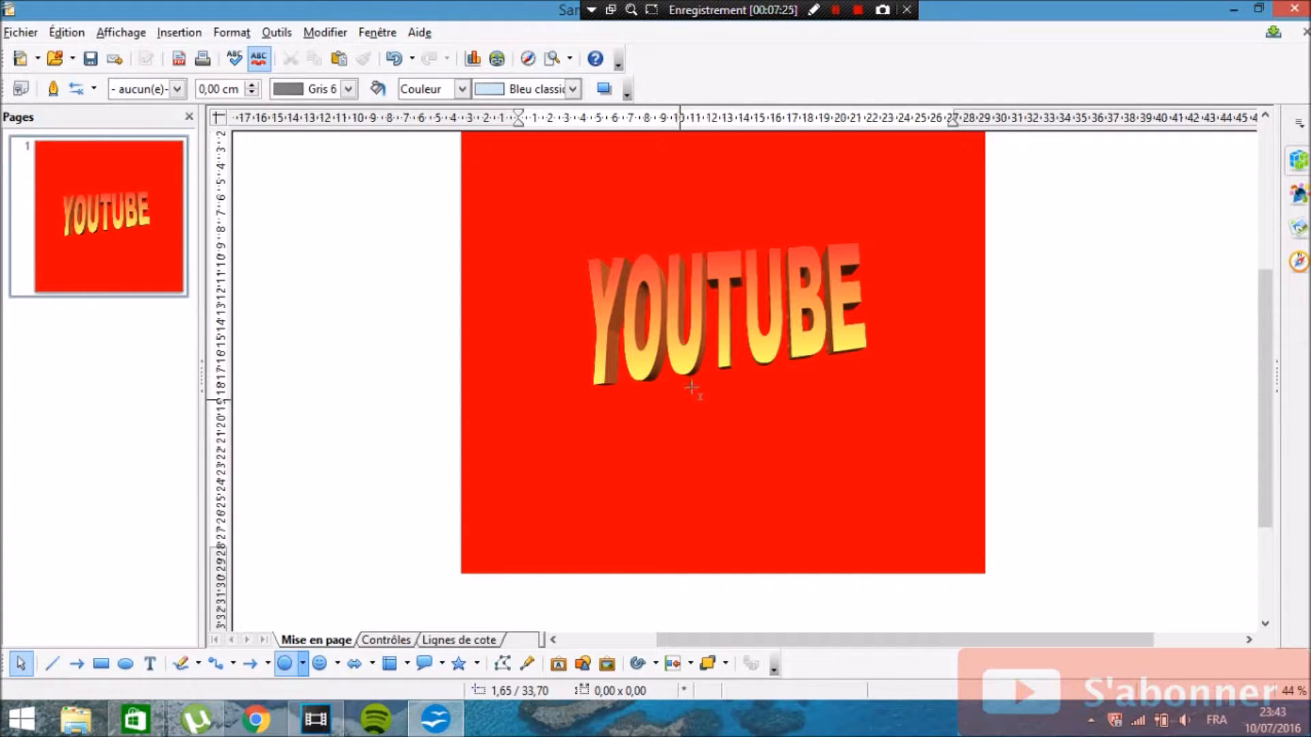
{"action": "mouse_move", "coordinate": [710, 327]}
{"action": "left_mouse_down"}
{"action": "mouse_move", "coordinate": [797, 410]}
{"action": "mouse_move", "coordinate": [927, 490]}
{"action": "left_mouse_up"}
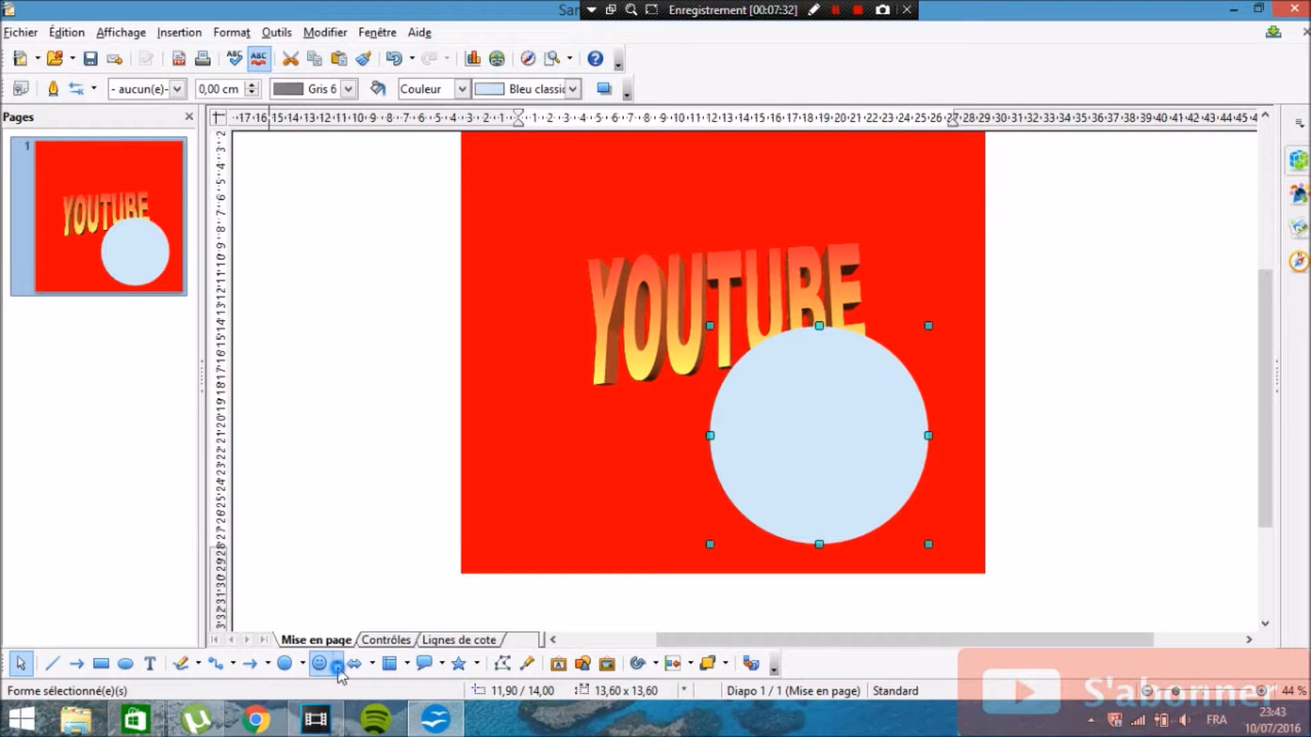
{"action": "left_click", "coordinate": [302, 664]}
{"action": "left_click", "coordinate": [304, 668]}
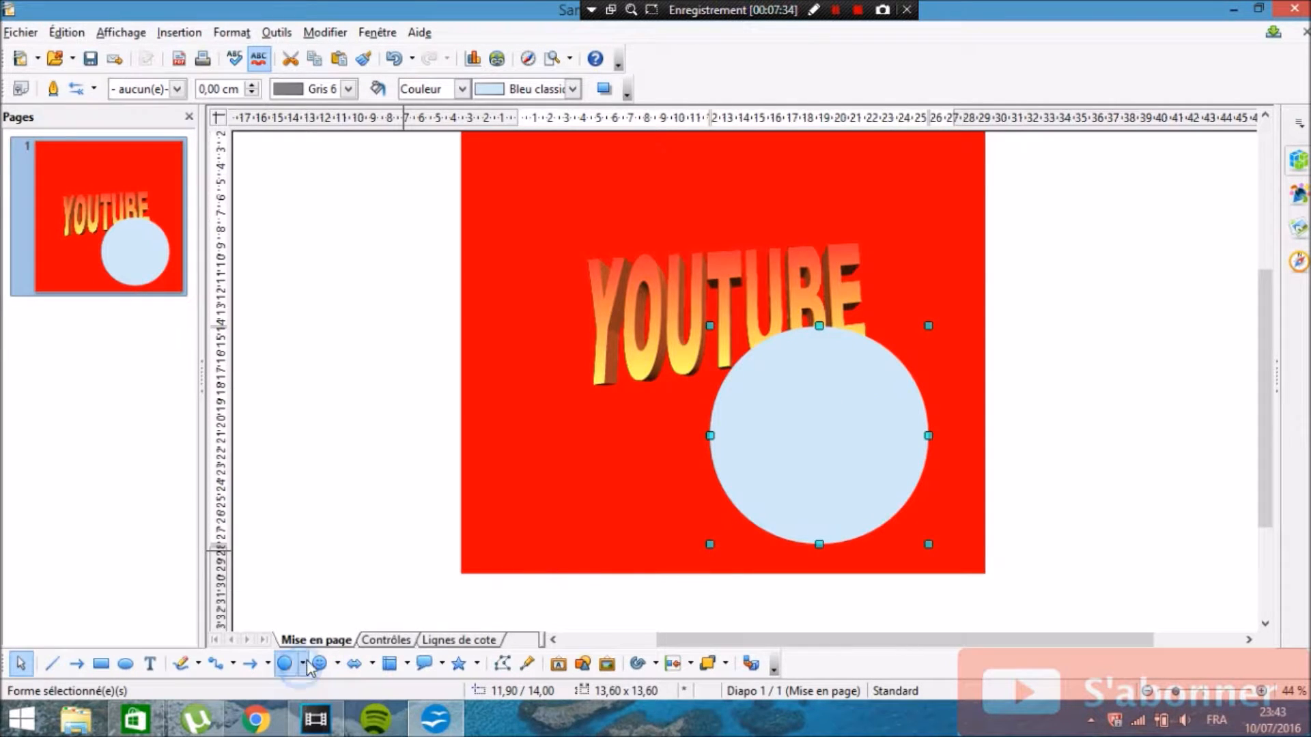
Step: Send the circle backward so that it lies behind the YOUTUBE text
{"action": "right_click", "coordinate": [780, 467]}
{"action": "mouse_move", "coordinate": [890, 265]}
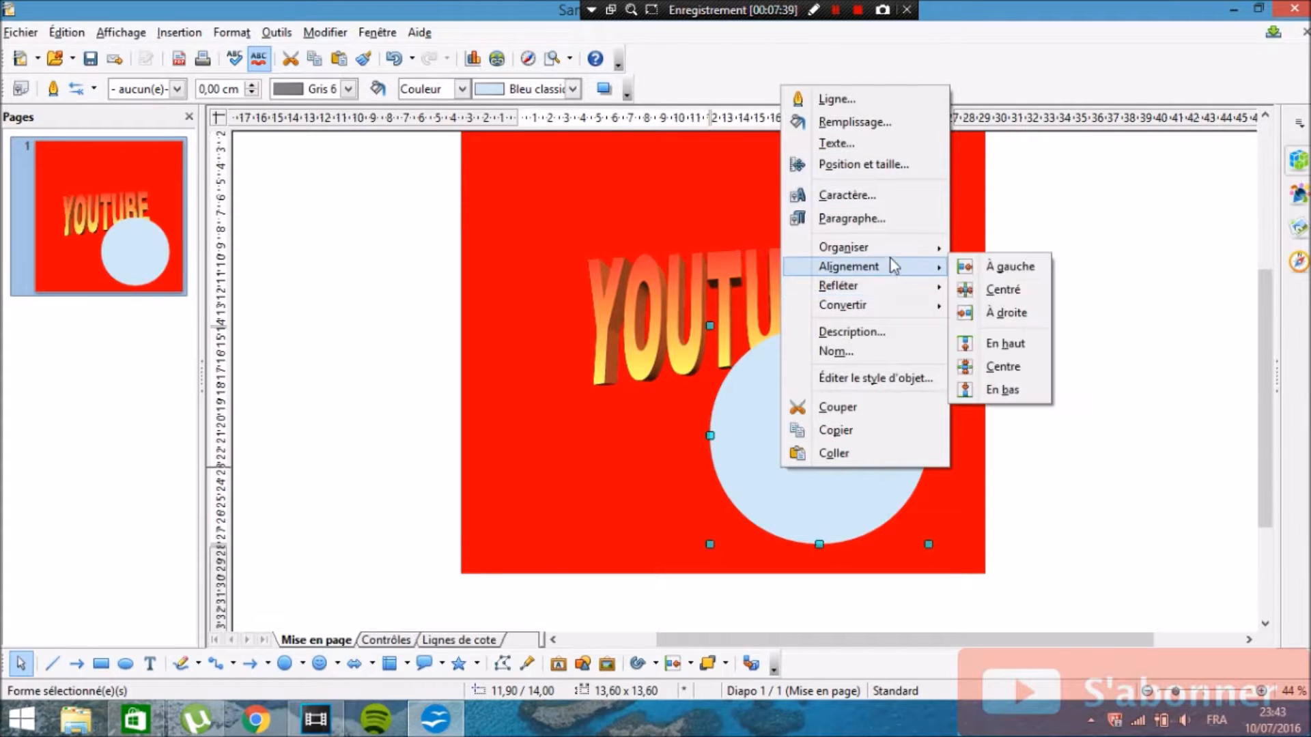
{"action": "mouse_move", "coordinate": [940, 250]}
{"action": "left_click", "coordinate": [992, 288]}
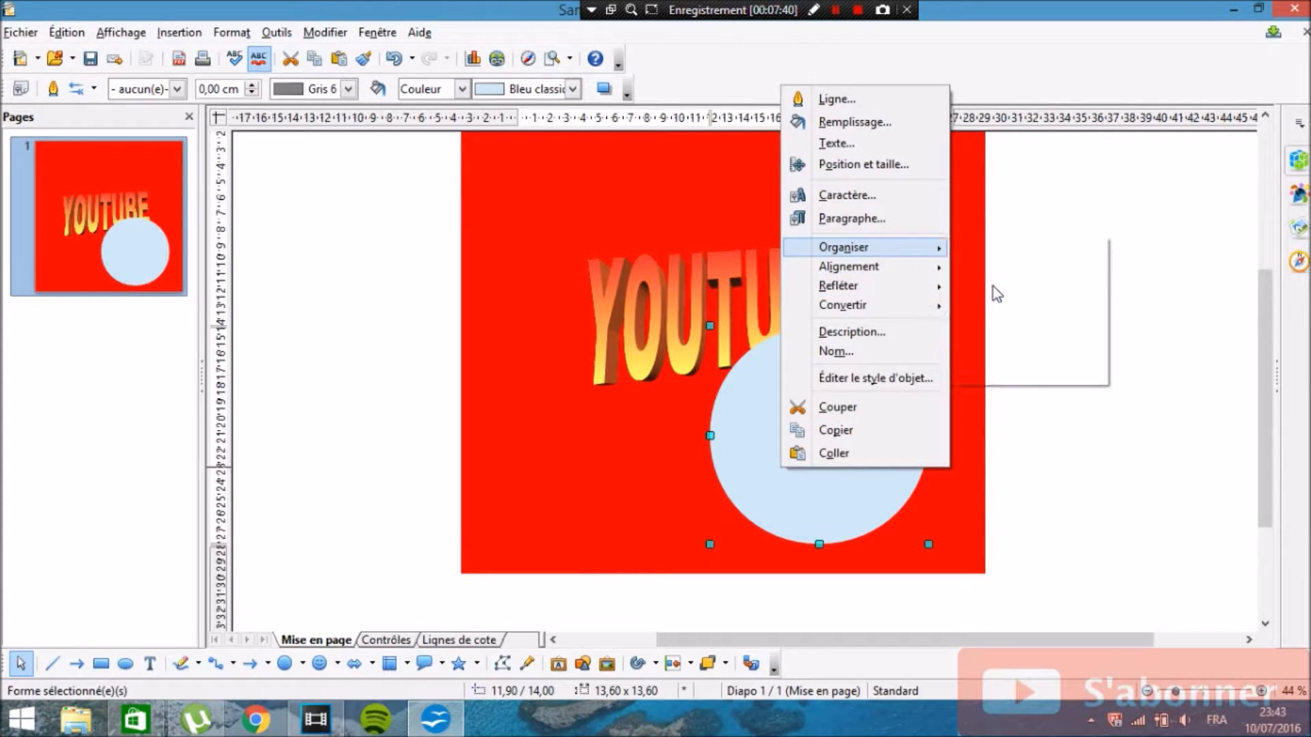
Step: Fill the circle with the solid colour Saumon
{"action": "right_click", "coordinate": [832, 421]}
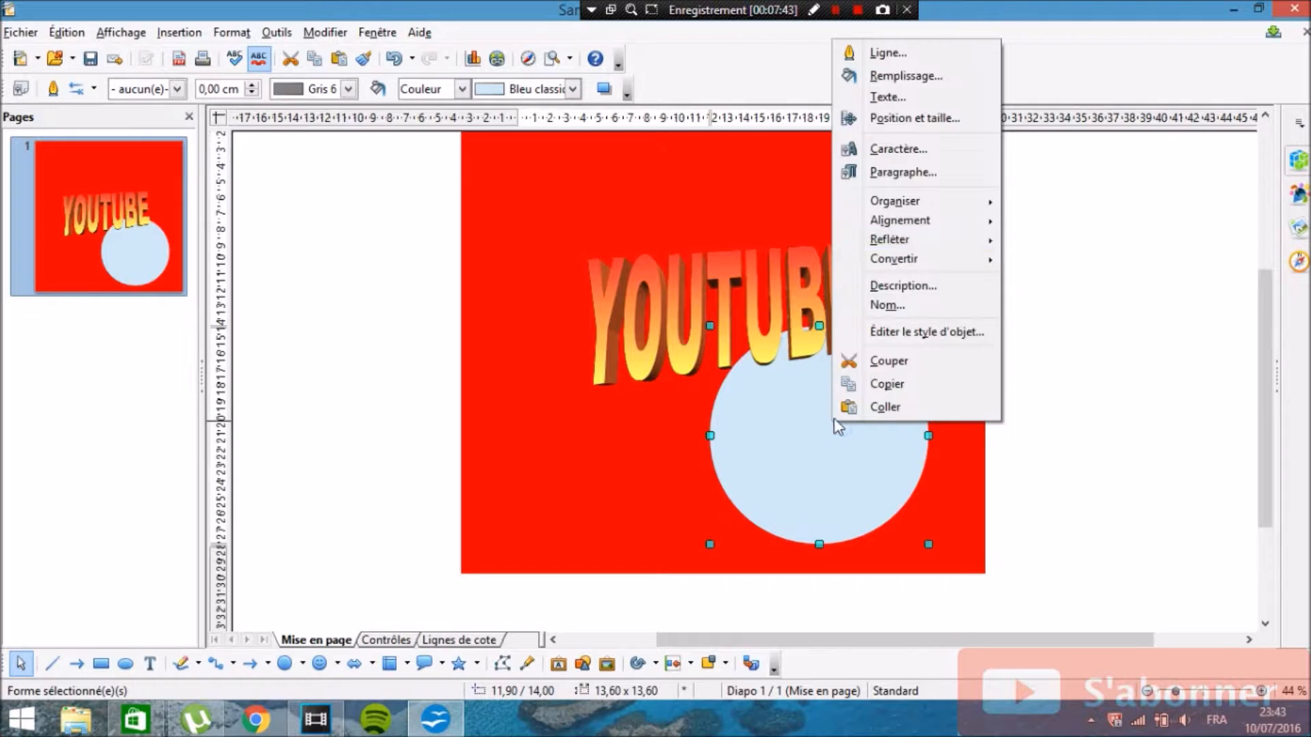
{"action": "left_click", "coordinate": [925, 80]}
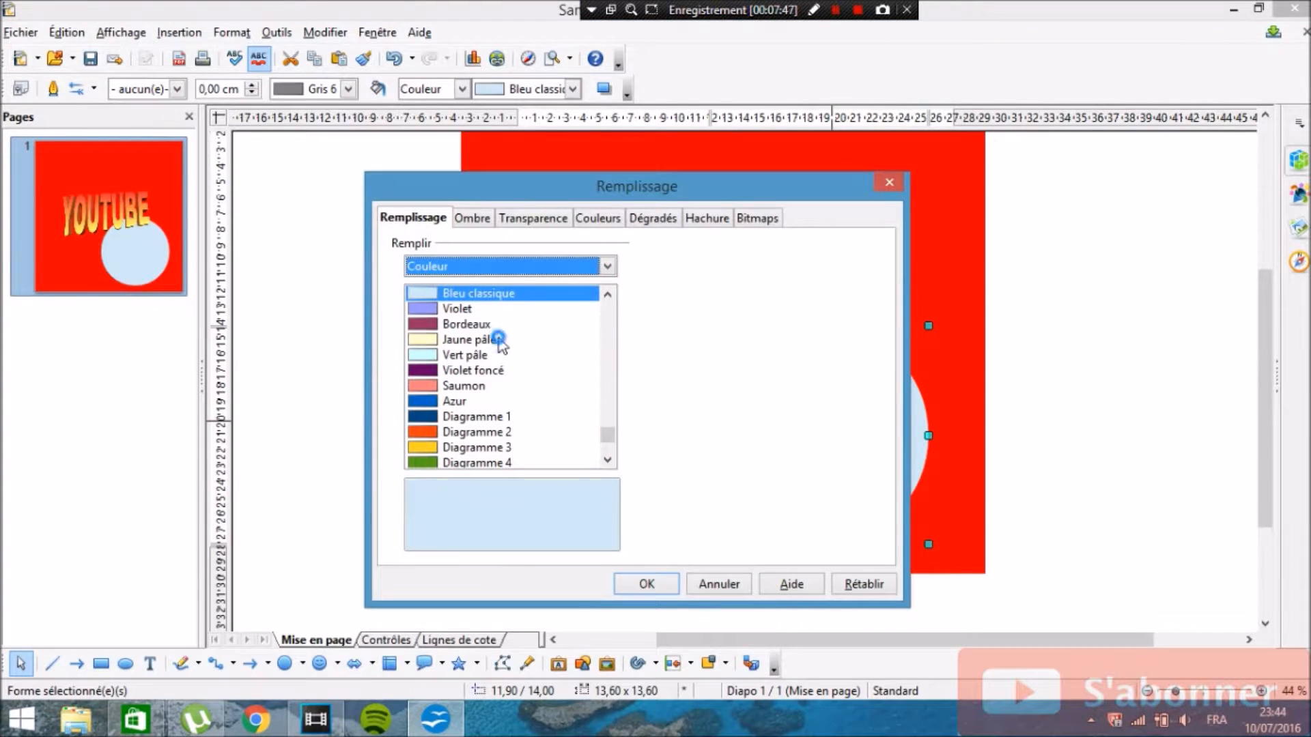
{"action": "left_click", "coordinate": [499, 340]}
{"action": "scroll", "coordinate": [584, 387], "scroll_direction": "down", "scroll_amount": 2}
{"action": "left_click", "coordinate": [457, 294]}
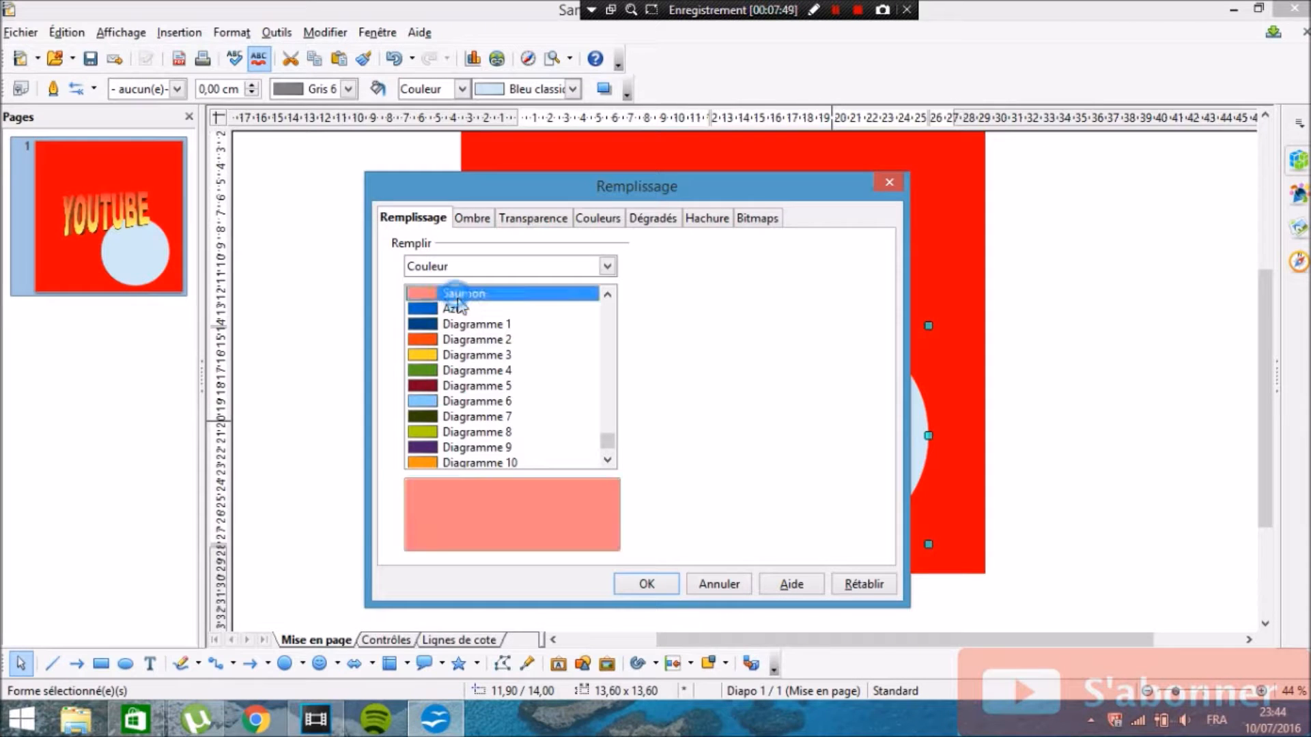
{"action": "left_click", "coordinate": [654, 587]}
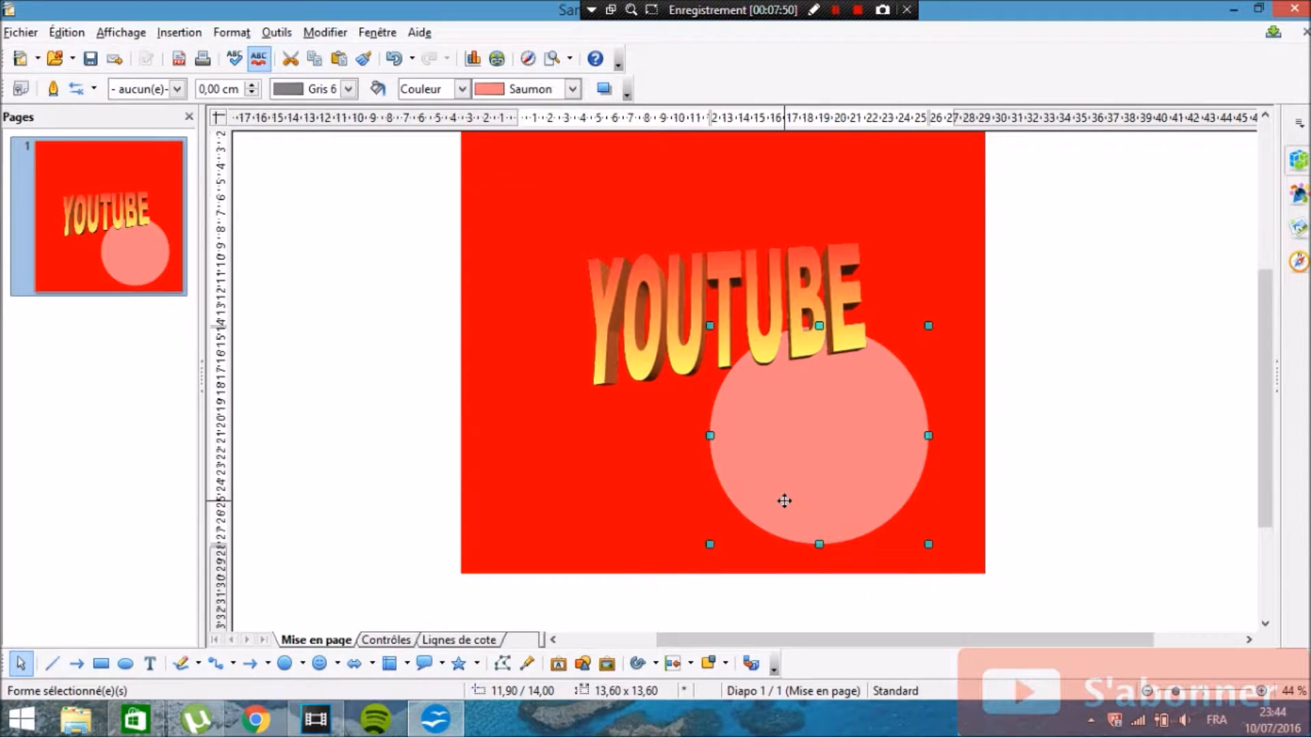
Step: Change the circle's fill to the gradient Orange Gradient 2
{"action": "right_click", "coordinate": [838, 455]}
{"action": "key", "text": "Escape"}
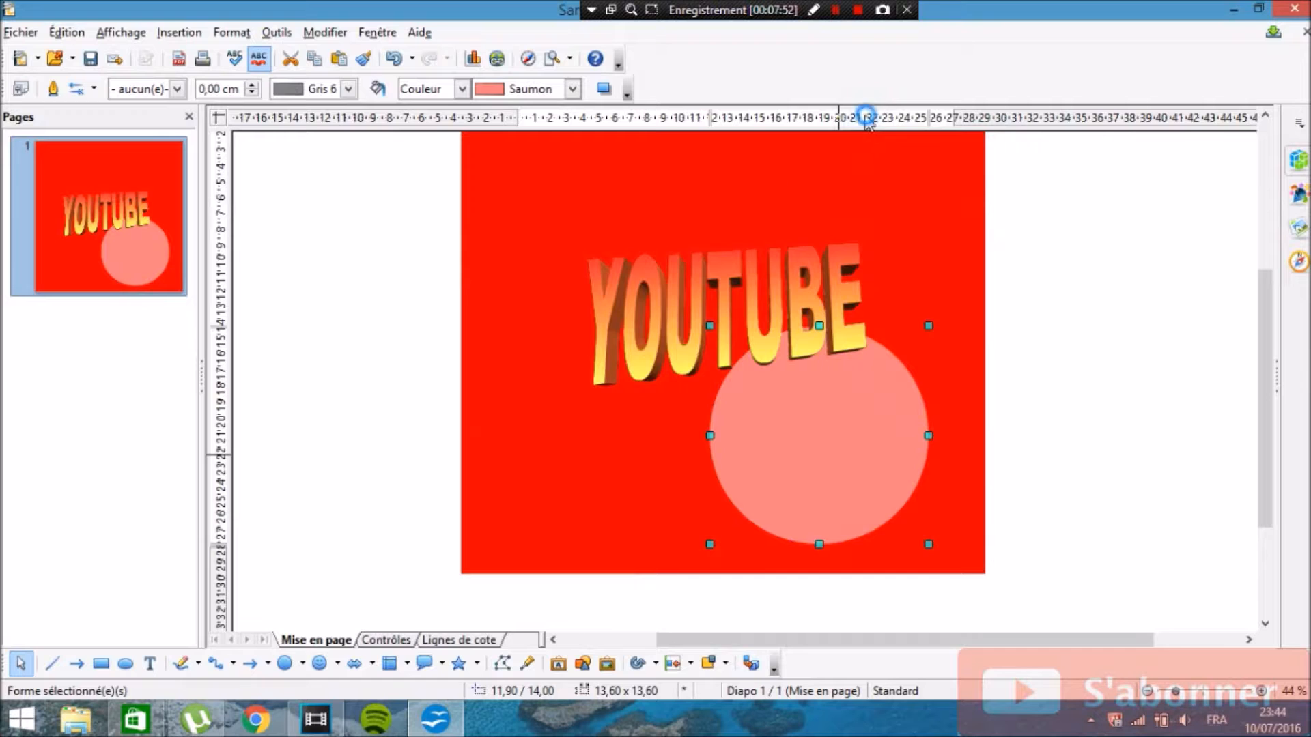
{"action": "scroll", "coordinate": [621, 304], "scroll_direction": "down", "scroll_amount": 2}
{"action": "scroll", "coordinate": [589, 262], "scroll_direction": "up", "scroll_amount": 1}
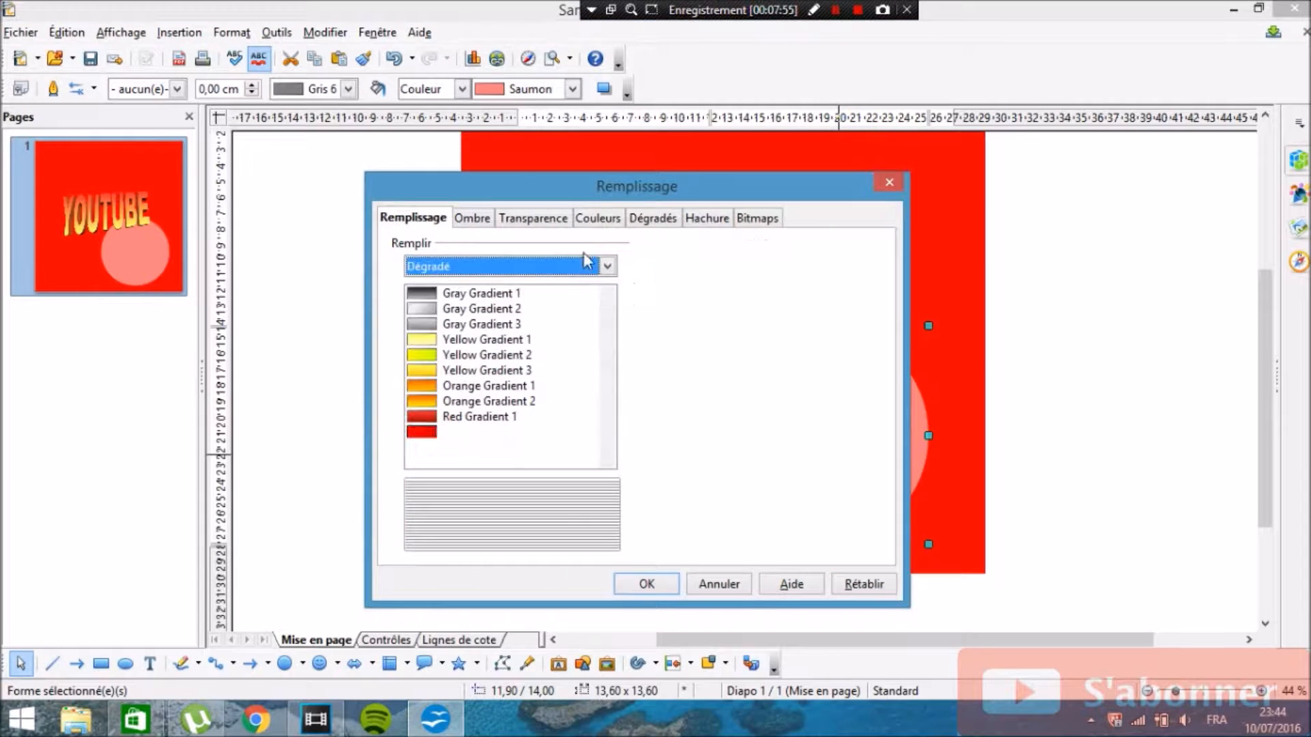
{"action": "left_click", "coordinate": [603, 266]}
{"action": "left_click", "coordinate": [588, 284]}
{"action": "left_click", "coordinate": [588, 267]}
{"action": "left_click", "coordinate": [585, 301]}
{"action": "left_click", "coordinate": [607, 267]}
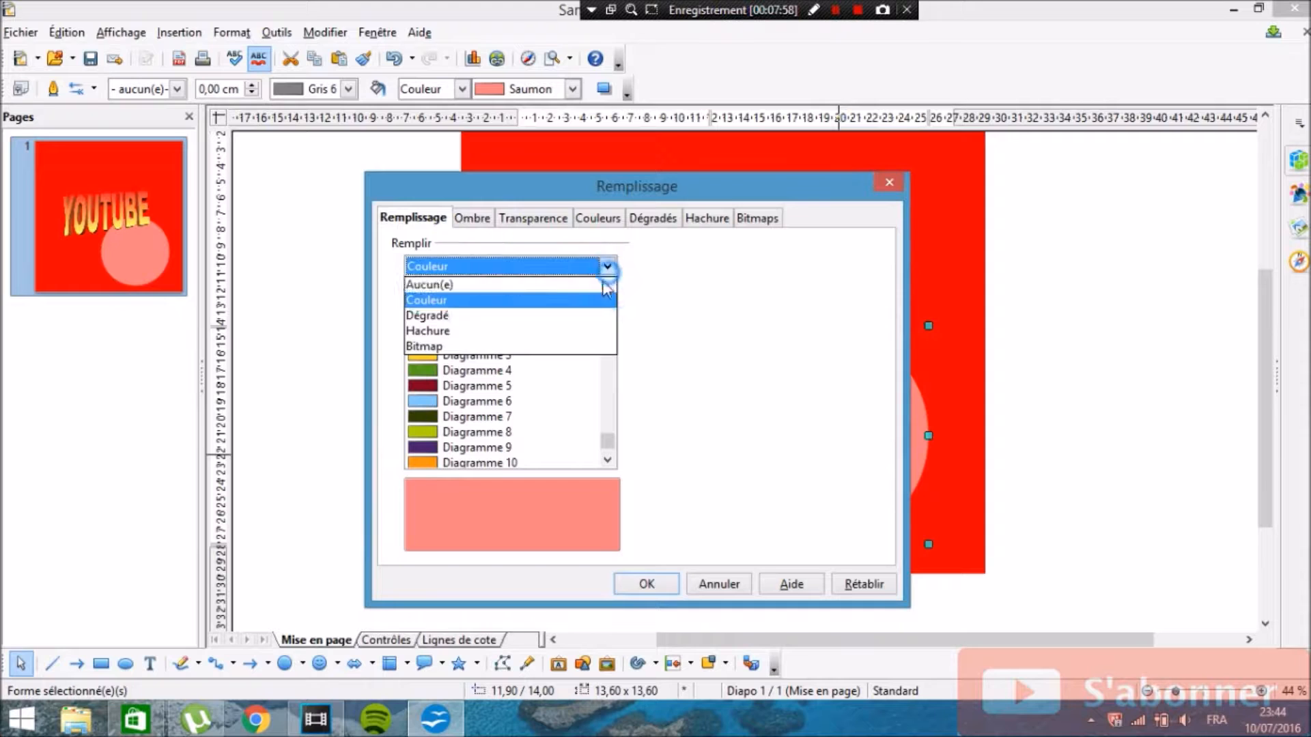
{"action": "left_click", "coordinate": [587, 316]}
{"action": "scroll", "coordinate": [431, 413], "scroll_direction": "down", "scroll_amount": 1}
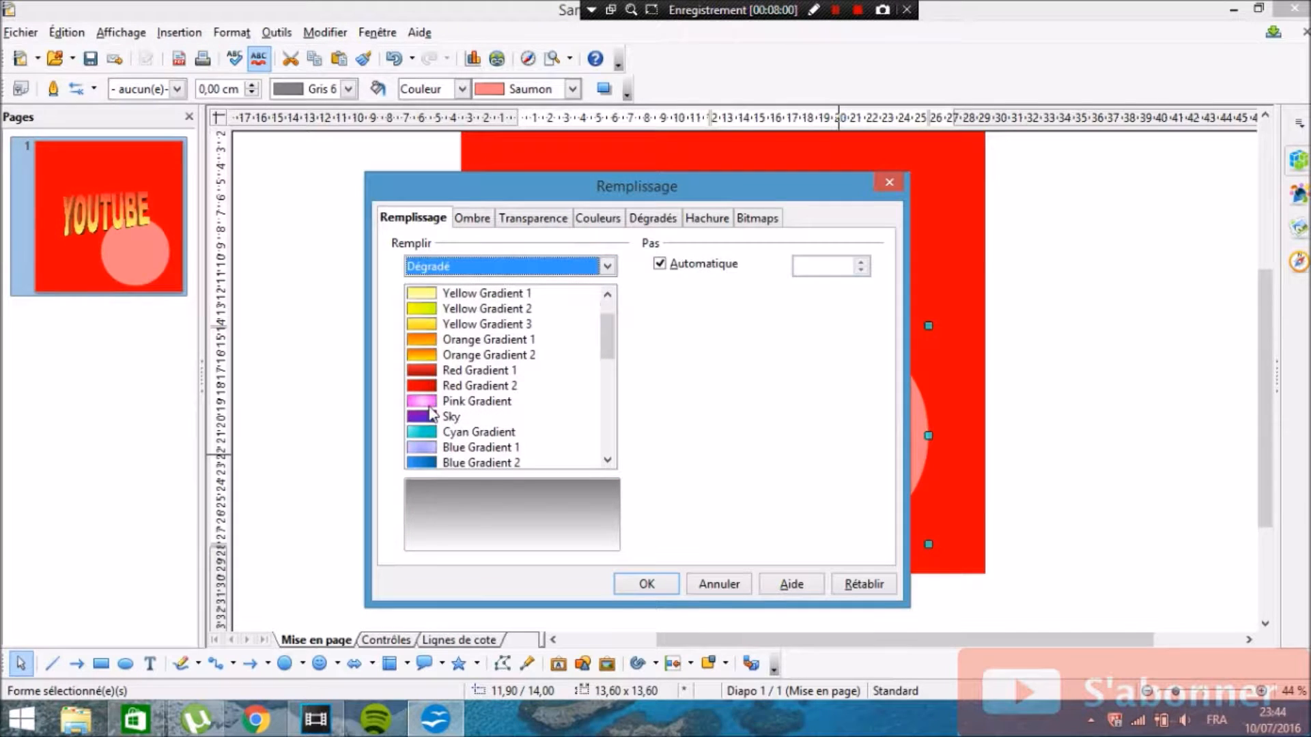
{"action": "left_click", "coordinate": [464, 355]}
{"action": "left_click", "coordinate": [655, 584]}
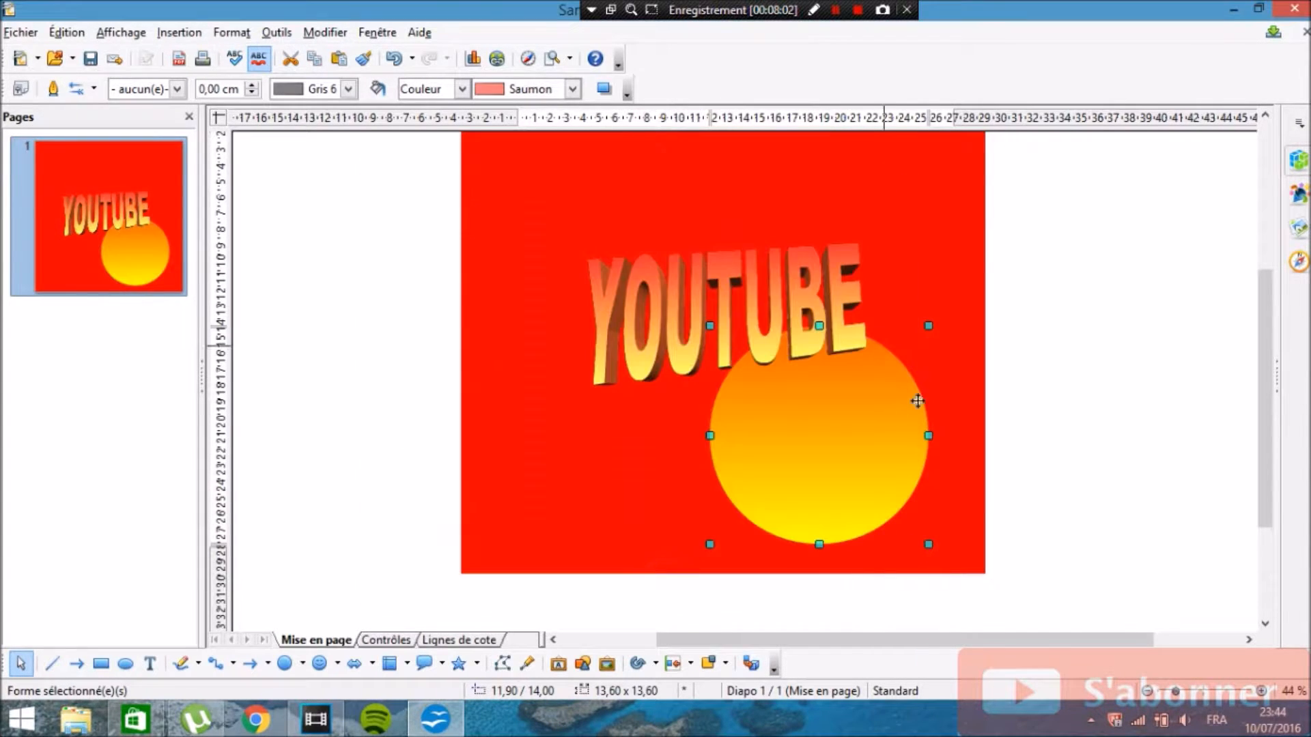
Step: Give the orange gradient circle a continuous outline and deselect it
{"action": "scroll", "coordinate": [336, 288], "scroll_direction": "up", "scroll_amount": 1}
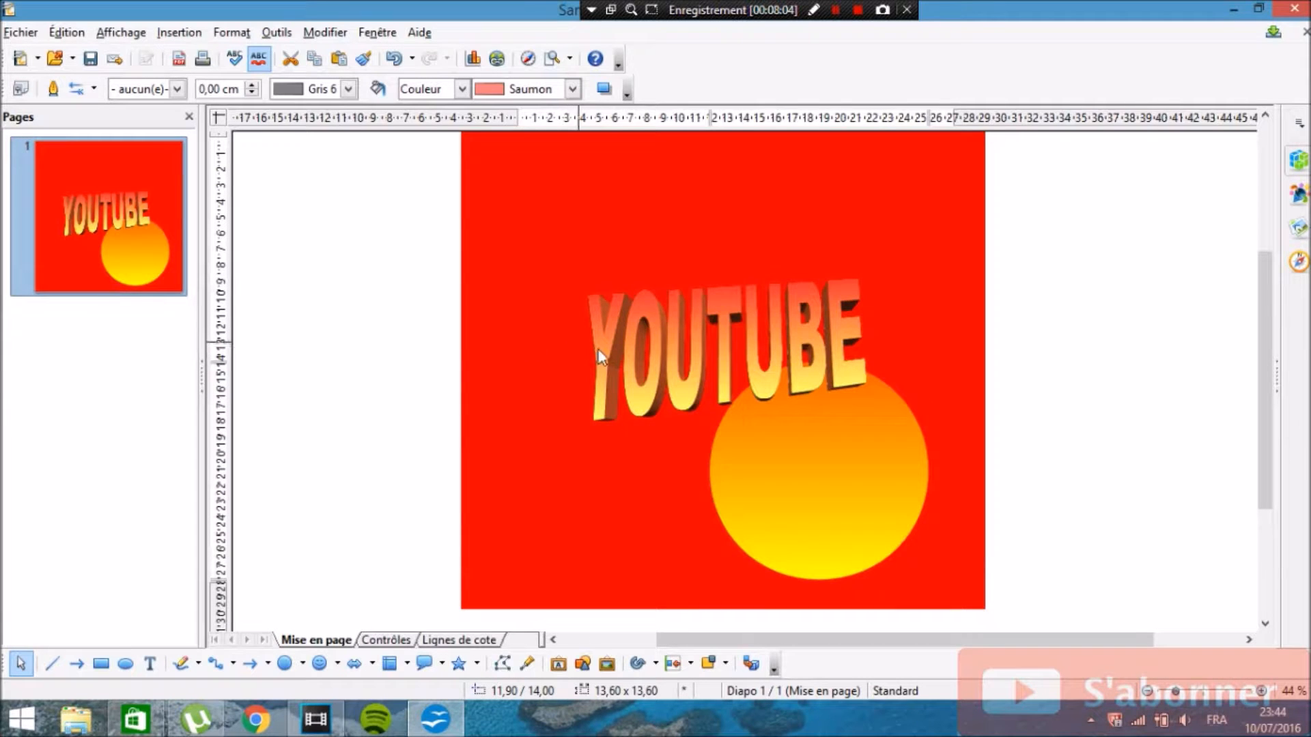
{"action": "left_click", "coordinate": [833, 474]}
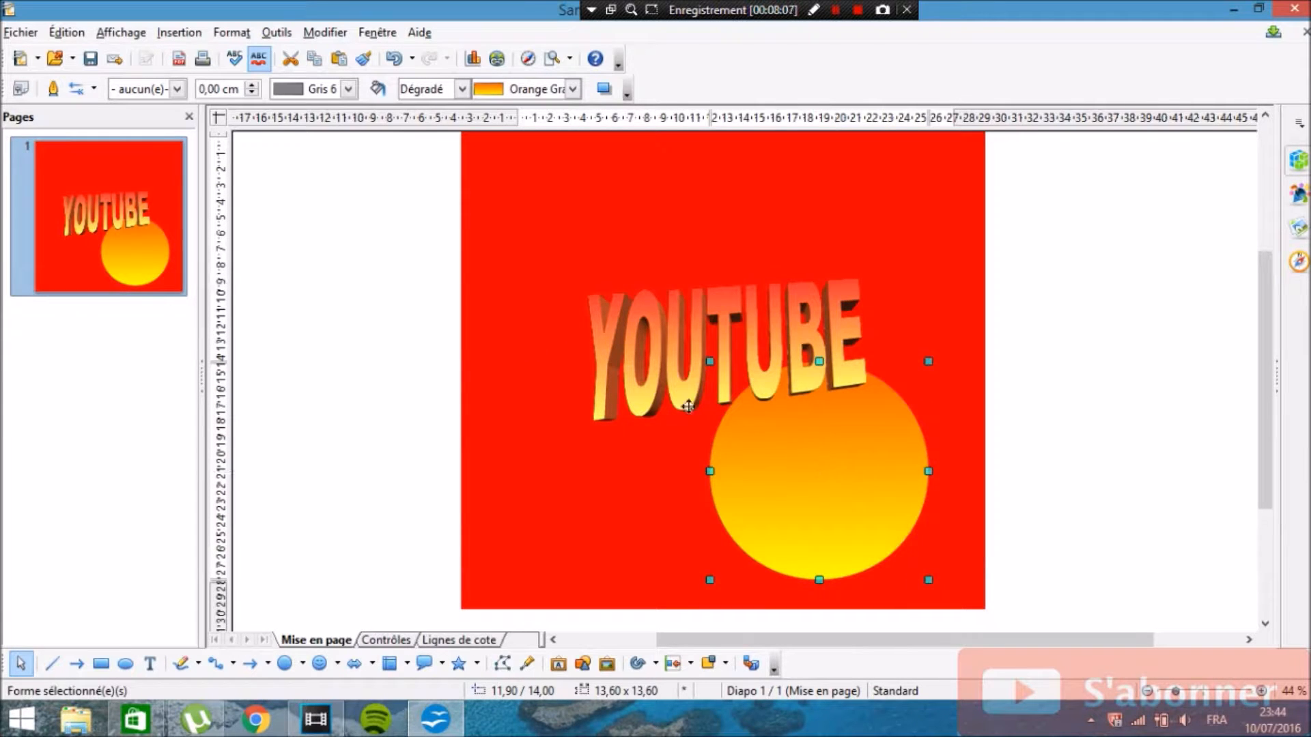
{"action": "left_click", "coordinate": [179, 89]}
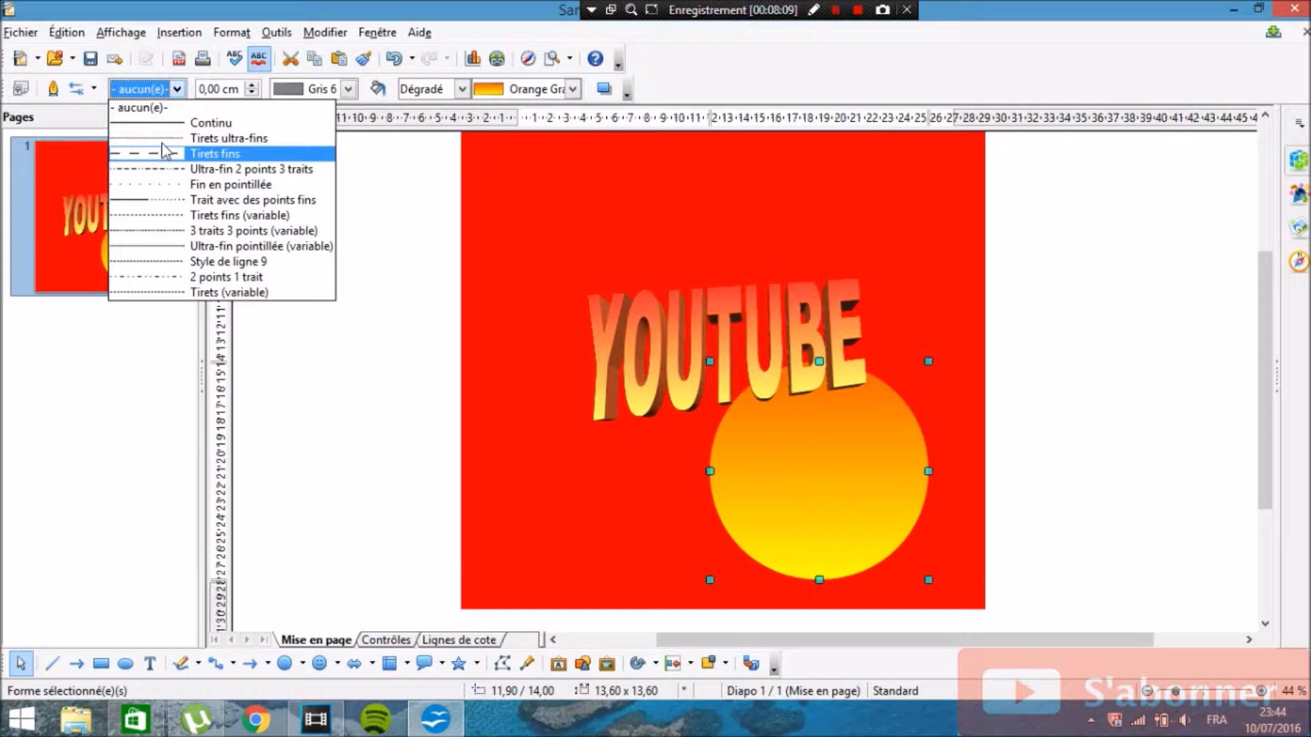
{"action": "left_click", "coordinate": [157, 123]}
{"action": "left_click", "coordinate": [256, 185]}
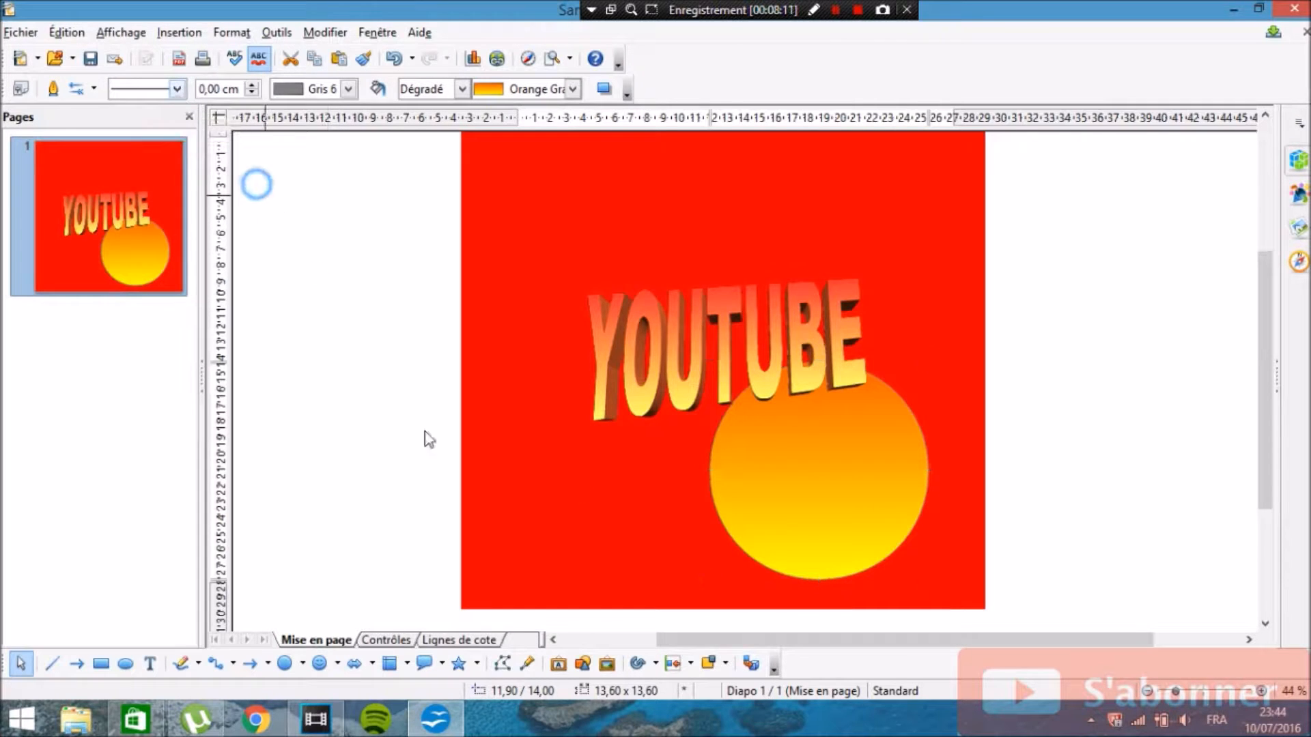
Step: Fill the YOUTUBE text with the gradient Linéaire jaune/marron and deselect it
{"action": "left_click", "coordinate": [568, 361]}
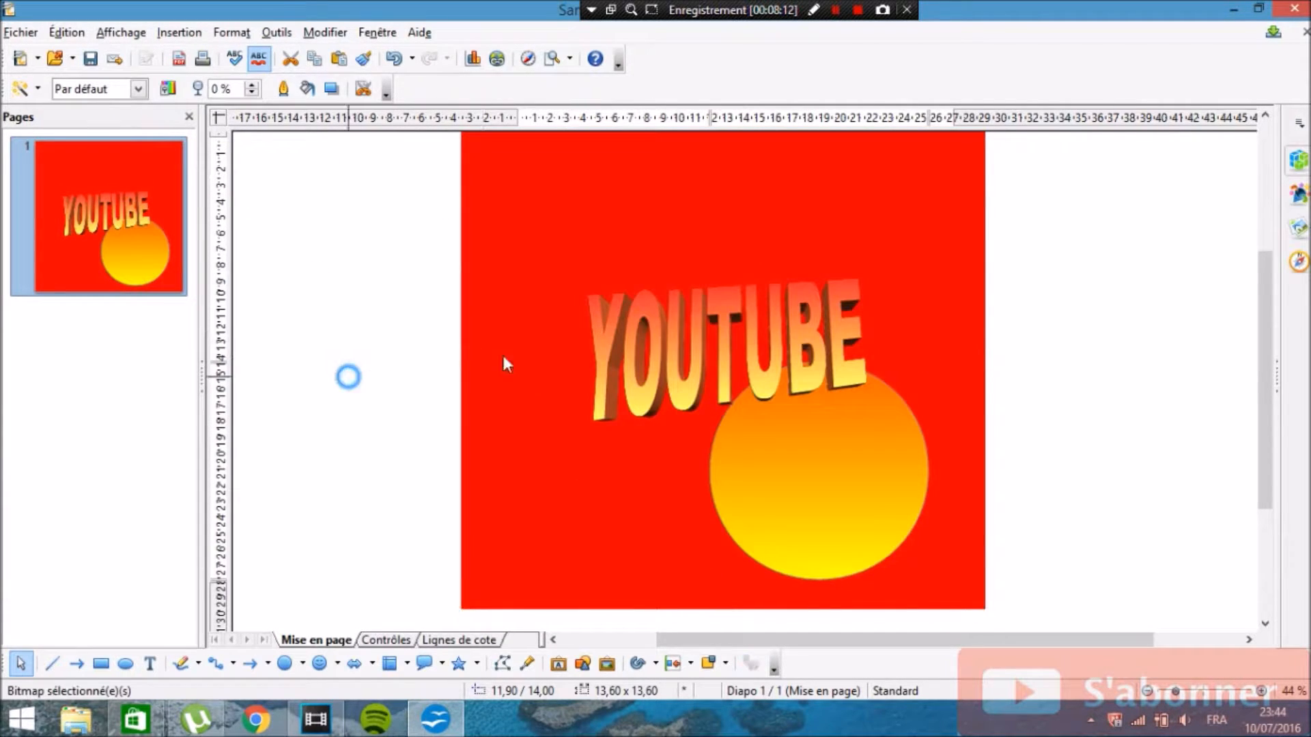
{"action": "left_click", "coordinate": [660, 331]}
{"action": "right_click", "coordinate": [661, 333]}
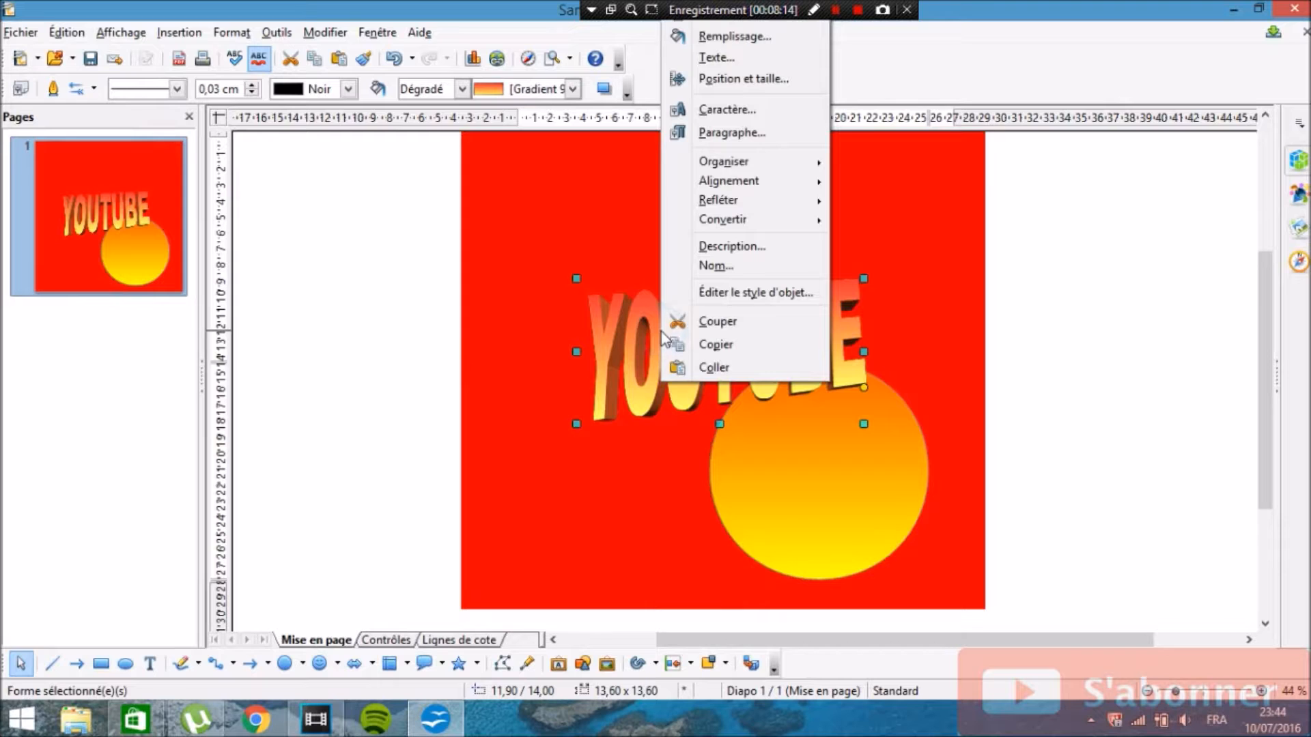
{"action": "left_click", "coordinate": [768, 37]}
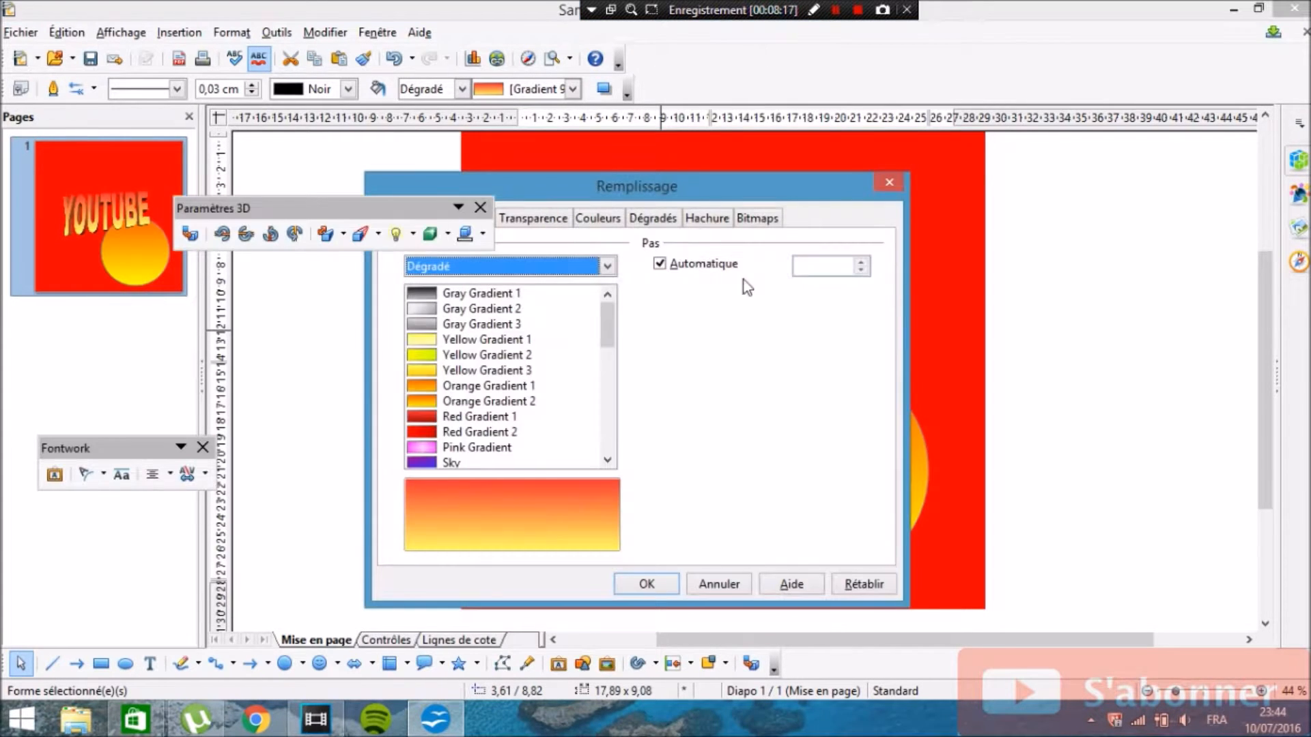
{"action": "scroll", "coordinate": [585, 342], "scroll_direction": "down", "scroll_amount": 8}
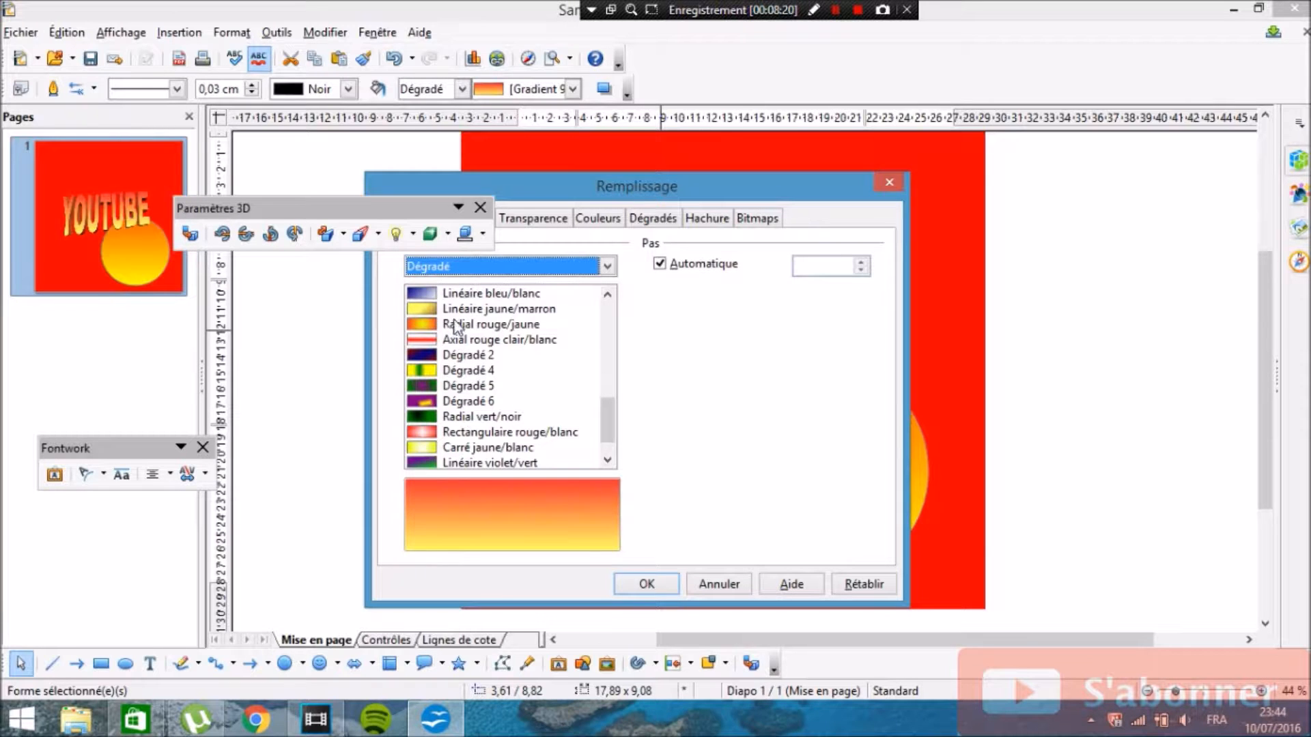
{"action": "left_click", "coordinate": [456, 325]}
{"action": "left_click", "coordinate": [447, 308]}
{"action": "left_click", "coordinate": [654, 585]}
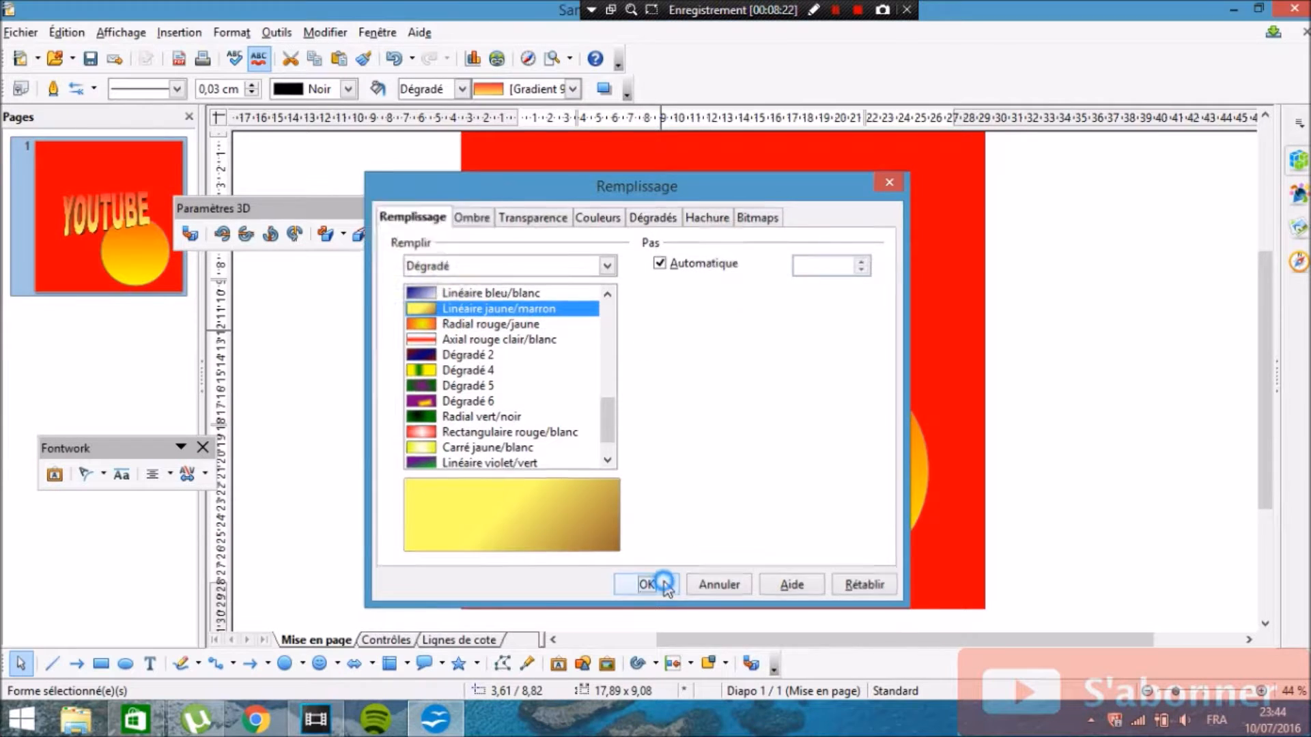
{"action": "left_click", "coordinate": [376, 511]}
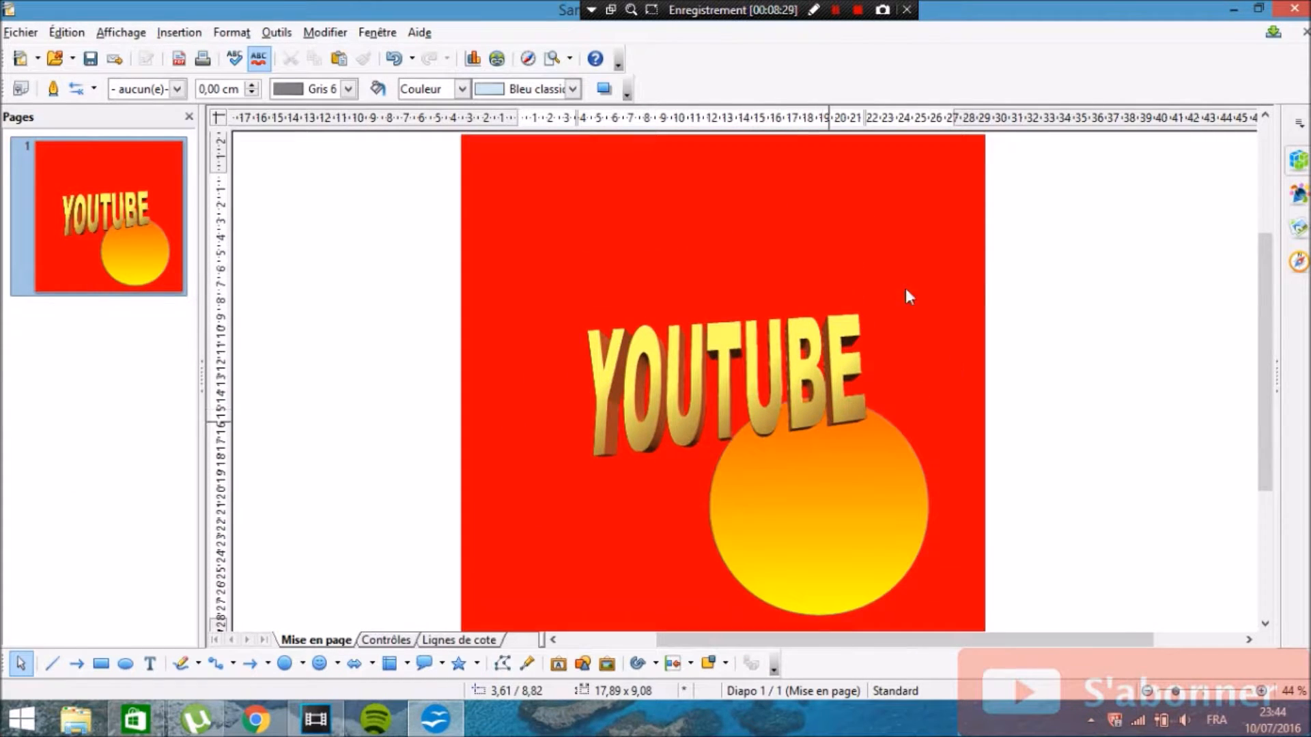
Step: Draw a second circle over the first letters of YOUTUBE and move it toward the upper-left corner of the background
{"action": "left_click", "coordinate": [304, 669]}
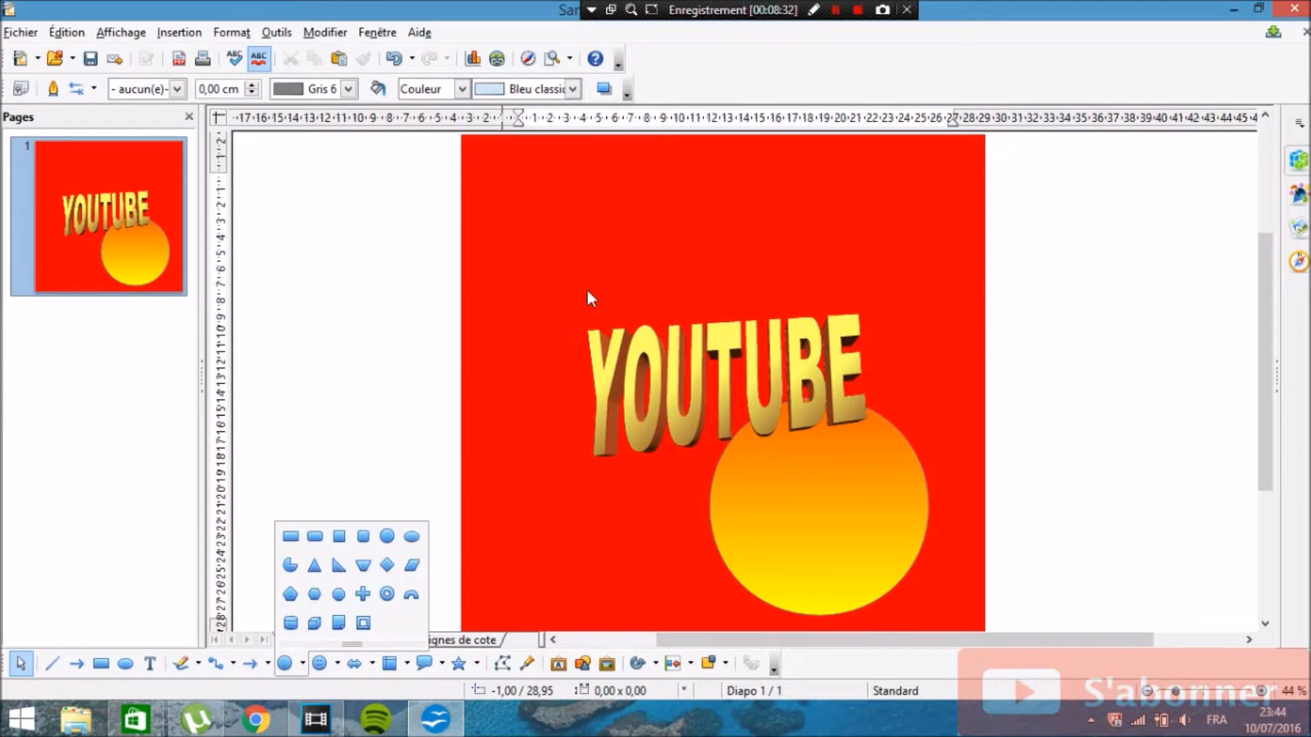
{"action": "left_click", "coordinate": [292, 665]}
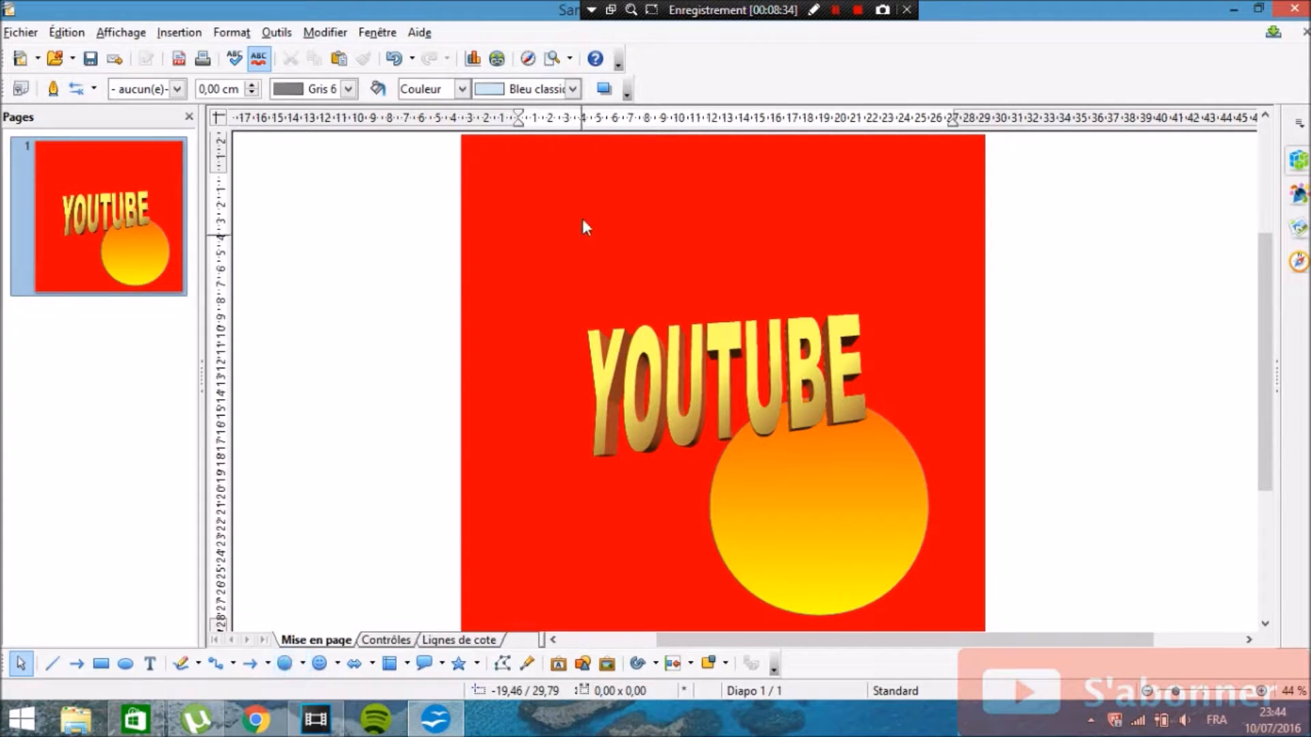
{"action": "mouse_move", "coordinate": [567, 203]}
{"action": "left_mouse_down"}
{"action": "mouse_move", "coordinate": [597, 240]}
{"action": "mouse_move", "coordinate": [565, 195]}
{"action": "left_mouse_up"}
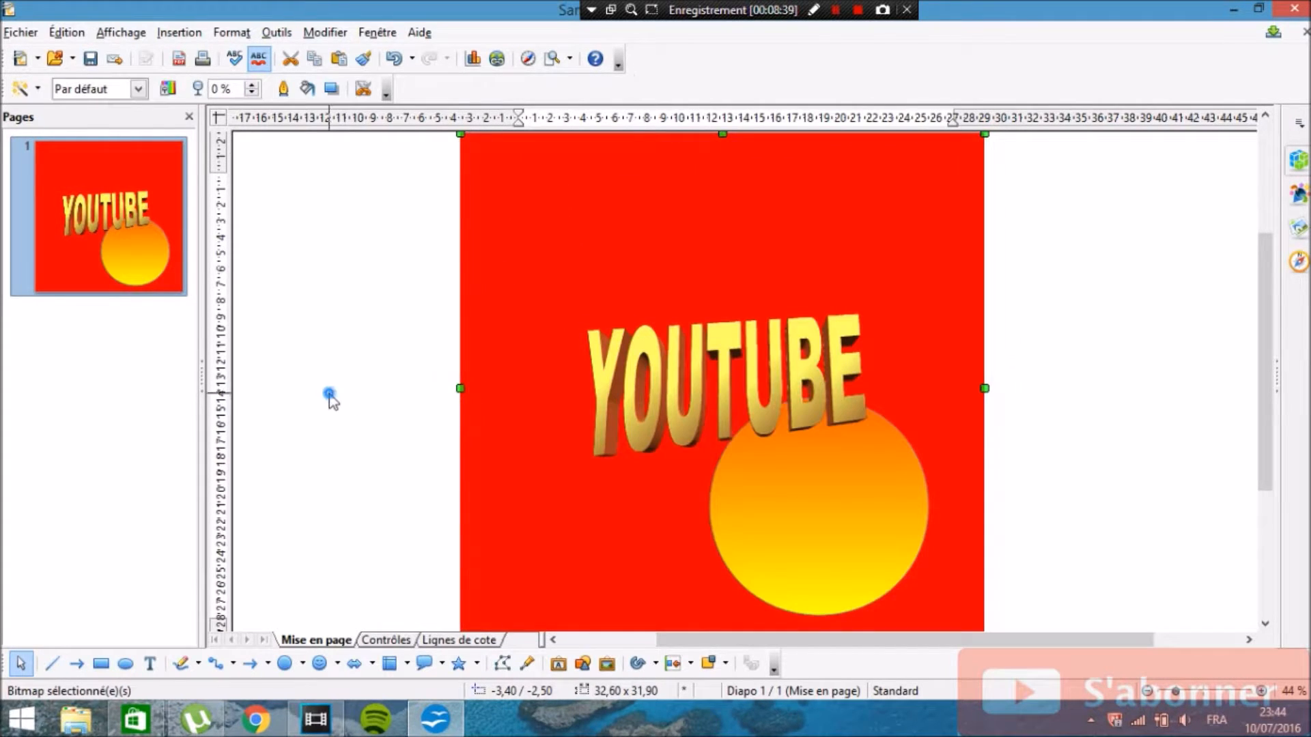
{"action": "left_click", "coordinate": [286, 668]}
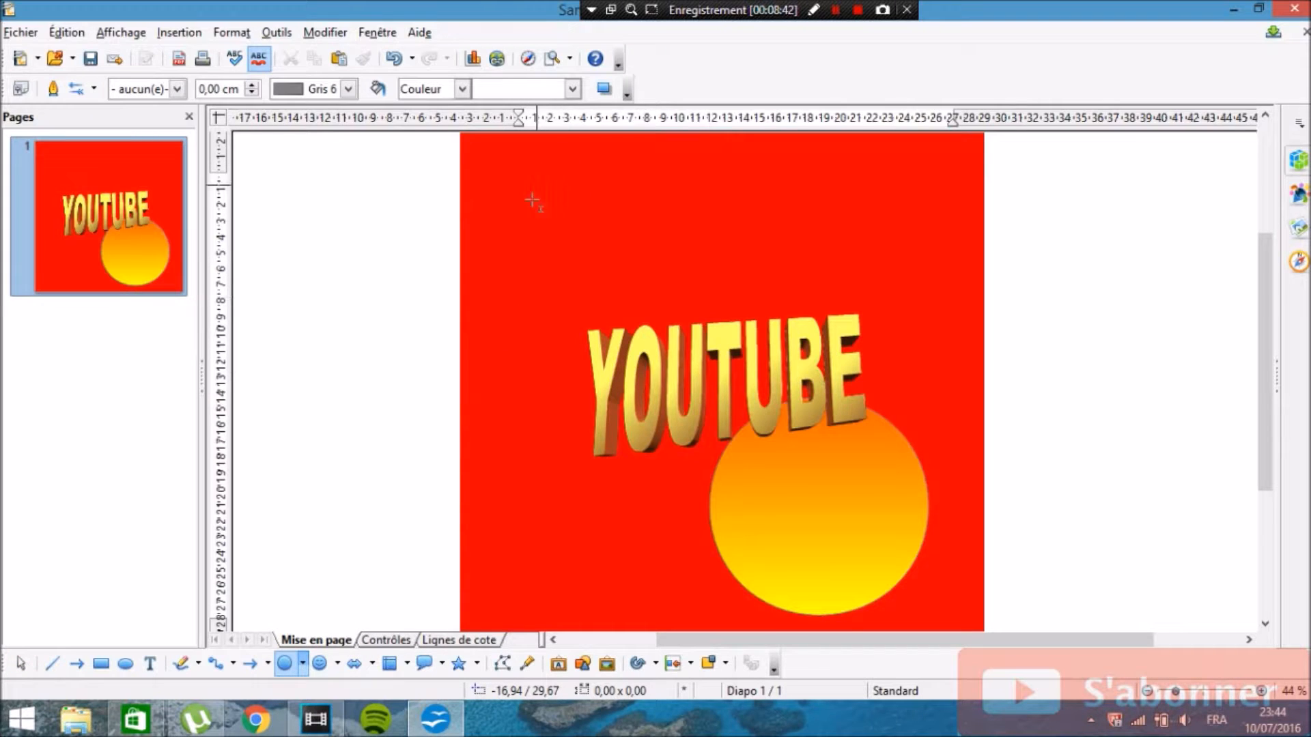
{"action": "left_click_drag", "start_coordinate": [566, 260], "coordinate": [752, 445]}
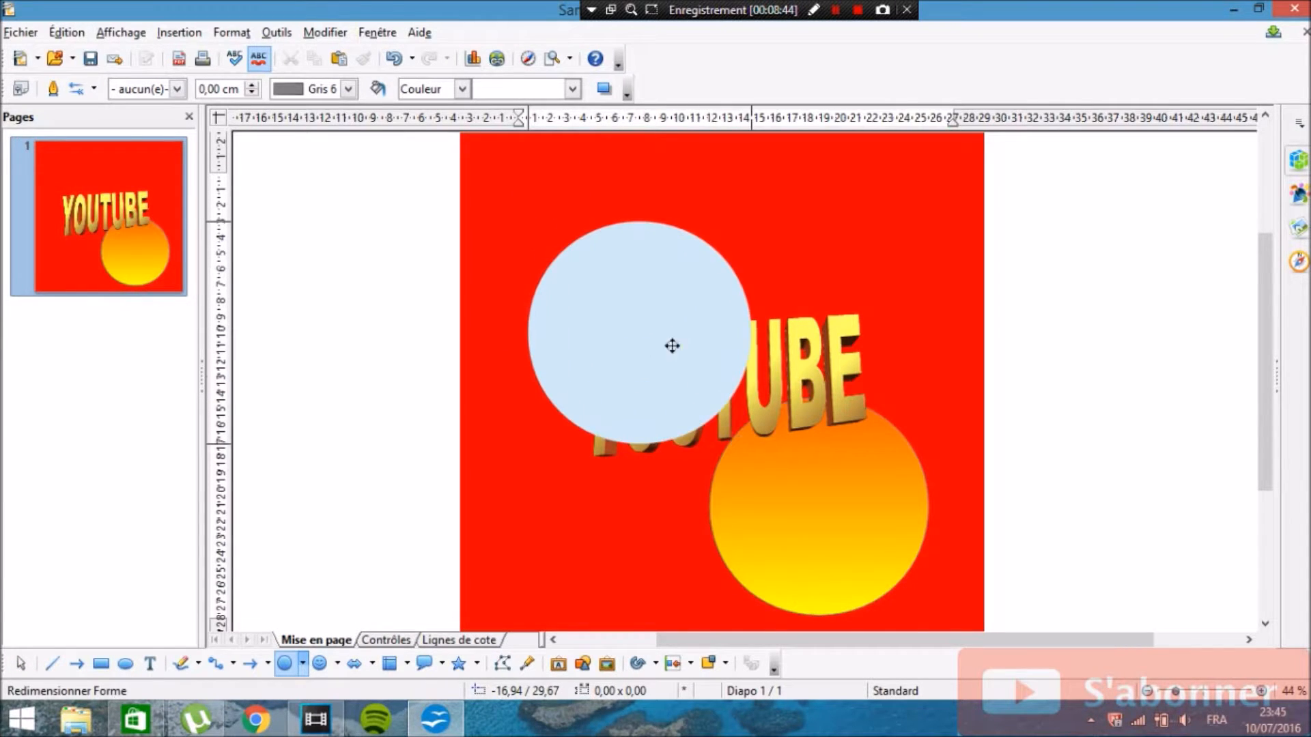
{"action": "left_click_drag", "start_coordinate": [652, 323], "coordinate": [630, 274]}
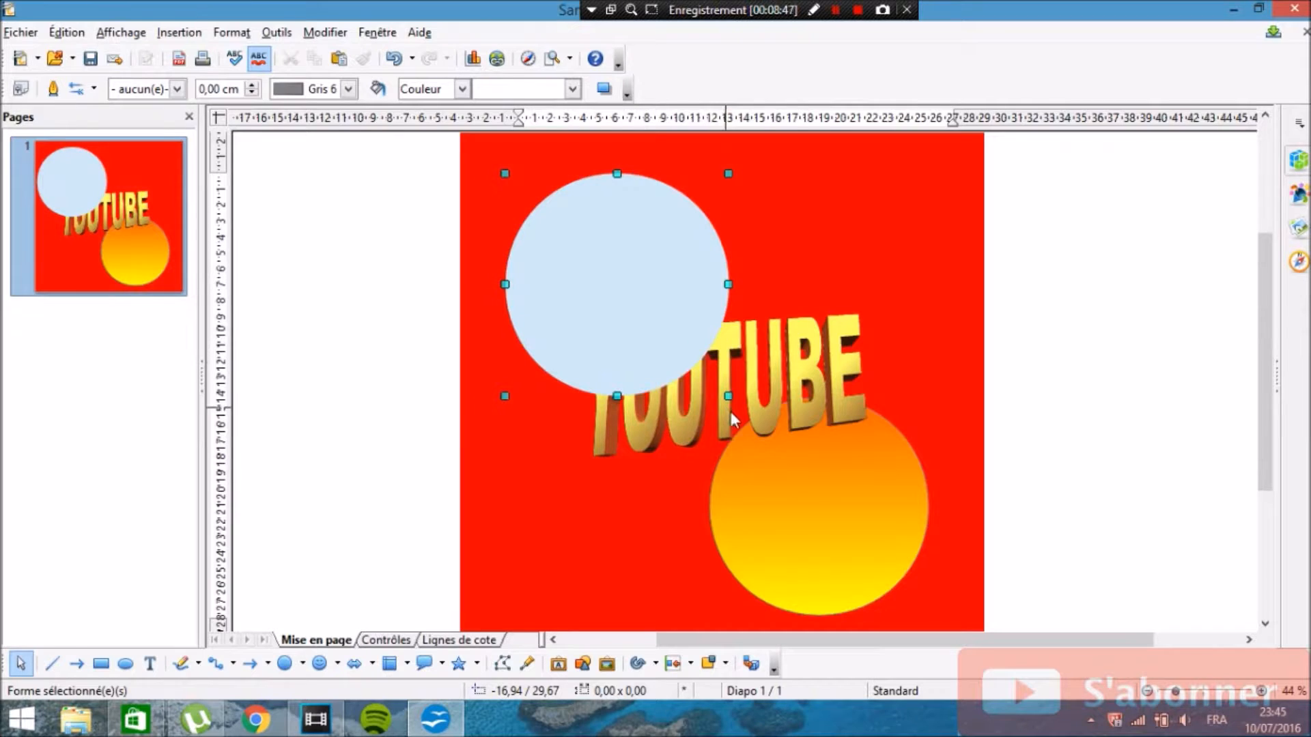
Step: Shrink the upper-left circle to about 8.8 × 8.7 cm and nudge the red background slightly left
{"action": "left_click_drag", "start_coordinate": [729, 396], "coordinate": [672, 311]}
{"action": "left_click_drag", "start_coordinate": [672, 241], "coordinate": [647, 243]}
{"action": "left_click_drag", "start_coordinate": [911, 407], "coordinate": [899, 362]}
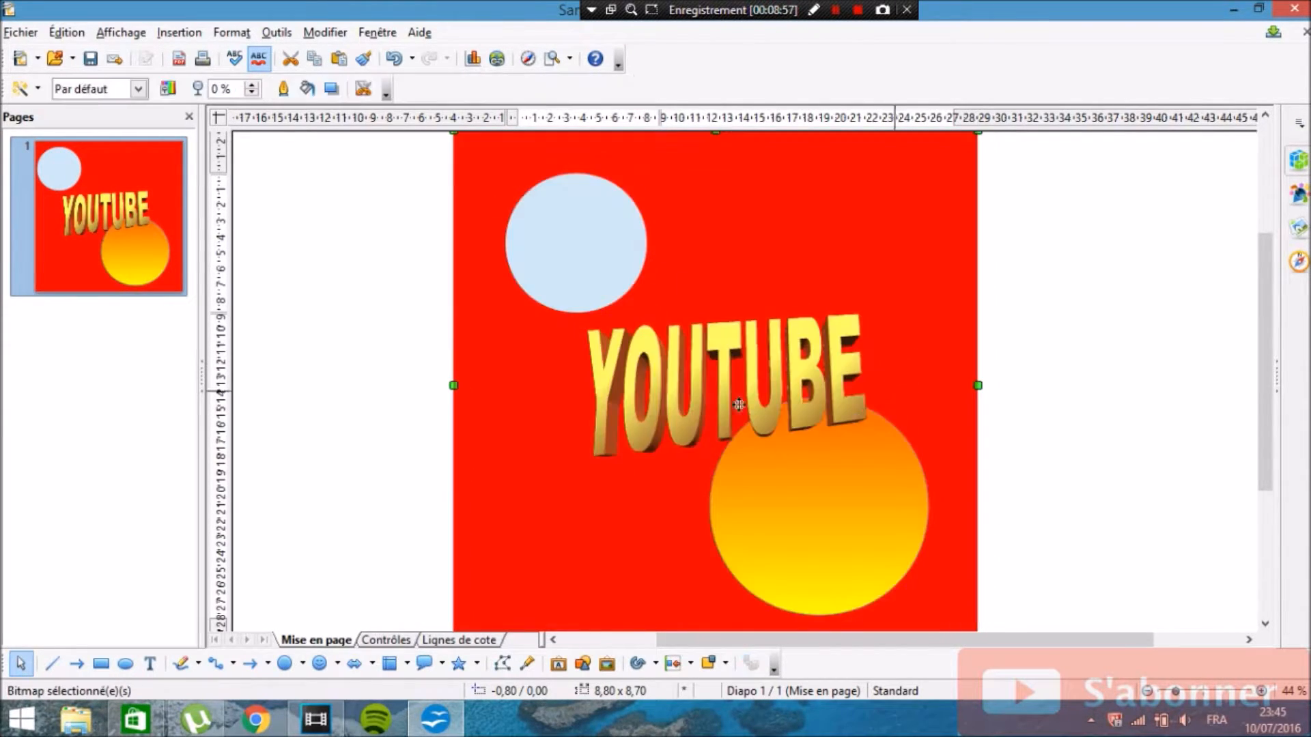
{"action": "left_click", "coordinate": [287, 399]}
{"action": "left_click", "coordinate": [562, 231]}
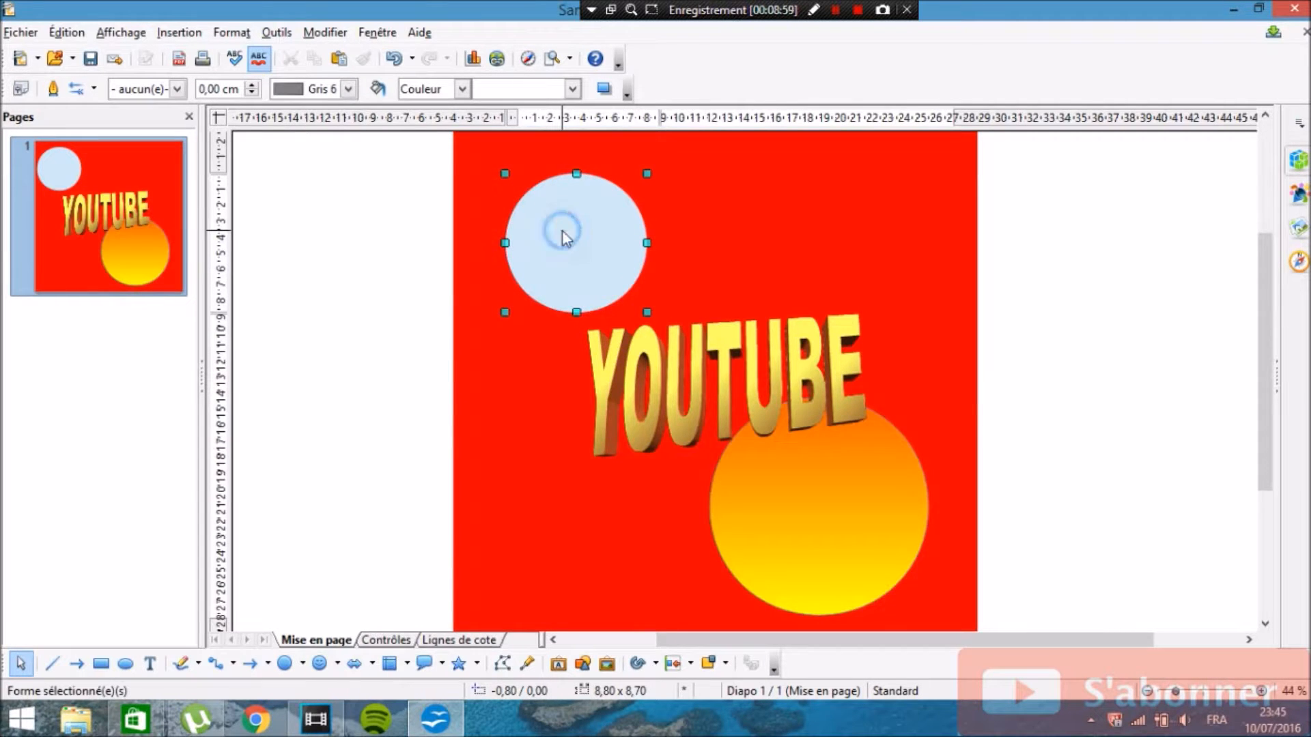
{"action": "right_click", "coordinate": [566, 236]}
{"action": "left_click", "coordinate": [623, 286]}
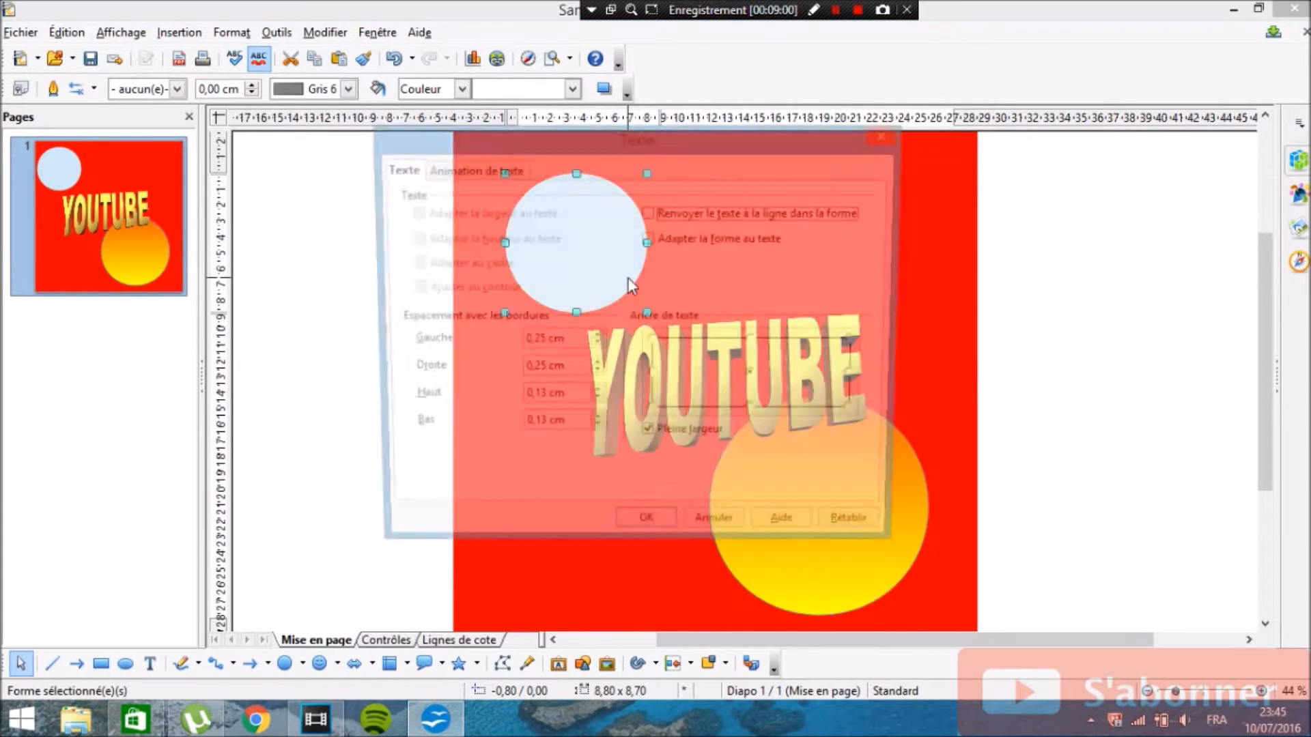
{"action": "left_click", "coordinate": [881, 137]}
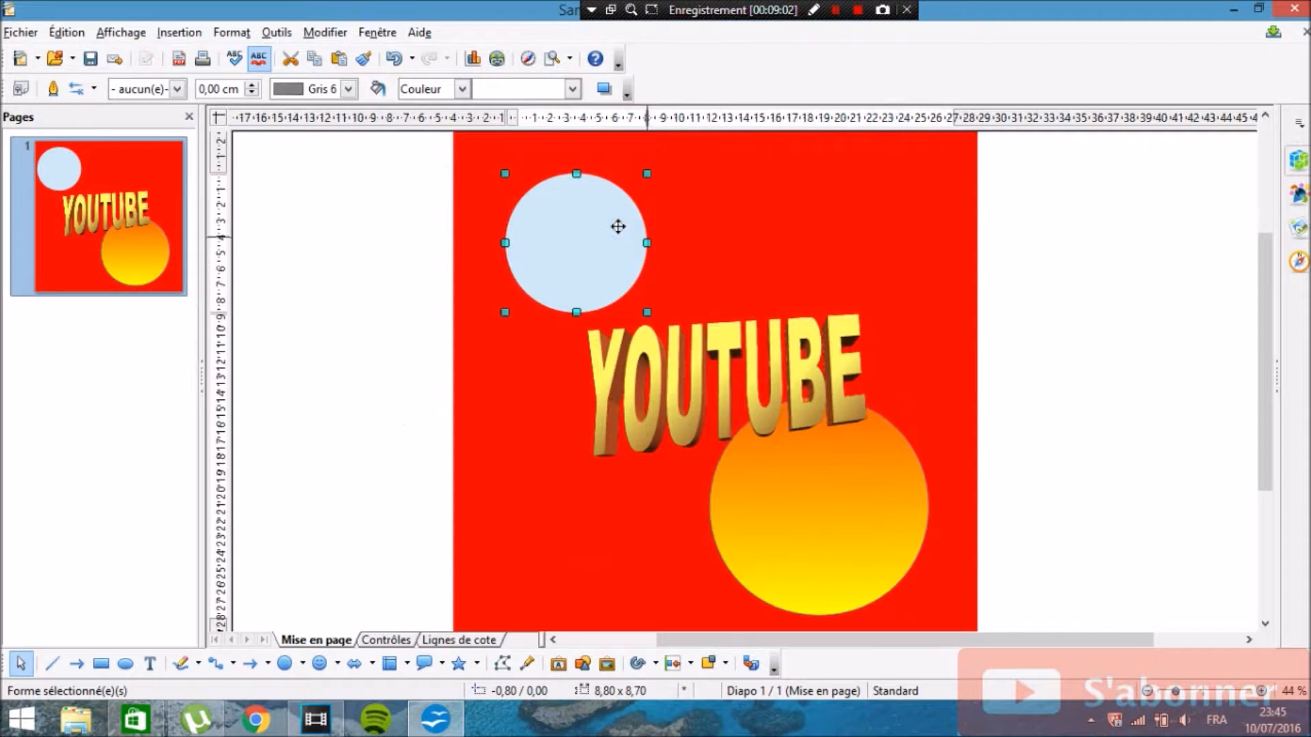
Step: Fill the upper-left circle with the gradient Cyan Gradient and deselect it
{"action": "right_click", "coordinate": [624, 229]}
{"action": "left_click", "coordinate": [652, 263]}
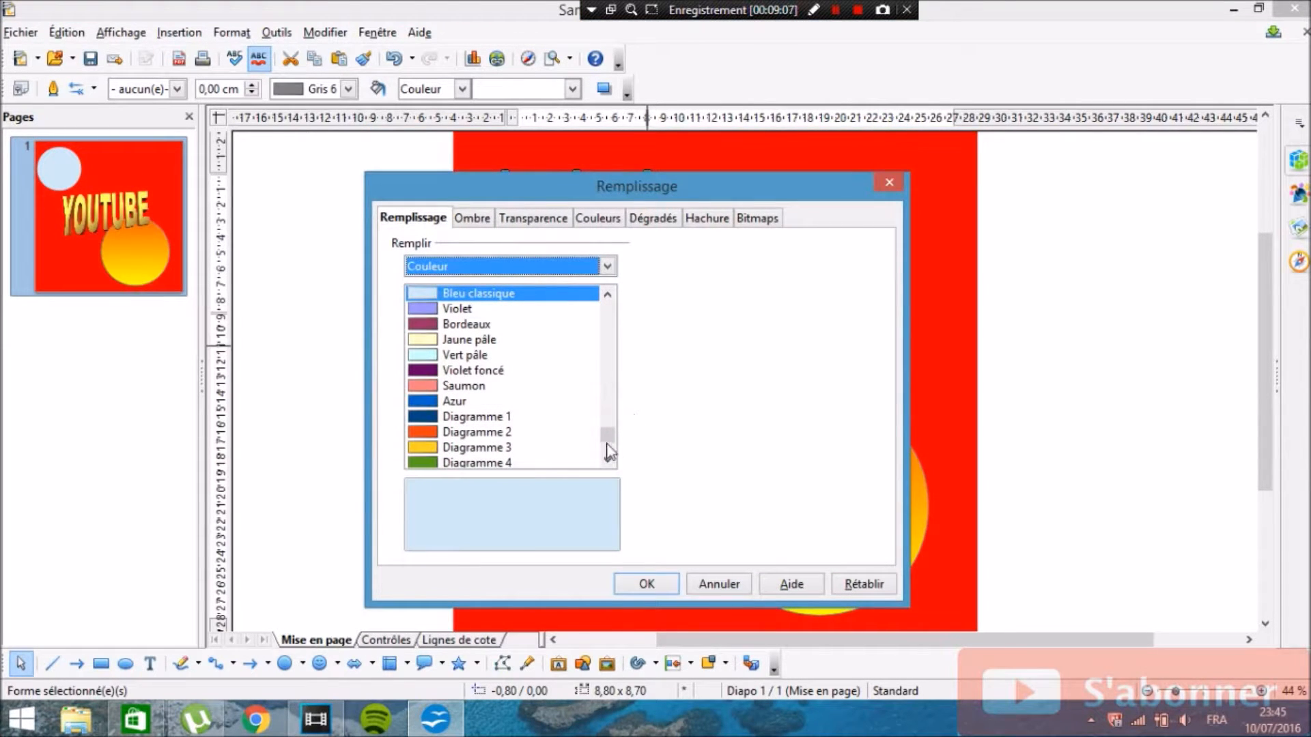
{"action": "left_click_drag", "start_coordinate": [609, 449], "coordinate": [613, 462]}
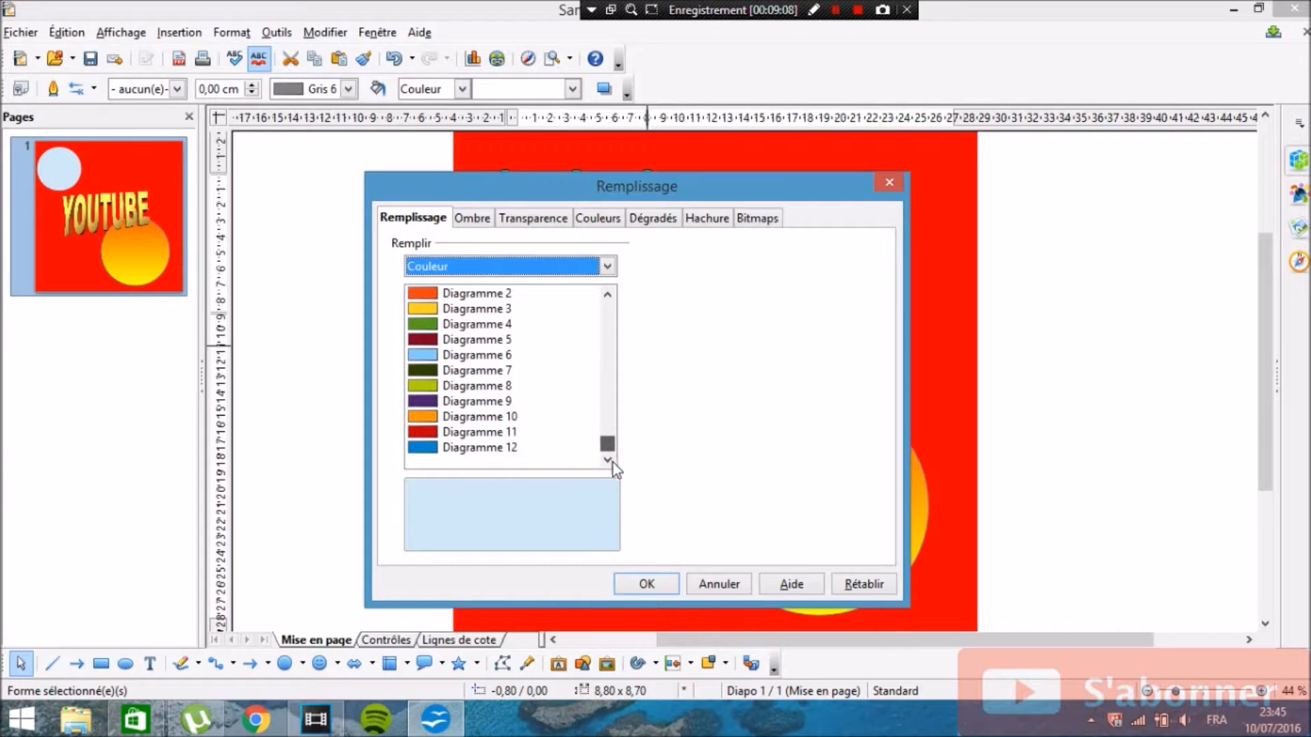
{"action": "left_click", "coordinate": [607, 266]}
{"action": "left_click", "coordinate": [482, 314]}
{"action": "scroll", "coordinate": [514, 386], "scroll_direction": "down", "scroll_amount": 2}
{"action": "scroll", "coordinate": [514, 386], "scroll_direction": "down", "scroll_amount": 3}
{"action": "key", "text": "Down"}
{"action": "key", "text": "Down"}
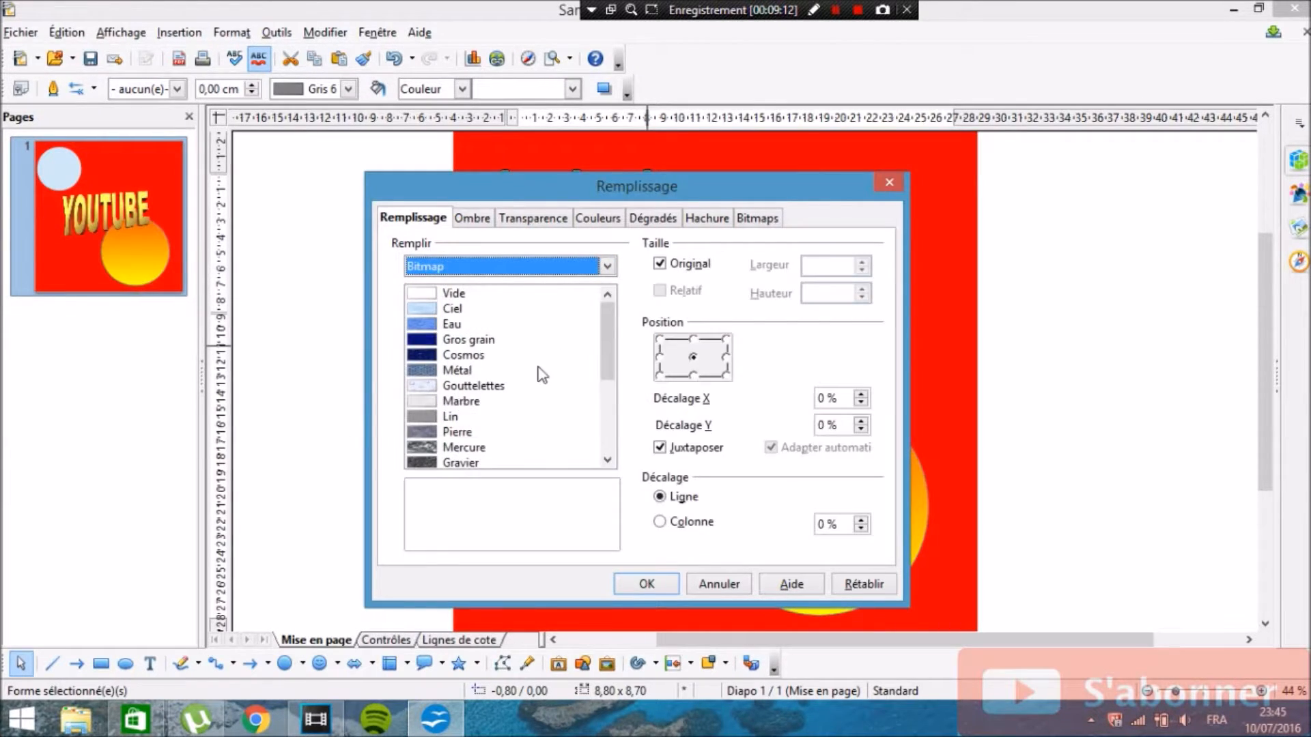
{"action": "left_click", "coordinate": [607, 265]}
{"action": "left_click", "coordinate": [478, 313]}
{"action": "left_click_drag", "start_coordinate": [610, 437], "coordinate": [572, 371]}
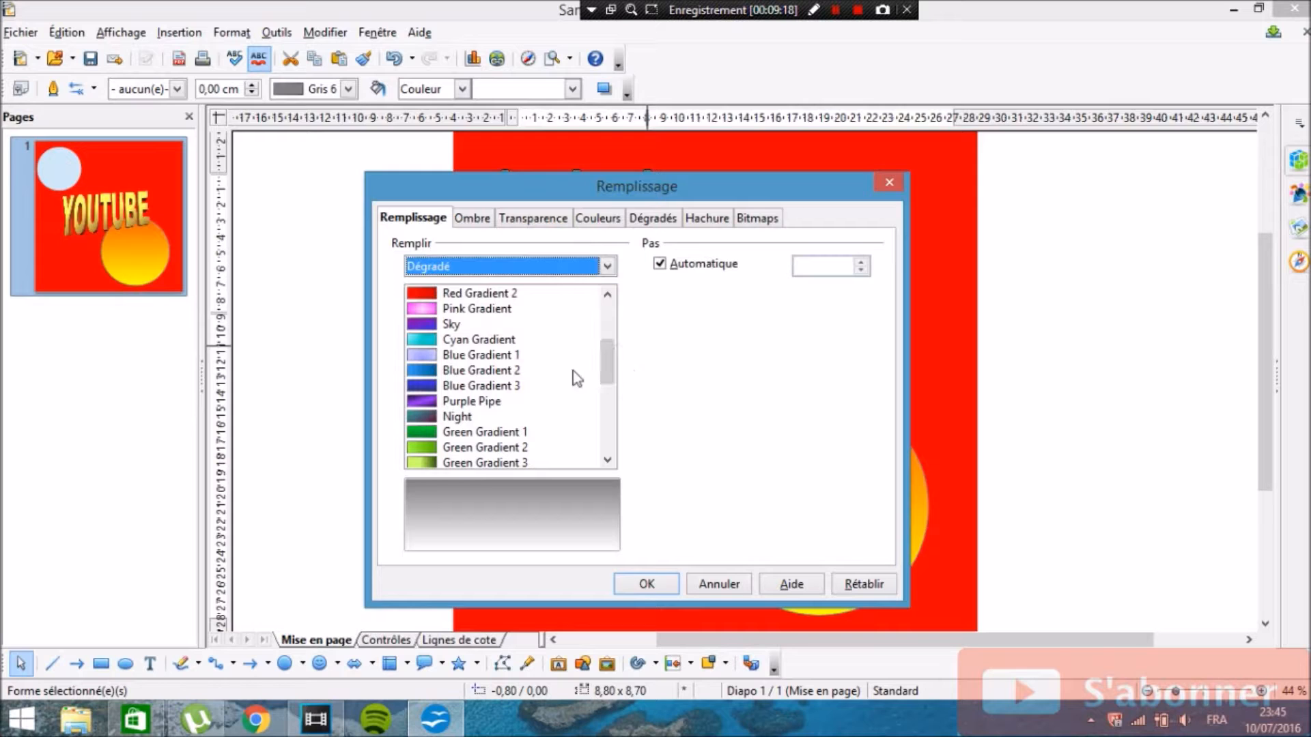
{"action": "left_click", "coordinate": [455, 340]}
{"action": "left_click", "coordinate": [646, 583]}
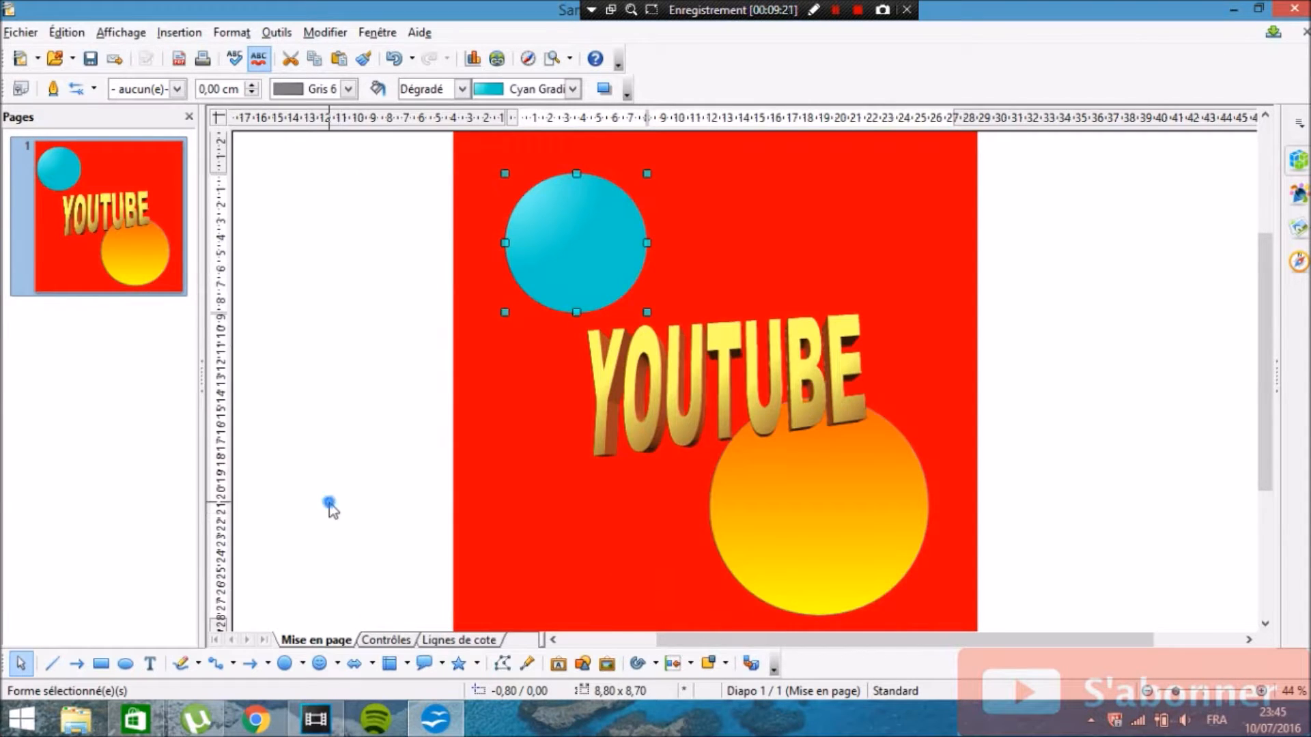
{"action": "left_click", "coordinate": [330, 505]}
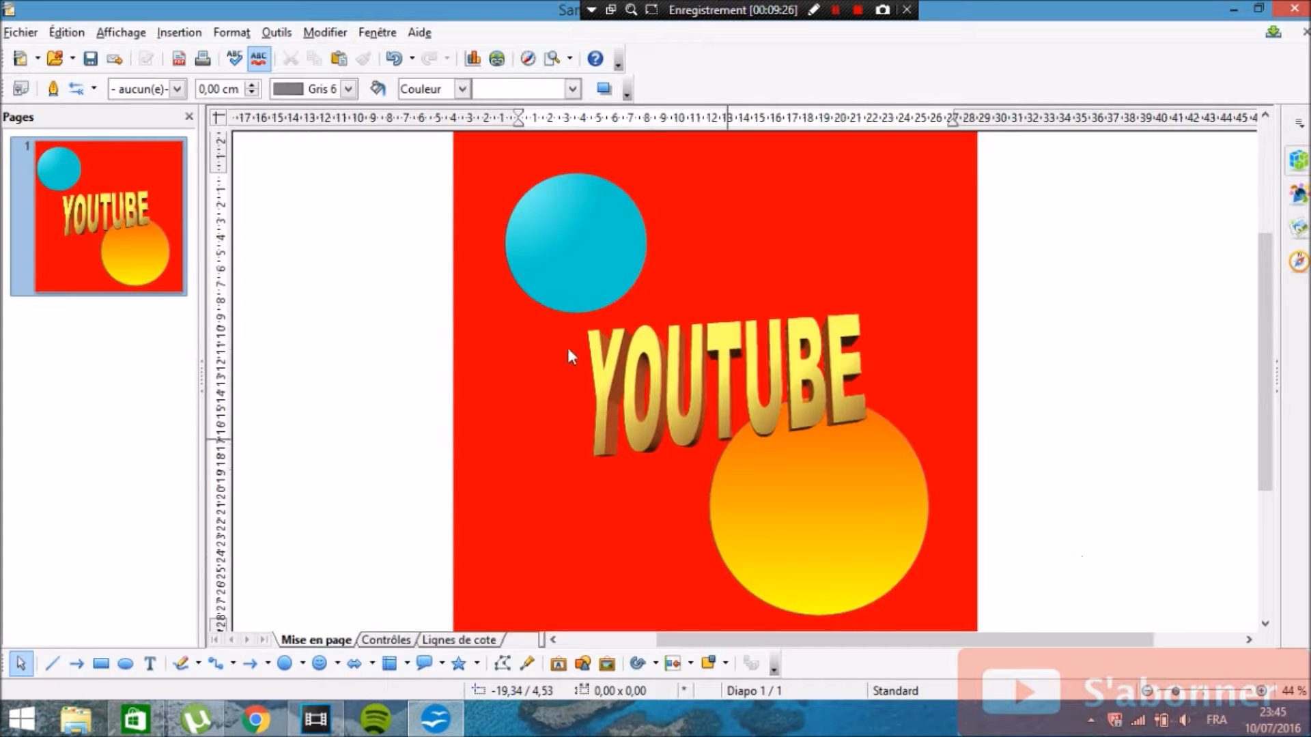
{"action": "mouse_move", "coordinate": [1265, 295]}
{"action": "left_mouse_down"}
{"action": "mouse_move", "coordinate": [1259, 269]}
{"action": "mouse_move", "coordinate": [1261, 315]}
{"action": "left_mouse_up"}
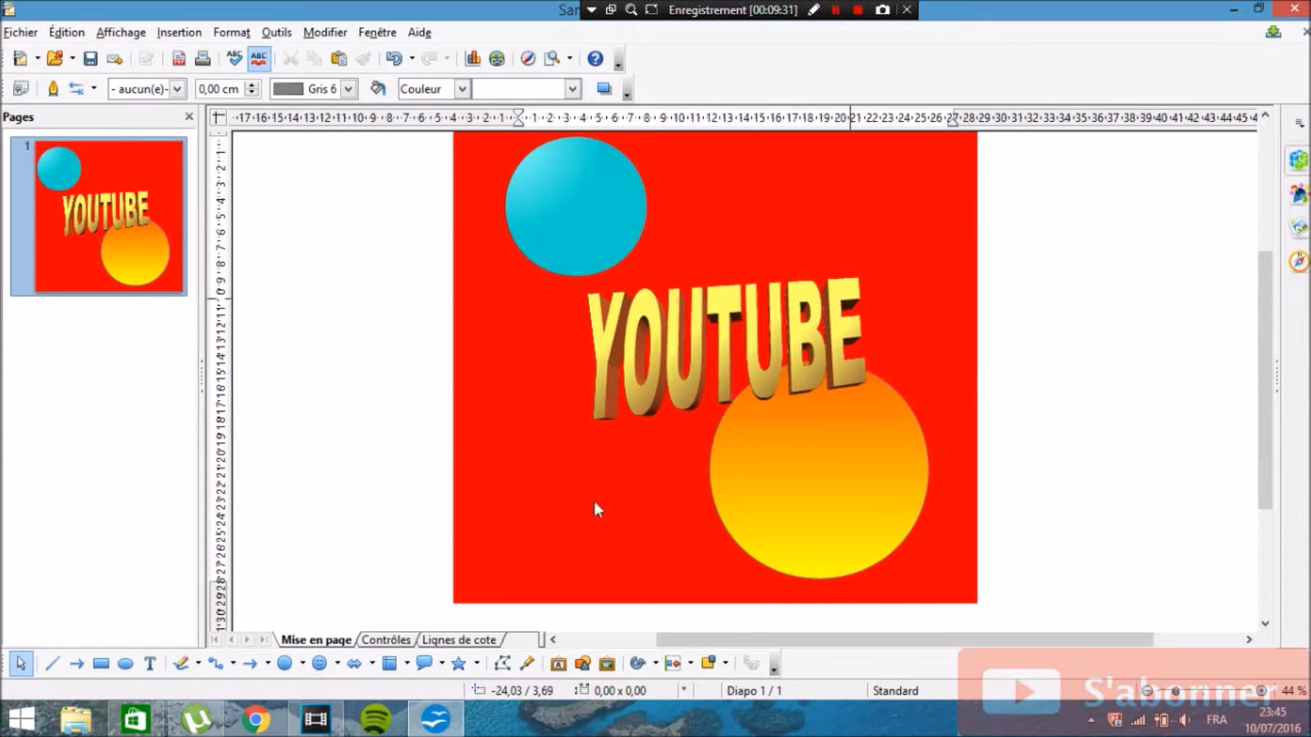
{"action": "left_click", "coordinate": [233, 663]}
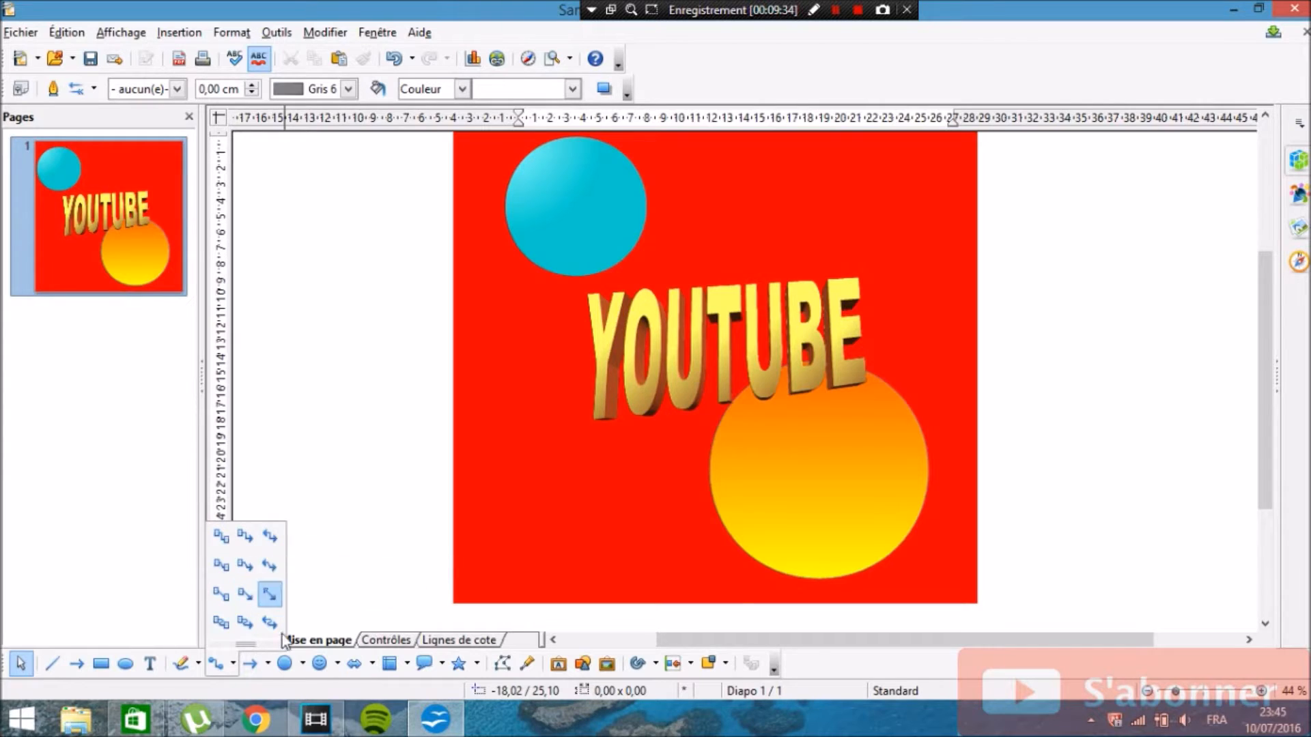
{"action": "left_click", "coordinate": [298, 664]}
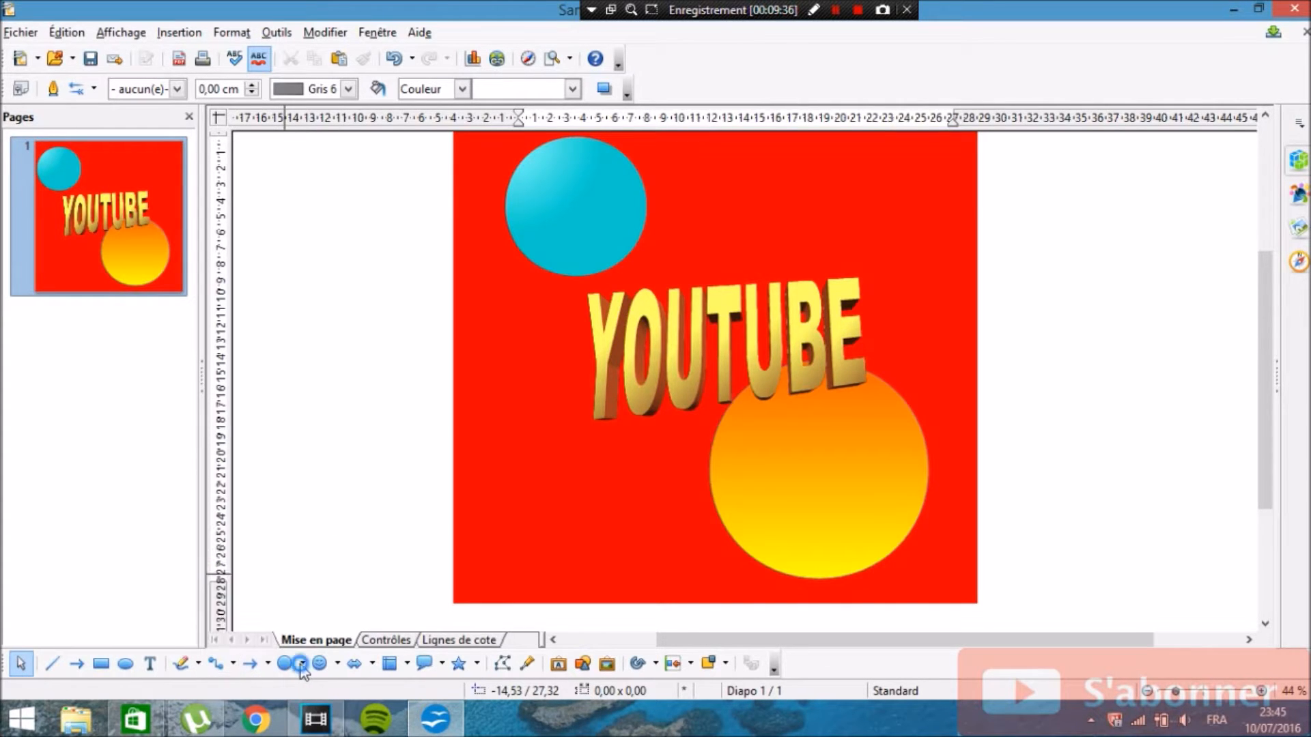
{"action": "left_click", "coordinate": [301, 664]}
{"action": "left_click", "coordinate": [337, 663]}
{"action": "left_click", "coordinate": [338, 664]}
{"action": "left_click", "coordinate": [257, 495]}
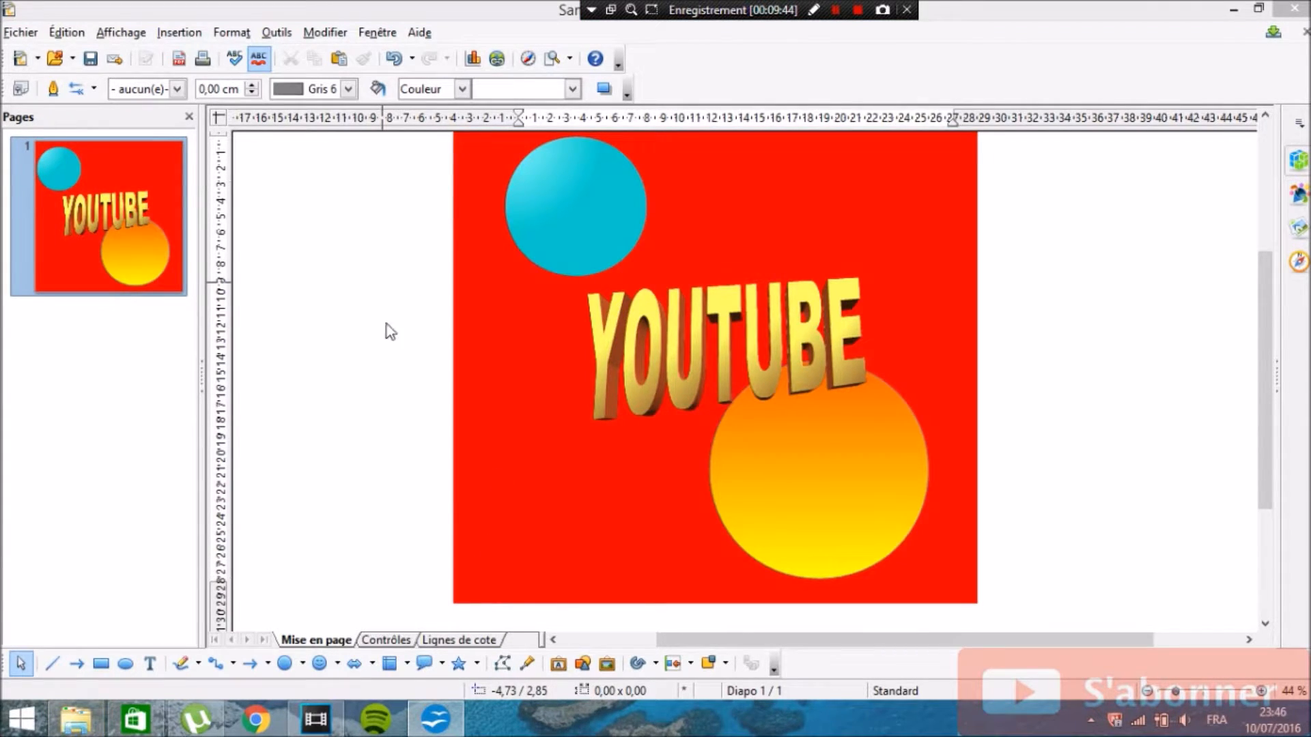
Step: Switch to File Explorer and find the S'abonner image images (2).png in the Images folder
{"action": "key", "text": "super+e"}
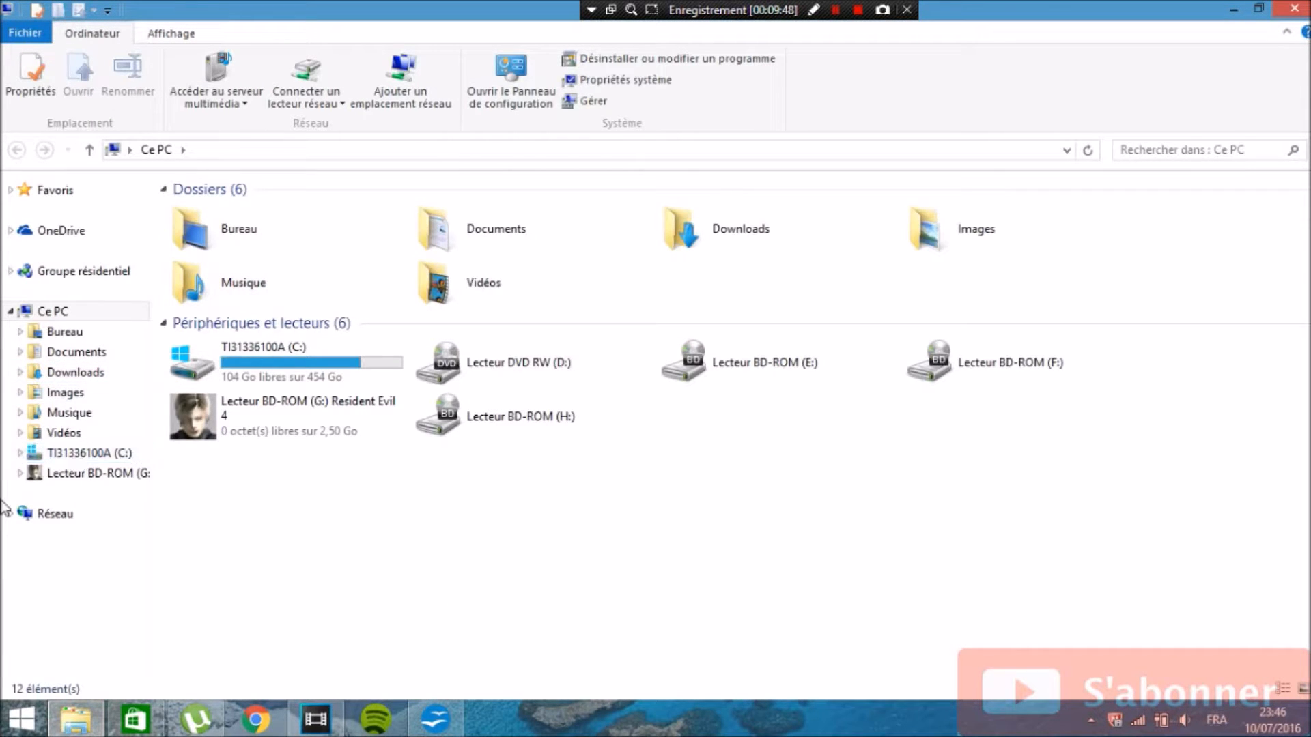
{"action": "left_click", "coordinate": [82, 394]}
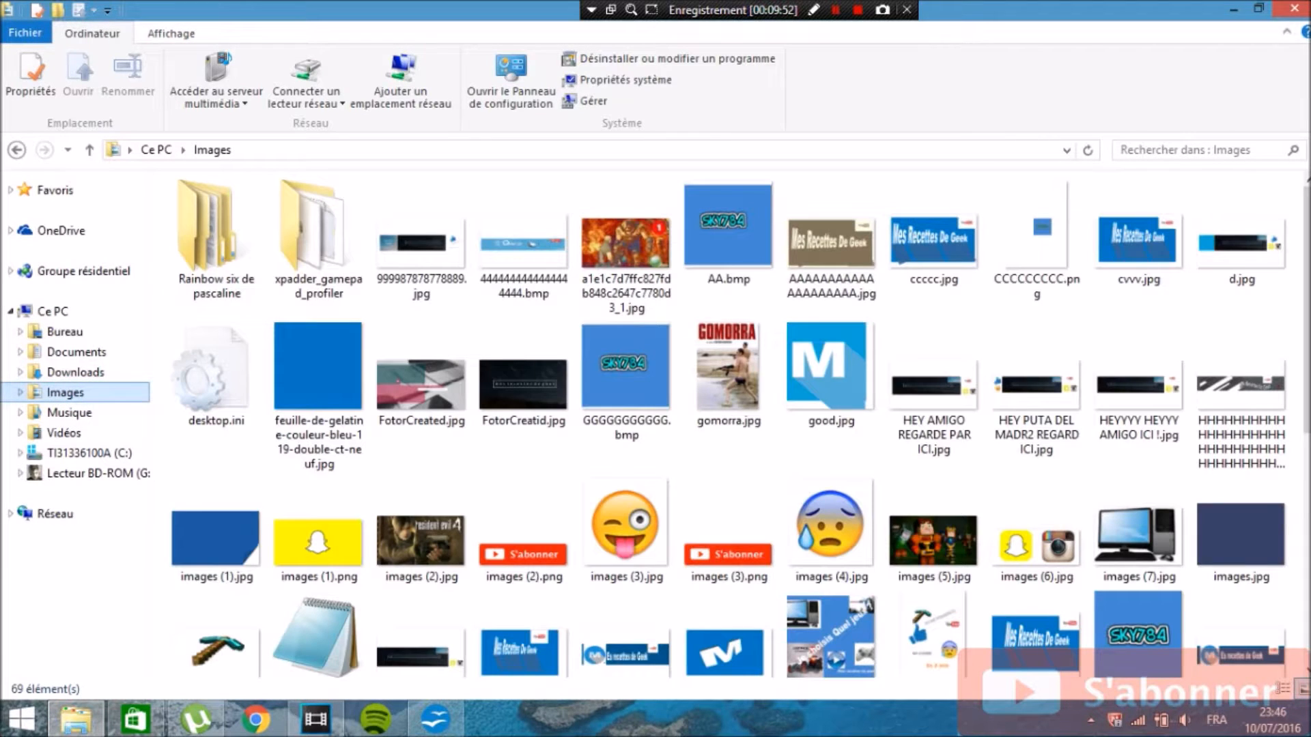
{"action": "scroll", "coordinate": [1242, 232], "scroll_direction": "down", "scroll_amount": 5}
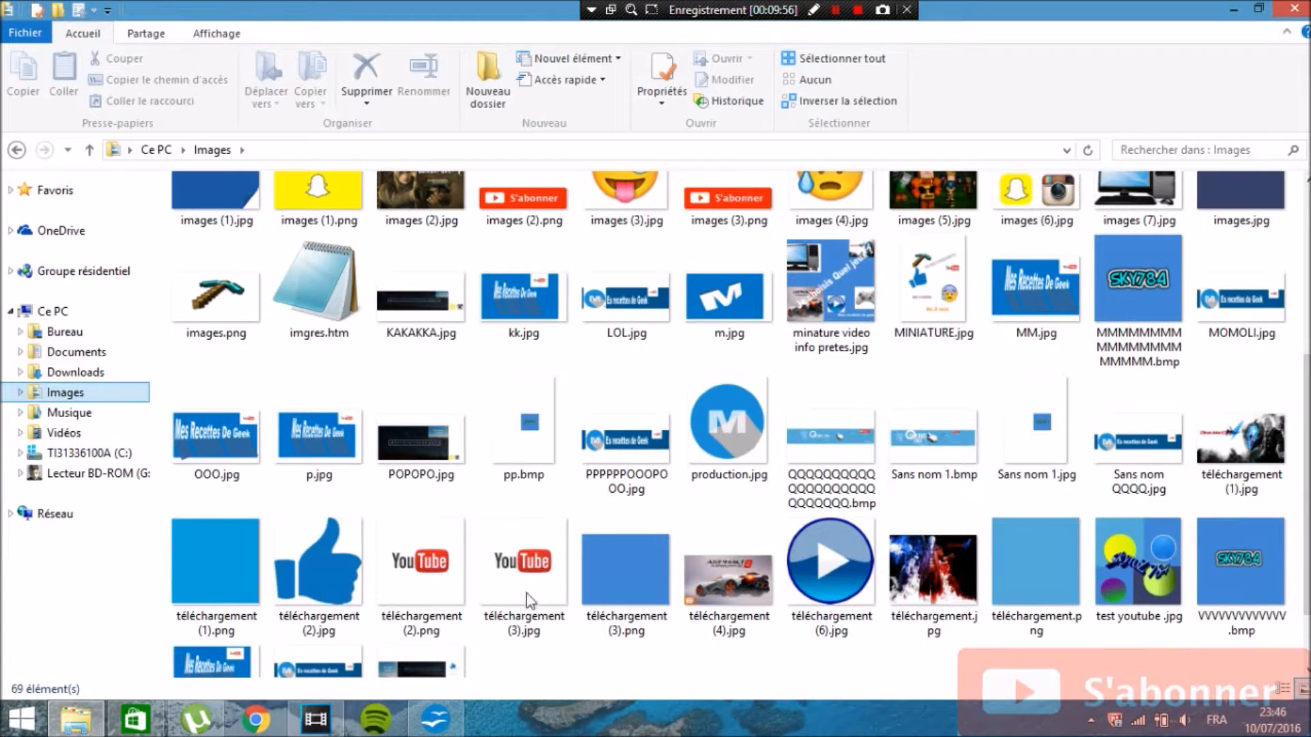
Step: Insert images (2).png into the drawing and place it in the lower-left corner of the red background
{"action": "left_click", "coordinate": [531, 222]}
{"action": "mouse_move", "coordinate": [531, 222]}
{"action": "left_mouse_down"}
{"action": "mouse_move", "coordinate": [440, 723]}
{"action": "mouse_move", "coordinate": [454, 723]}
{"action": "mouse_move", "coordinate": [506, 566]}
{"action": "mouse_move", "coordinate": [403, 554]}
{"action": "mouse_move", "coordinate": [495, 574]}
{"action": "left_mouse_up"}
{"action": "left_click_drag", "start_coordinate": [534, 585], "coordinate": [494, 582]}
{"action": "left_click", "coordinate": [287, 587]}
{"action": "double_click", "coordinate": [497, 581]}
{"action": "left_click", "coordinate": [432, 587]}
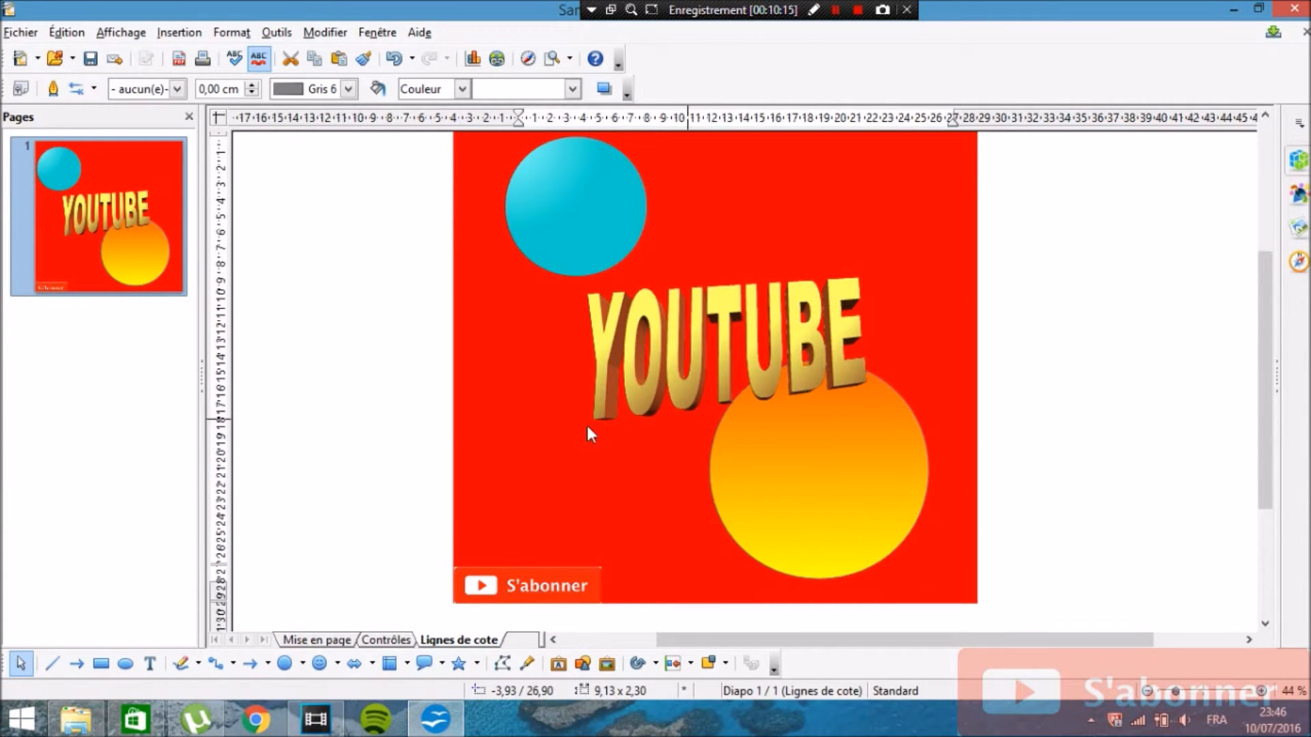
{"action": "scroll", "coordinate": [586, 425], "scroll_direction": "down", "scroll_amount": 2}
{"action": "scroll", "coordinate": [586, 425], "scroll_direction": "up", "scroll_amount": 4}
{"action": "left_click_drag", "start_coordinate": [360, 202], "coordinate": [1017, 579]}
{"action": "scroll", "coordinate": [297, 384], "scroll_direction": "up", "scroll_amount": 3}
{"action": "scroll", "coordinate": [317, 384], "scroll_direction": "down", "scroll_amount": 4}
{"action": "scroll", "coordinate": [317, 385], "scroll_direction": "down", "scroll_amount": 3}
{"action": "left_click", "coordinate": [1233, 11]}
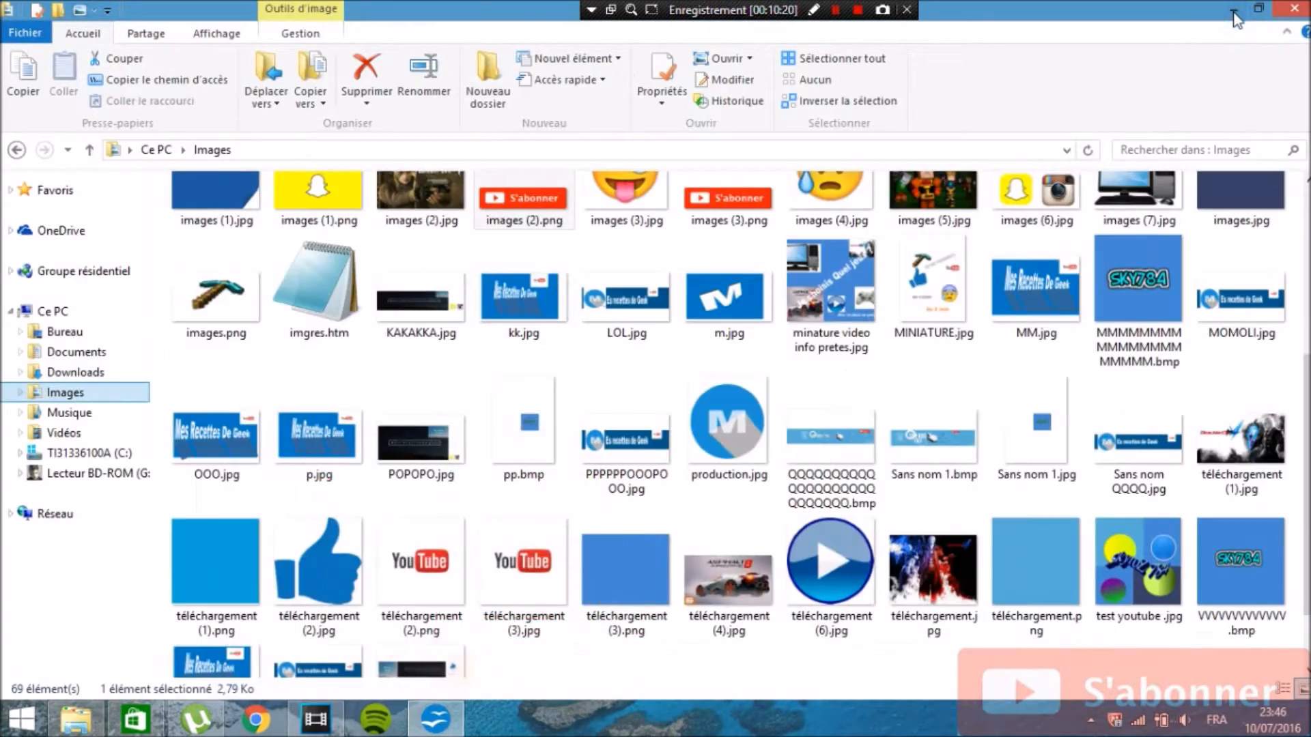
{"action": "left_click", "coordinate": [1233, 11]}
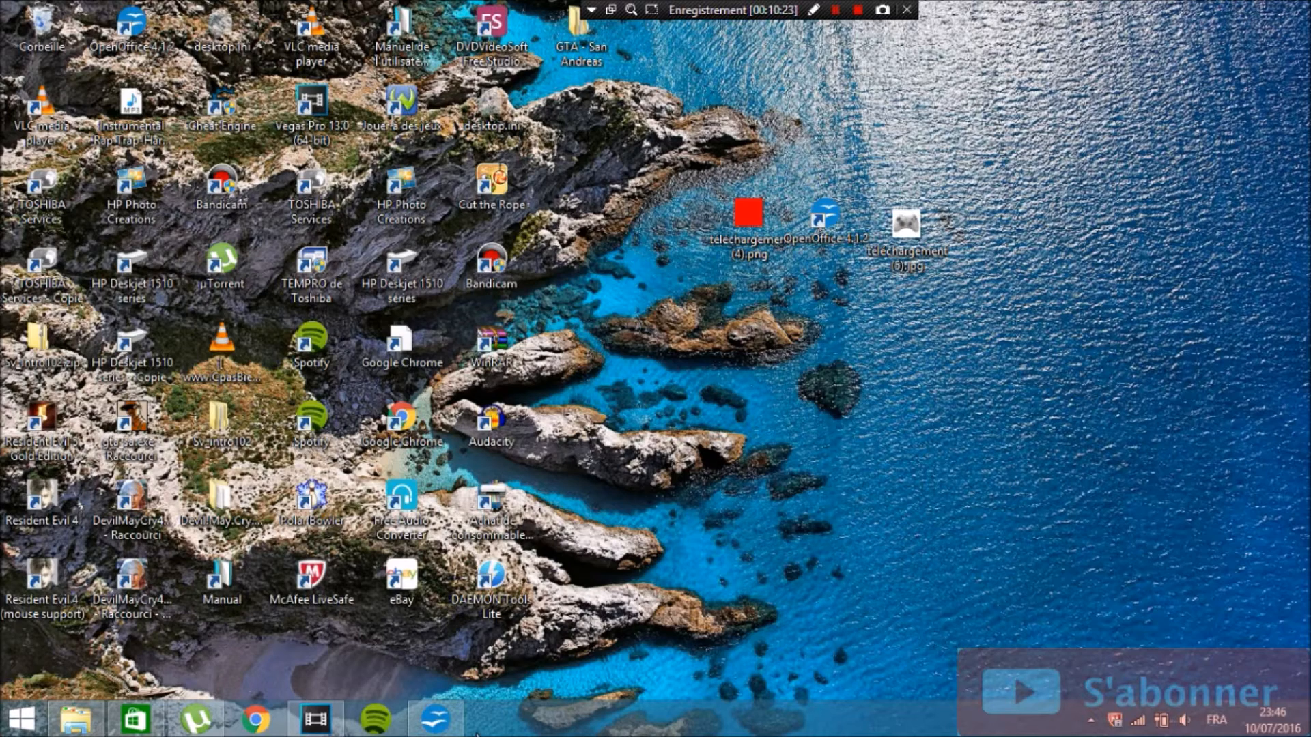
{"action": "left_click", "coordinate": [454, 728]}
{"action": "scroll", "coordinate": [561, 380], "scroll_direction": "up", "scroll_amount": 5}
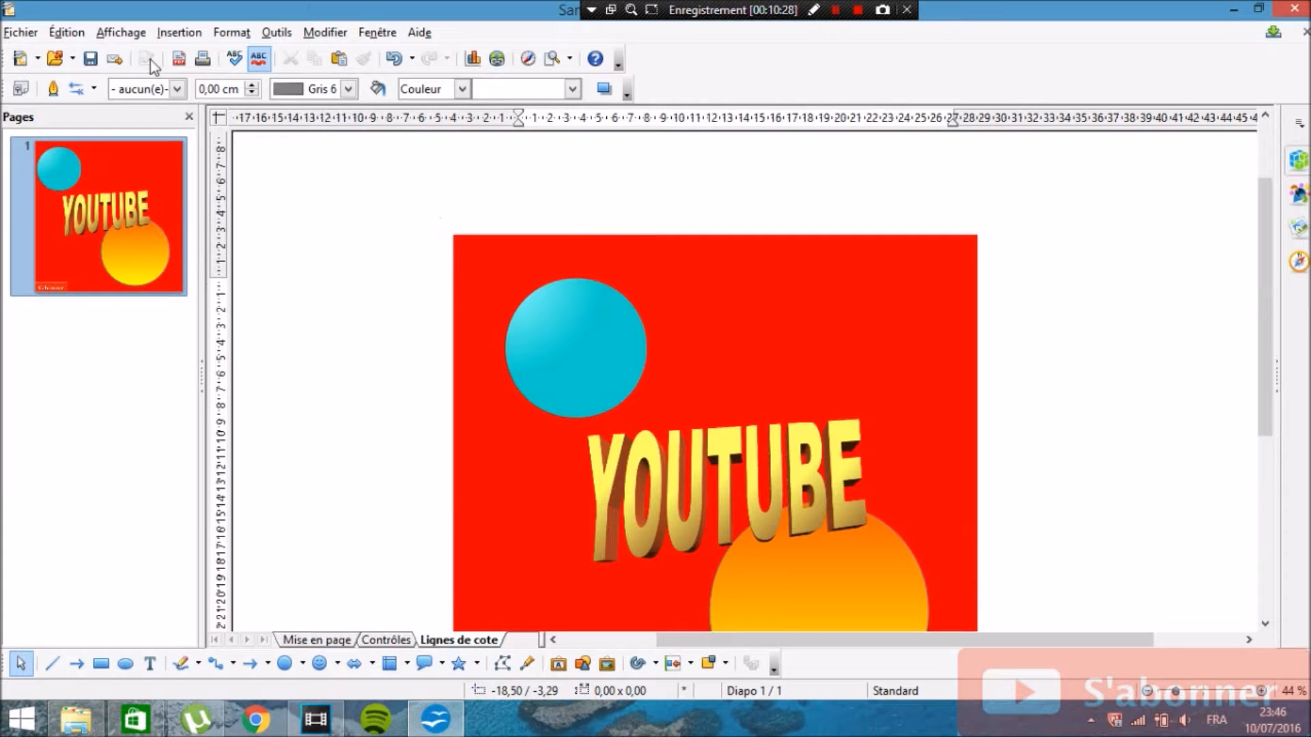
{"action": "scroll", "coordinate": [714, 383], "scroll_direction": "down", "scroll_amount": 3}
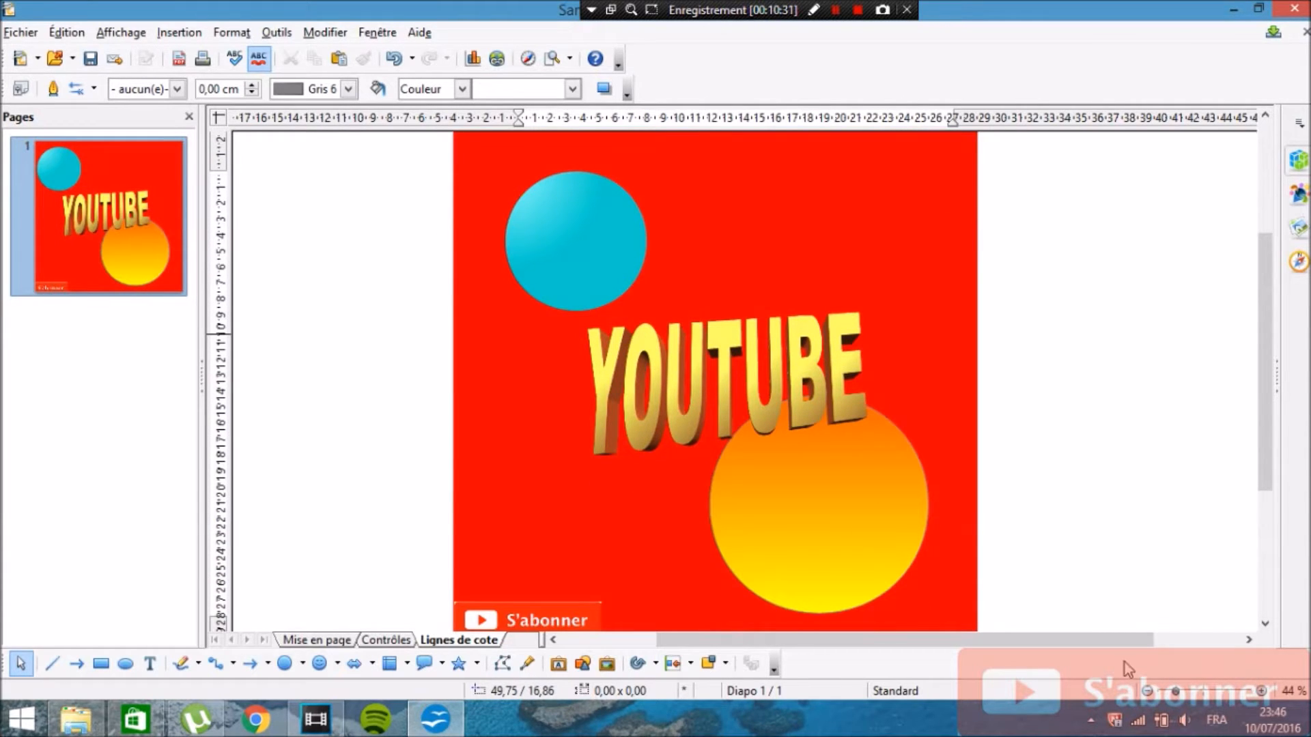
Step: Start exporting the drawing to the Images folder and enter the file name TEST YOUTUBE
{"action": "left_click", "coordinate": [22, 32]}
{"action": "left_click", "coordinate": [1062, 439]}
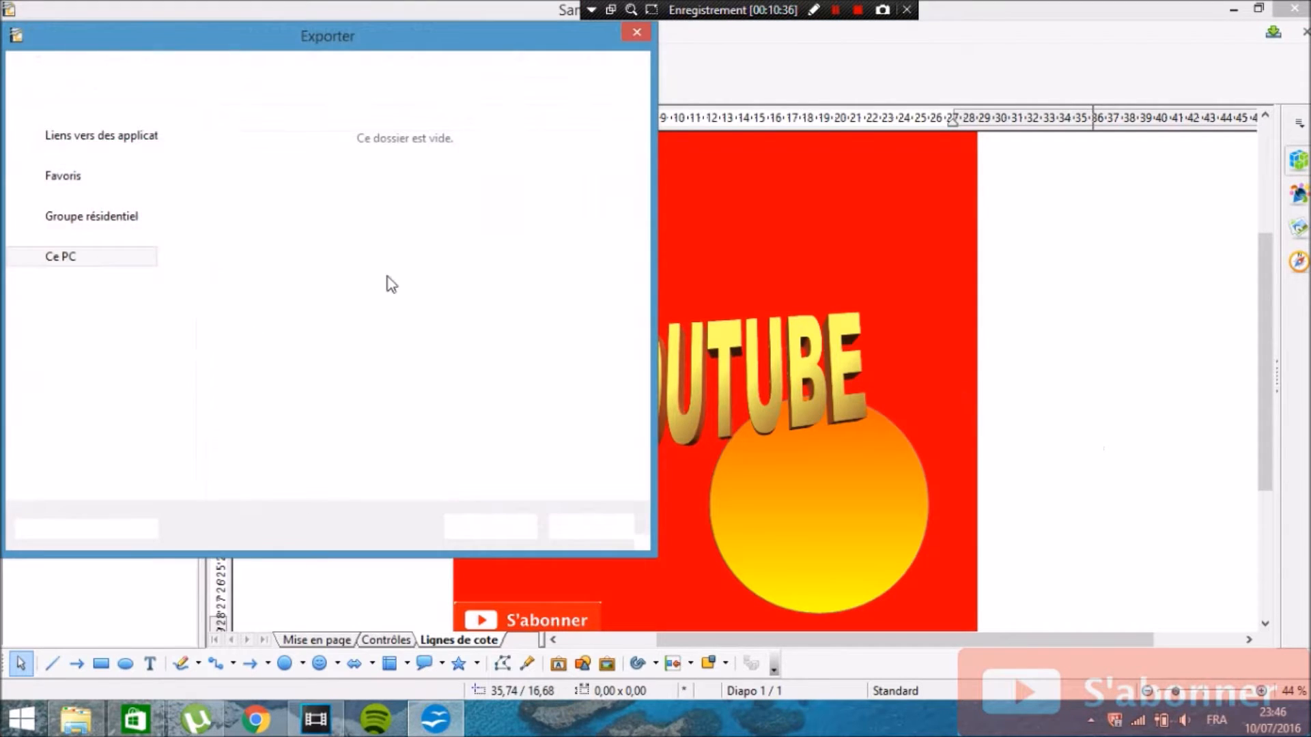
{"action": "left_click_drag", "start_coordinate": [318, 51], "coordinate": [723, 121]}
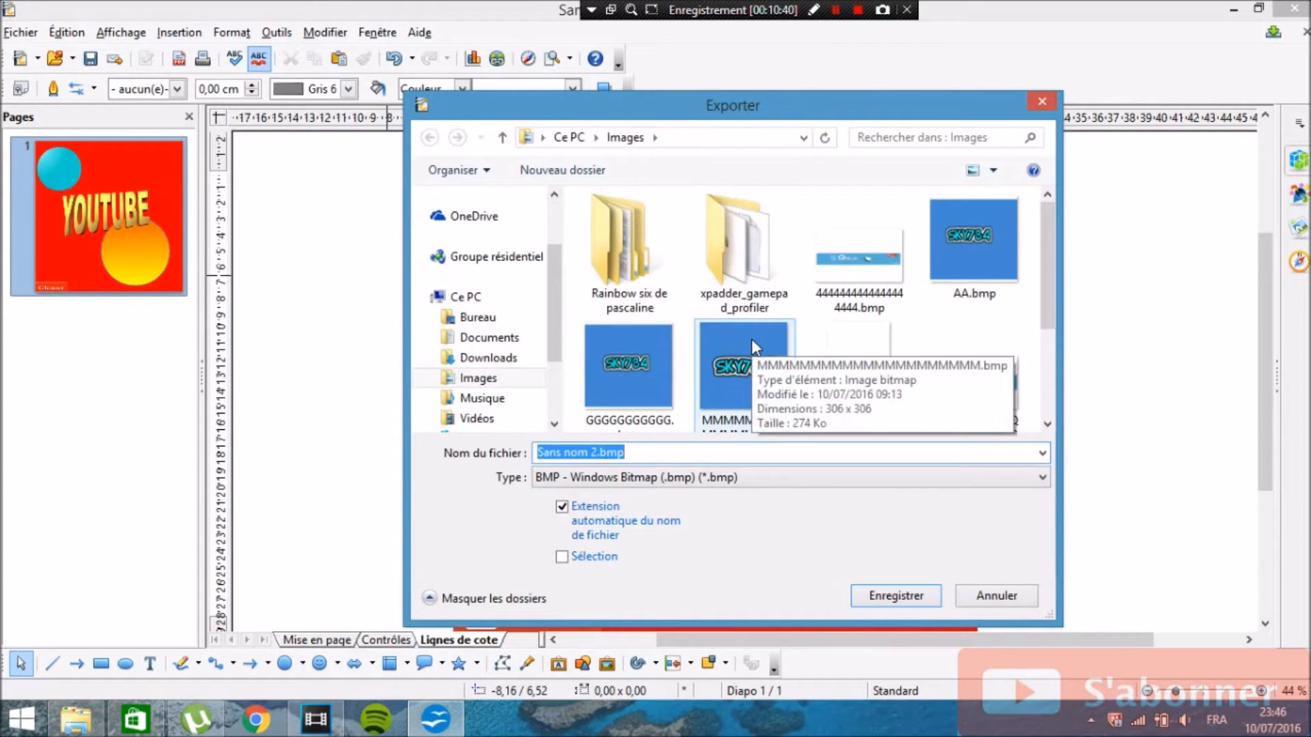
{"action": "key", "text": "BackSpace"}
{"action": "type", "text": "TEST"}
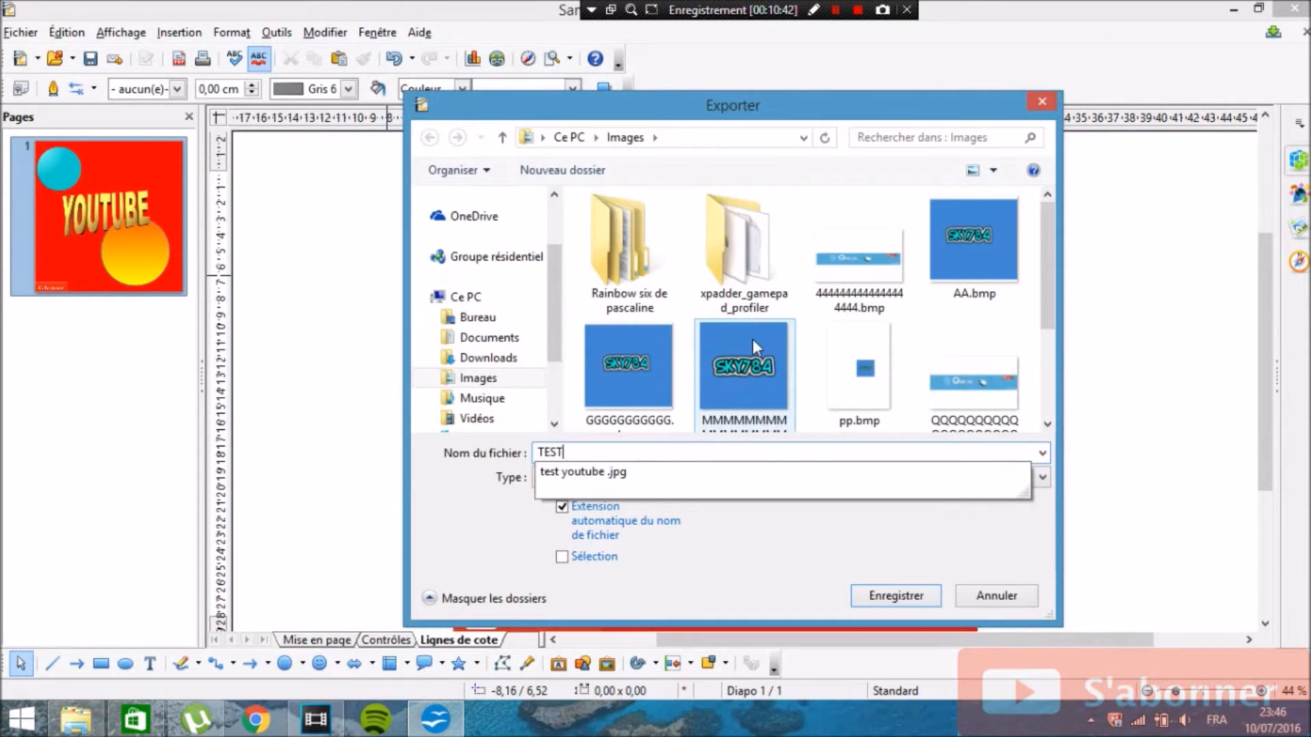
{"action": "type", "text": " YOUTUBE"}
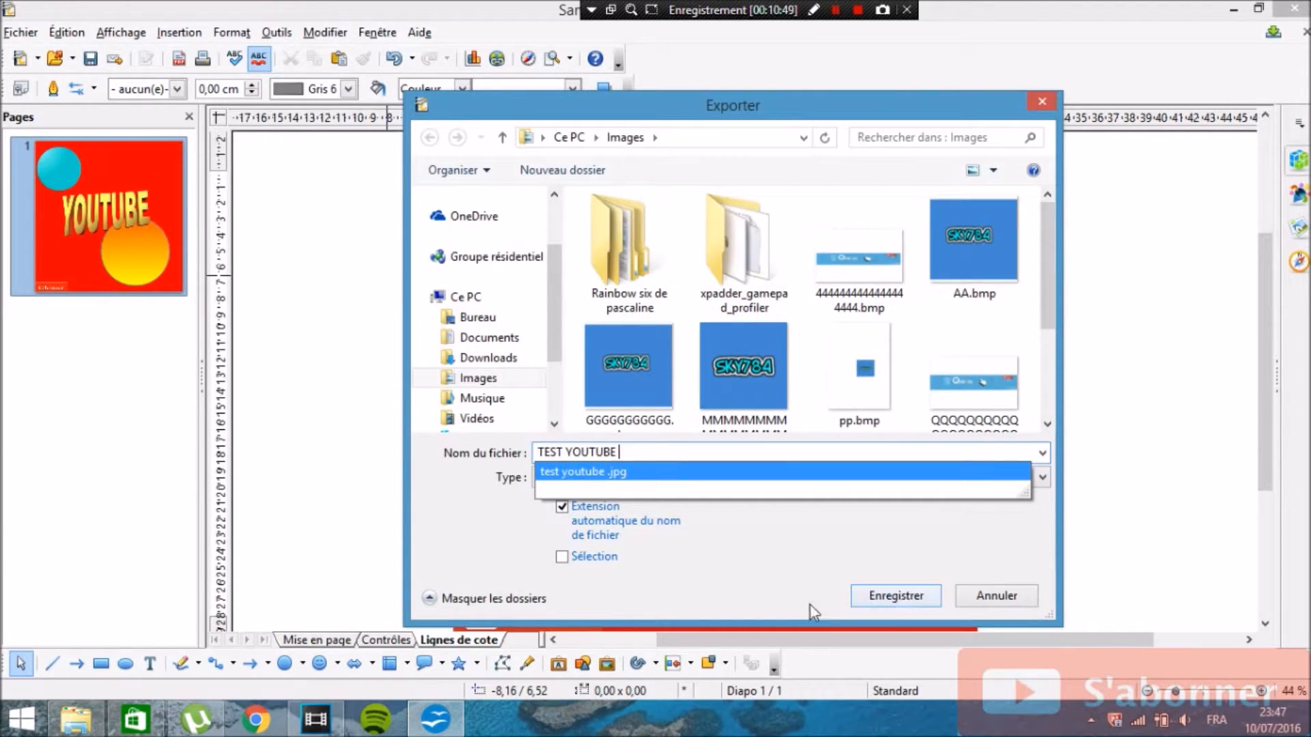
{"action": "left_click", "coordinate": [771, 577]}
Step: Set the export format to JPEG and try to save, declining to replace the existing file
{"action": "left_click", "coordinate": [1026, 480]}
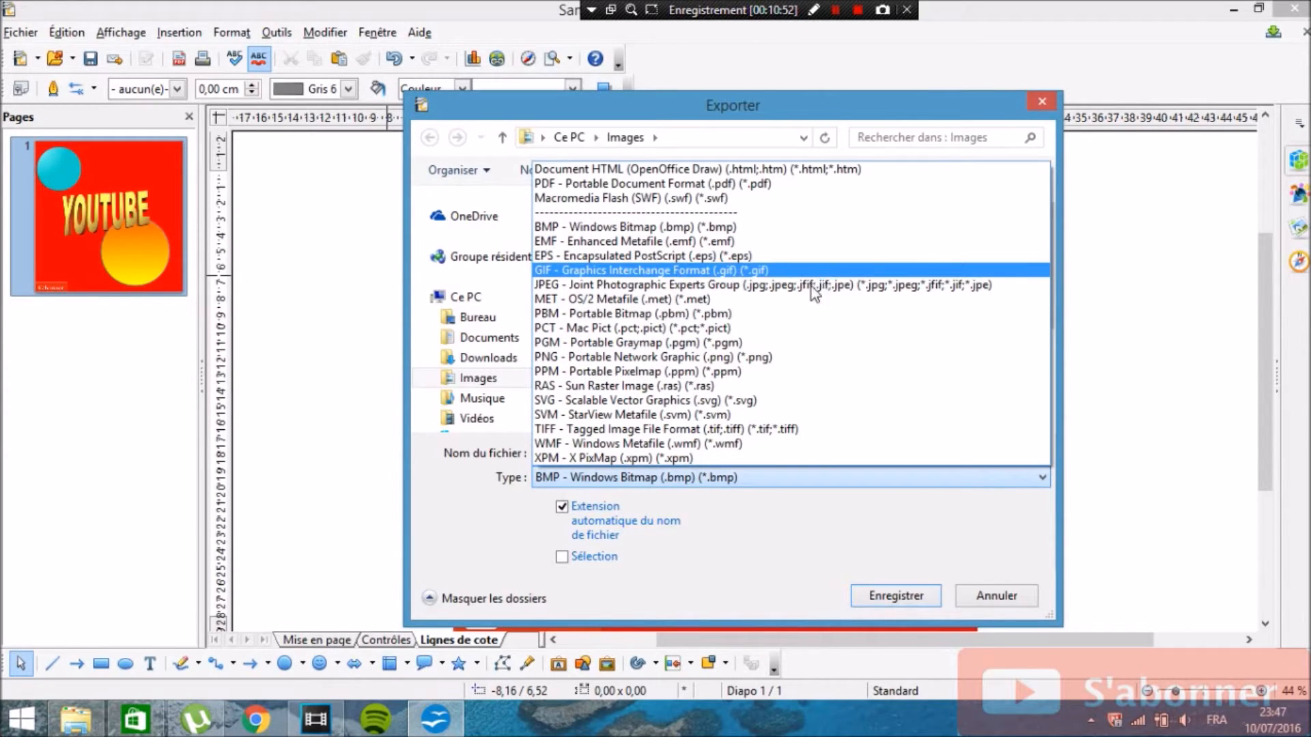
{"action": "left_click", "coordinate": [642, 271]}
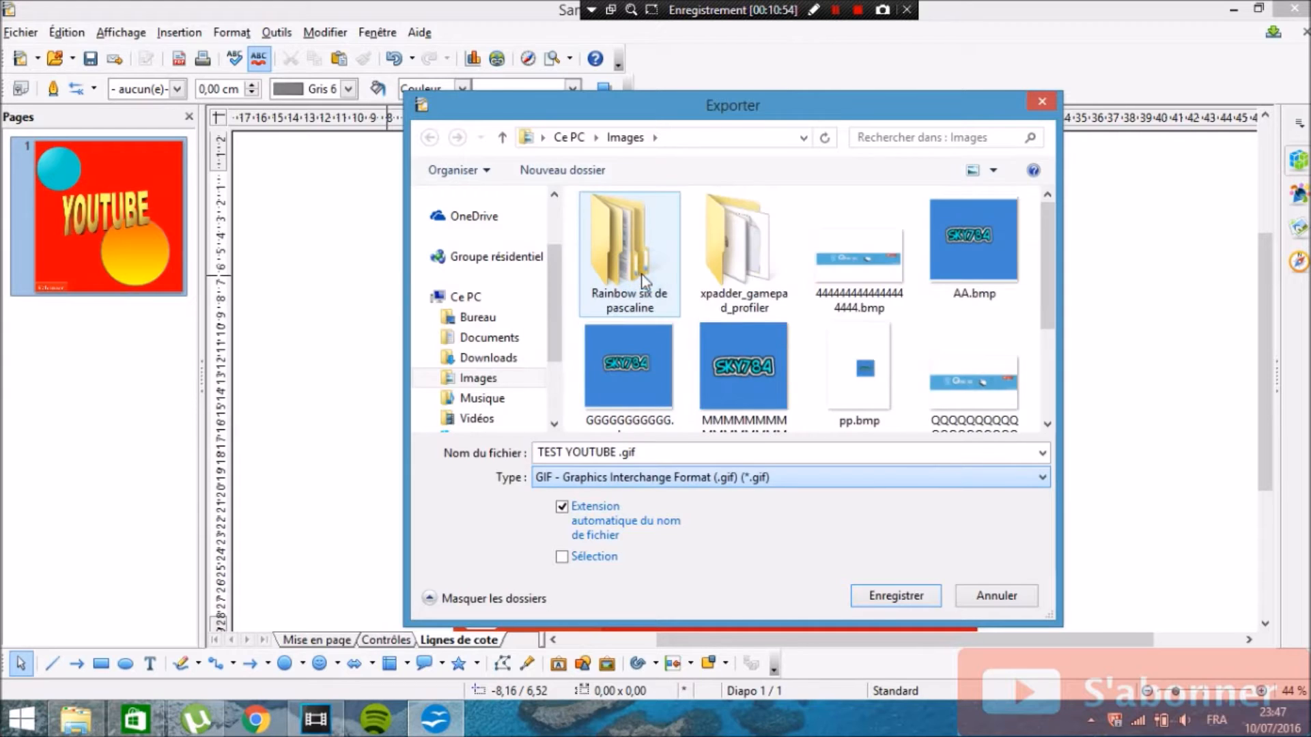
{"action": "left_click", "coordinate": [853, 479]}
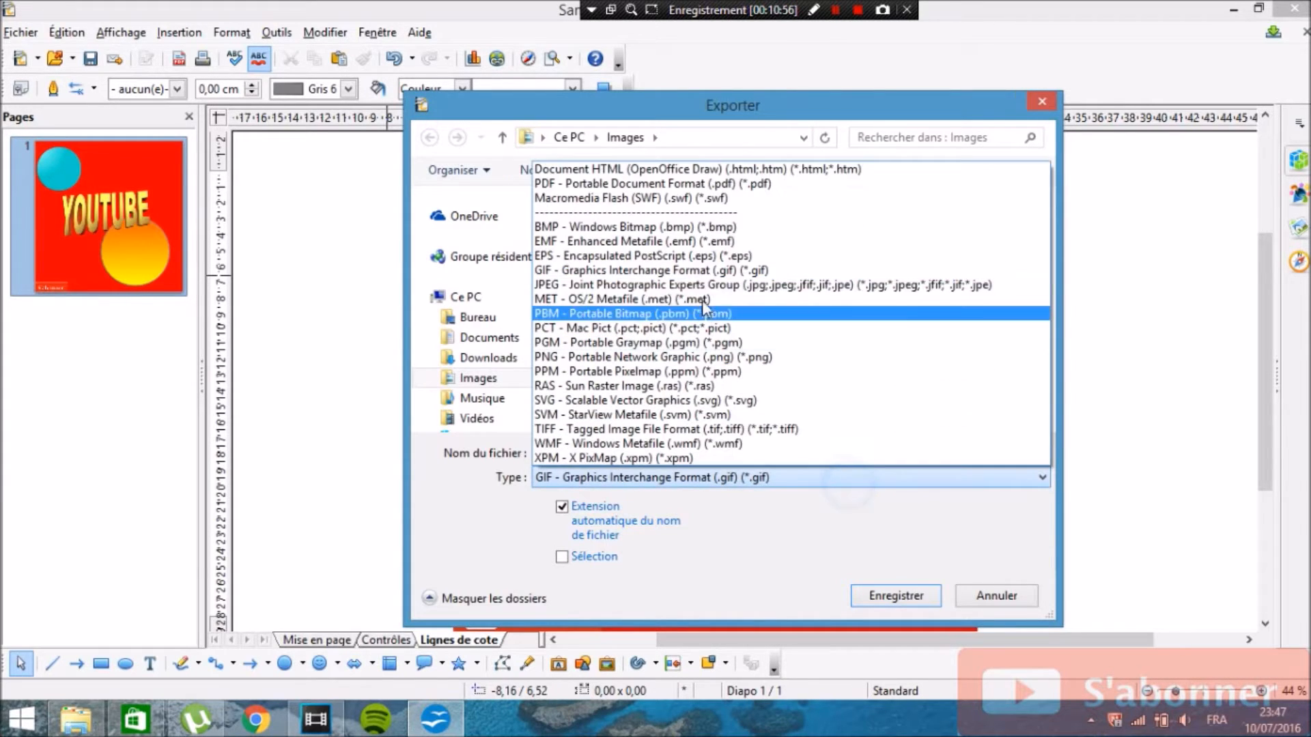
{"action": "left_click", "coordinate": [653, 284]}
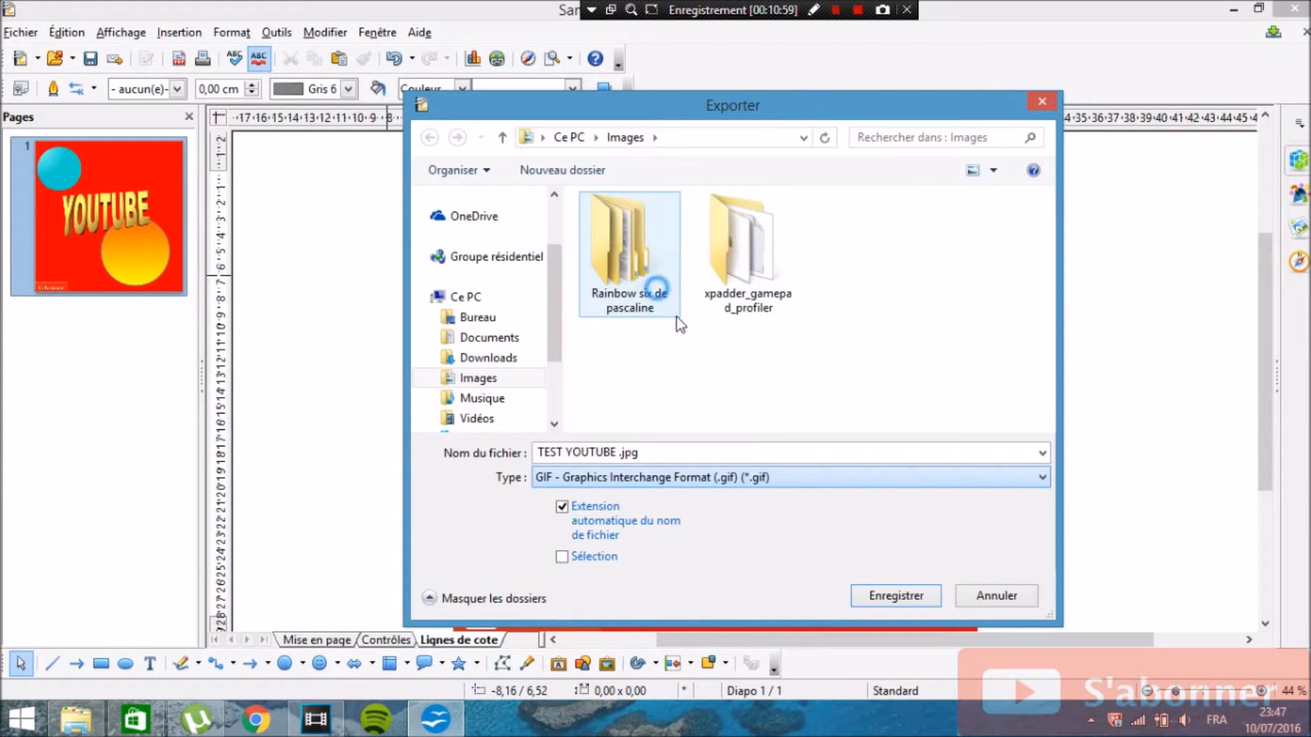
{"action": "left_click", "coordinate": [904, 600]}
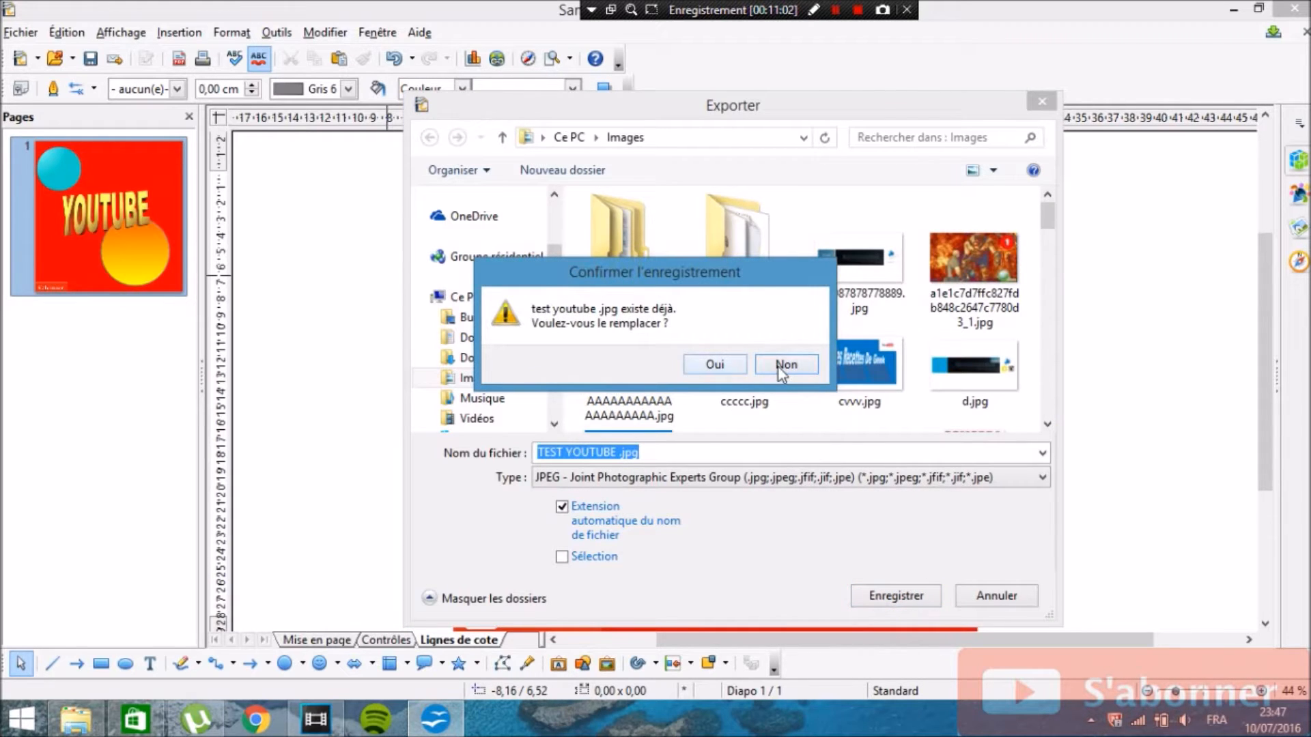
{"action": "left_click", "coordinate": [785, 365]}
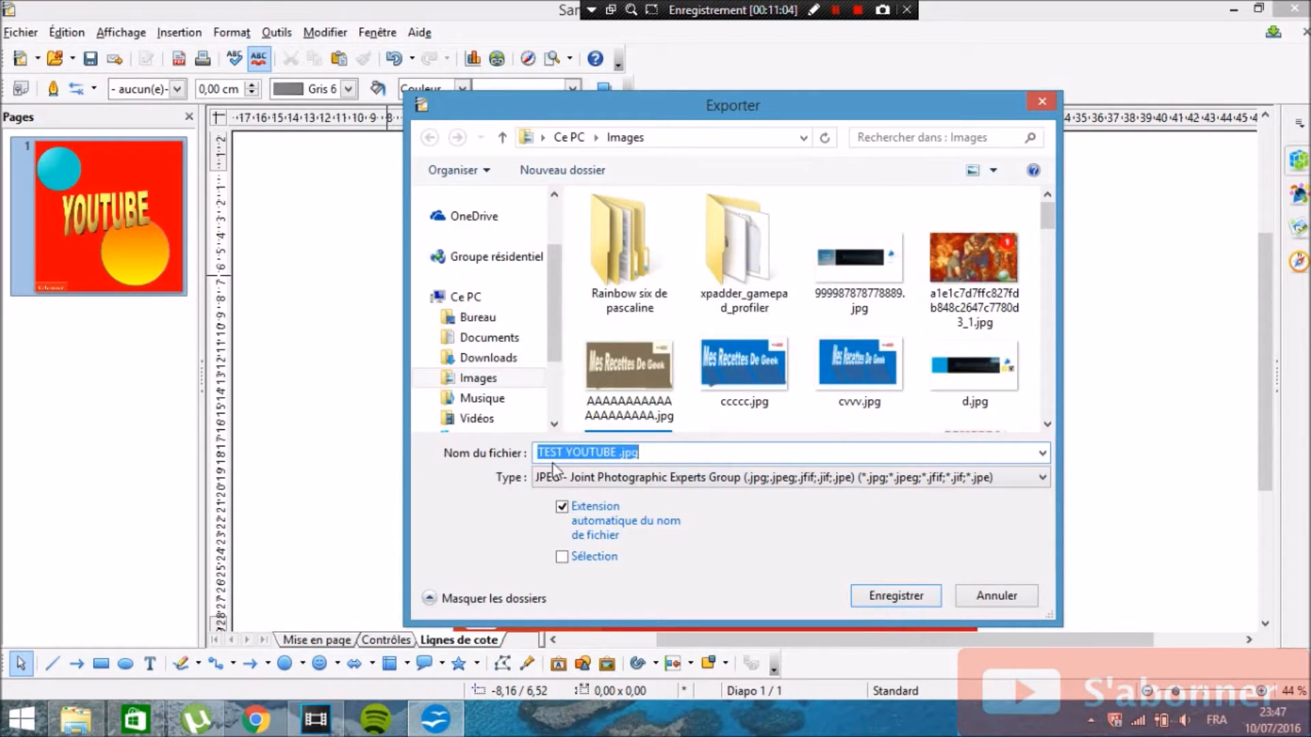
Step: Shorten the export file name to YOUTUBE .jpg by removing the word TEST
{"action": "left_click", "coordinate": [564, 454]}
{"action": "key", "text": "BackSpace"}
{"action": "type", "text": "-"}
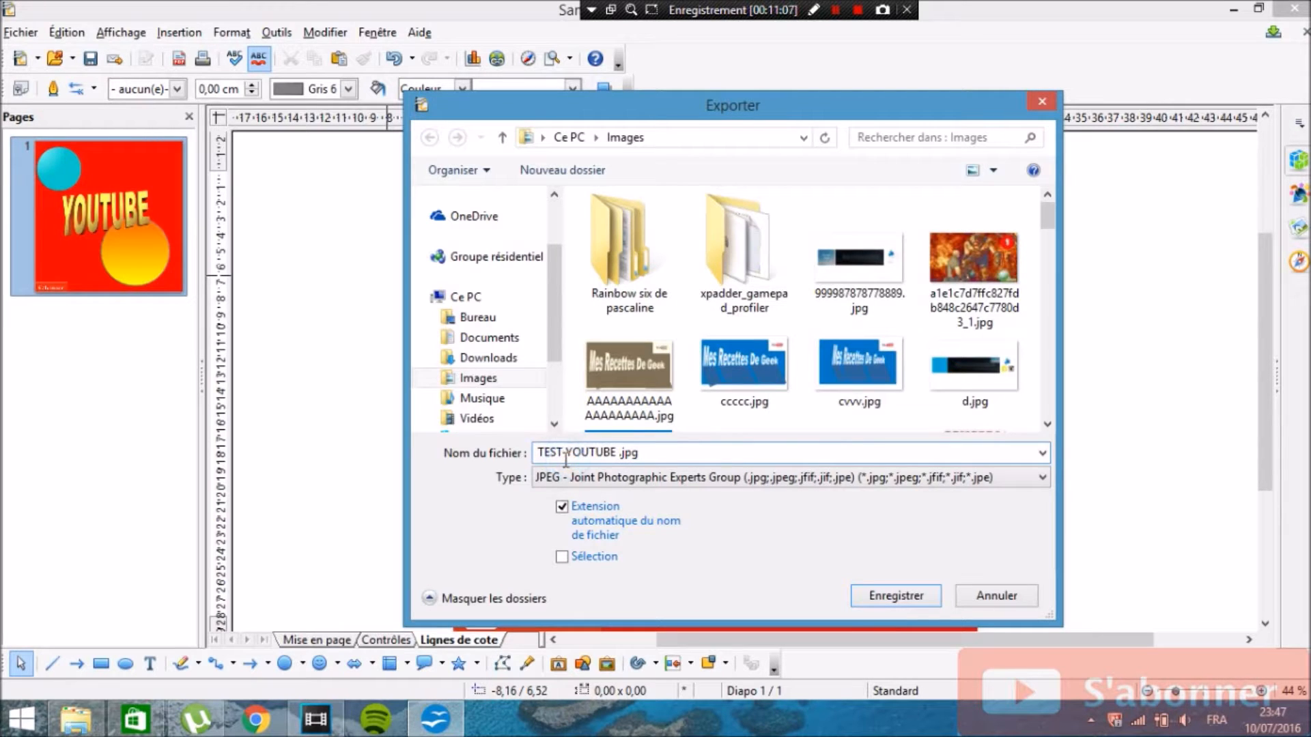
{"action": "key", "text": "BackSpace"}
{"action": "key", "text": "BackSpace"}
{"action": "key", "text": "BackSpace"}
{"action": "key", "text": "BackSpace"}
{"action": "key", "text": "BackSpace"}
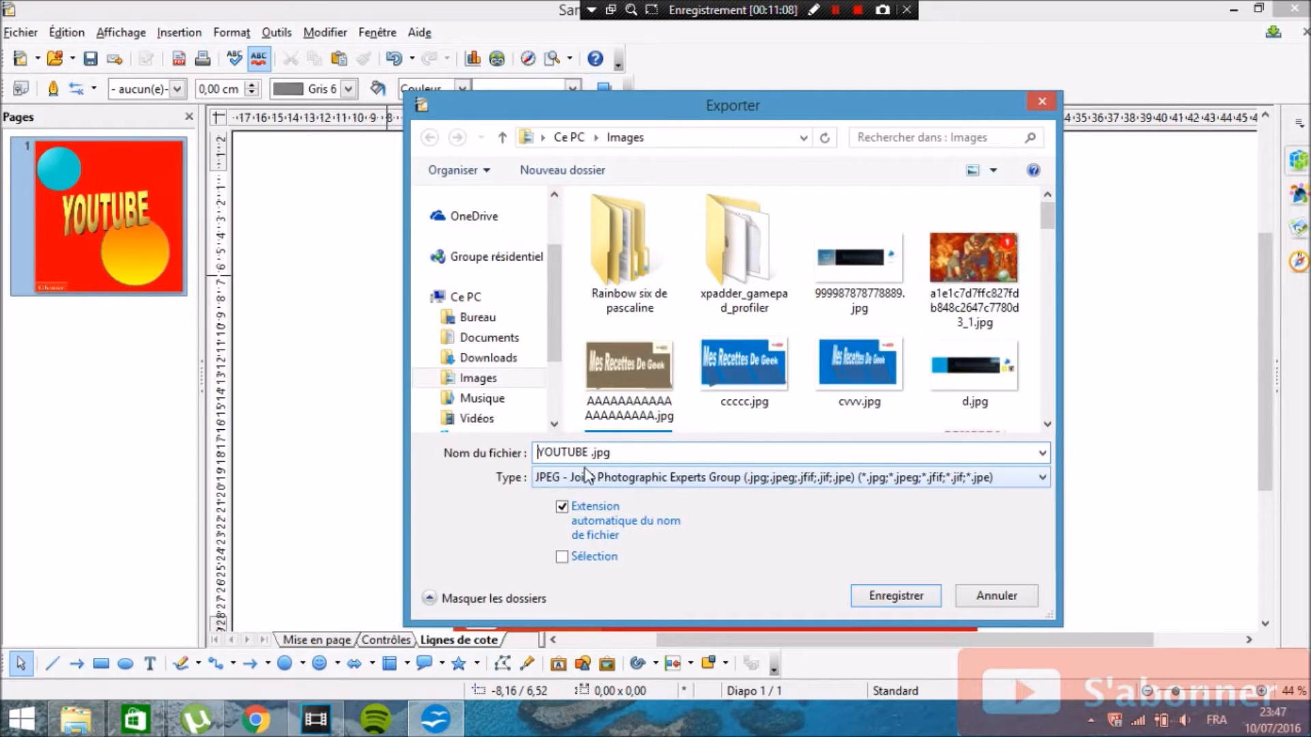
Step: Save the export as YOUTUBE .jpg, adjusting the JPEG quality value before accepting the image options
{"action": "left_click", "coordinate": [914, 603]}
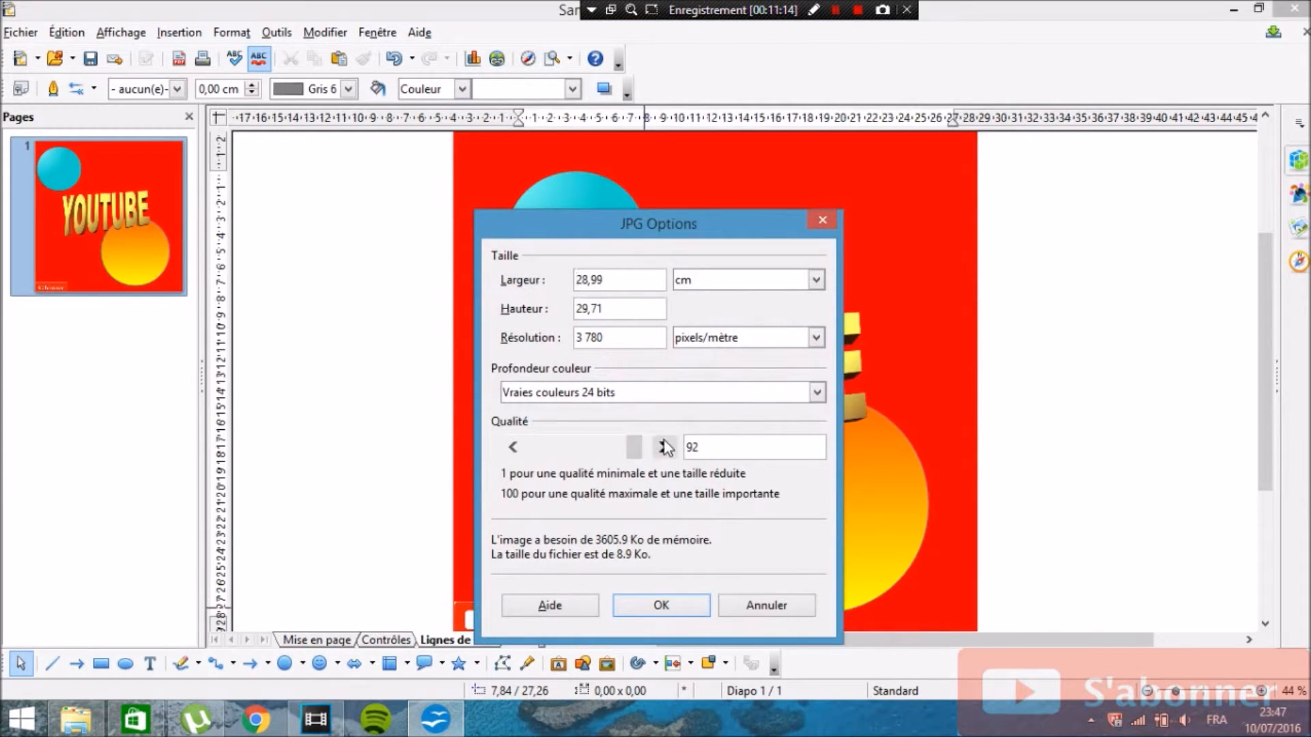
{"action": "left_click_drag", "start_coordinate": [635, 448], "coordinate": [623, 452]}
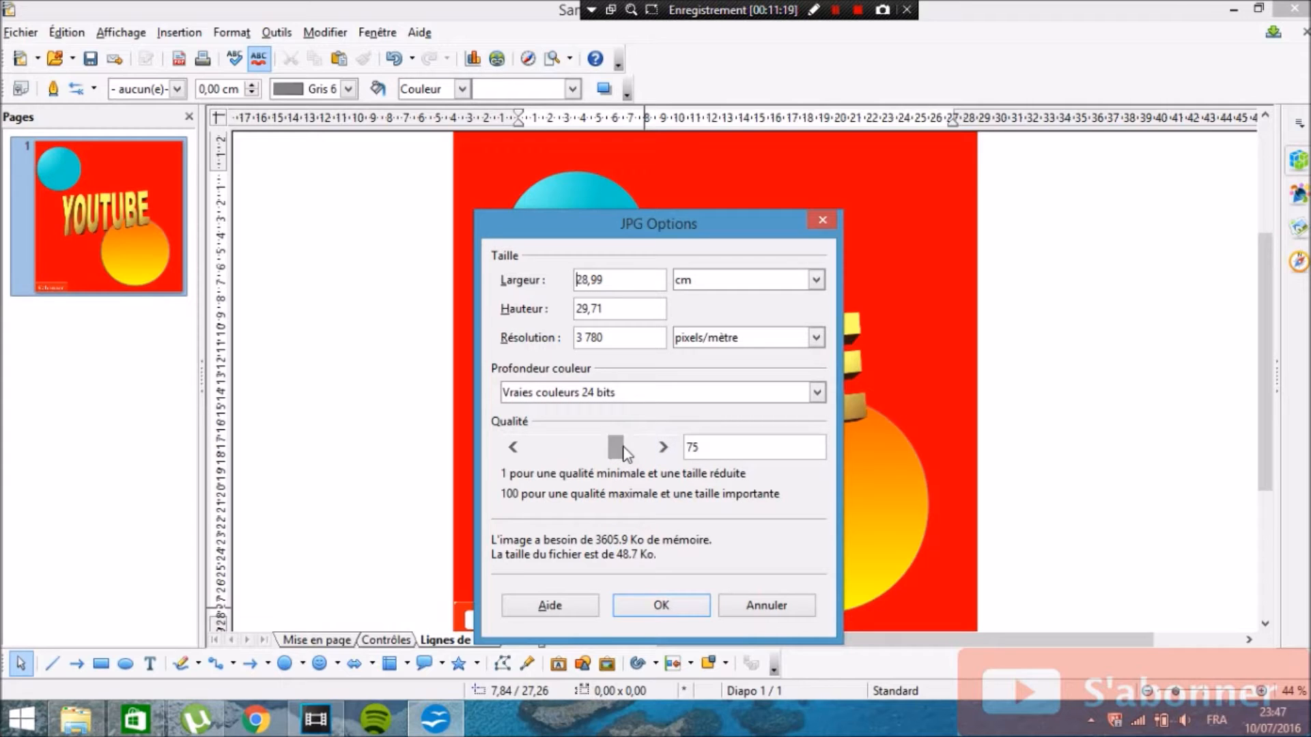
{"action": "left_click", "coordinate": [675, 447]}
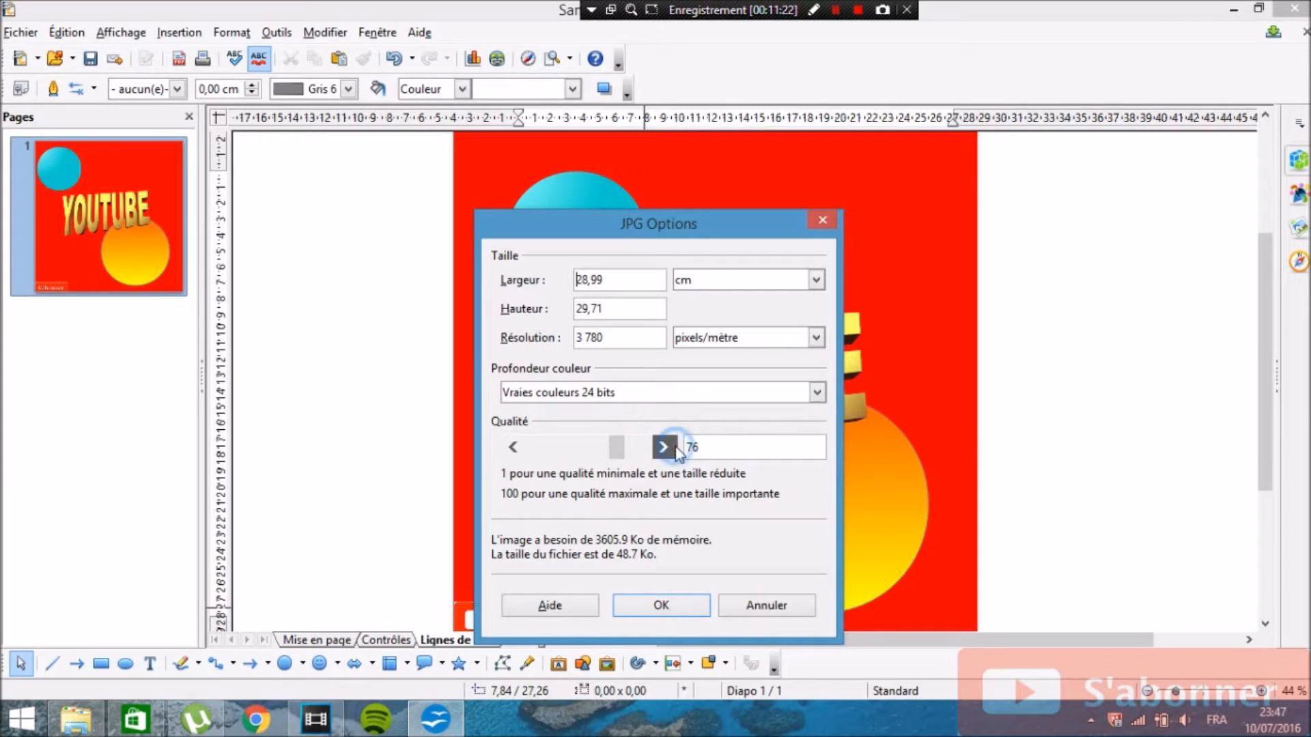
{"action": "left_click", "coordinate": [675, 448]}
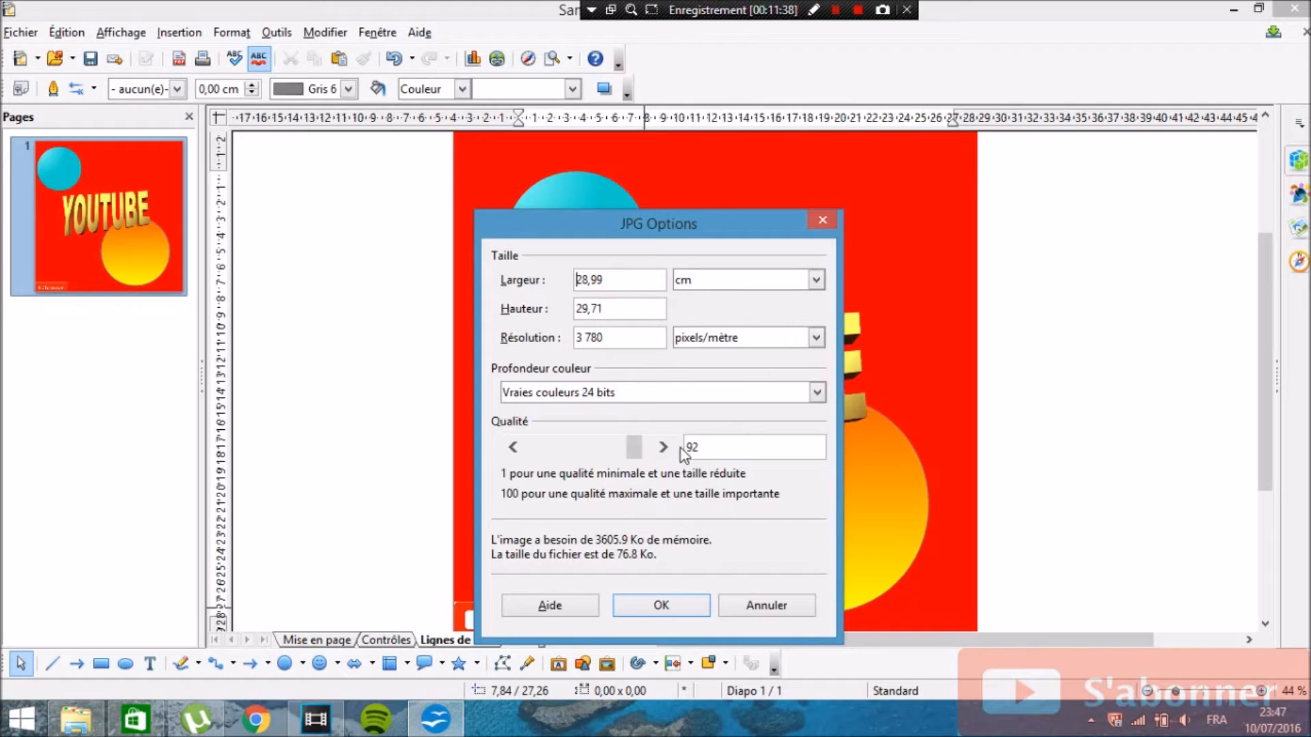
{"action": "left_click", "coordinate": [663, 447]}
{"action": "key", "text": "BackSpace"}
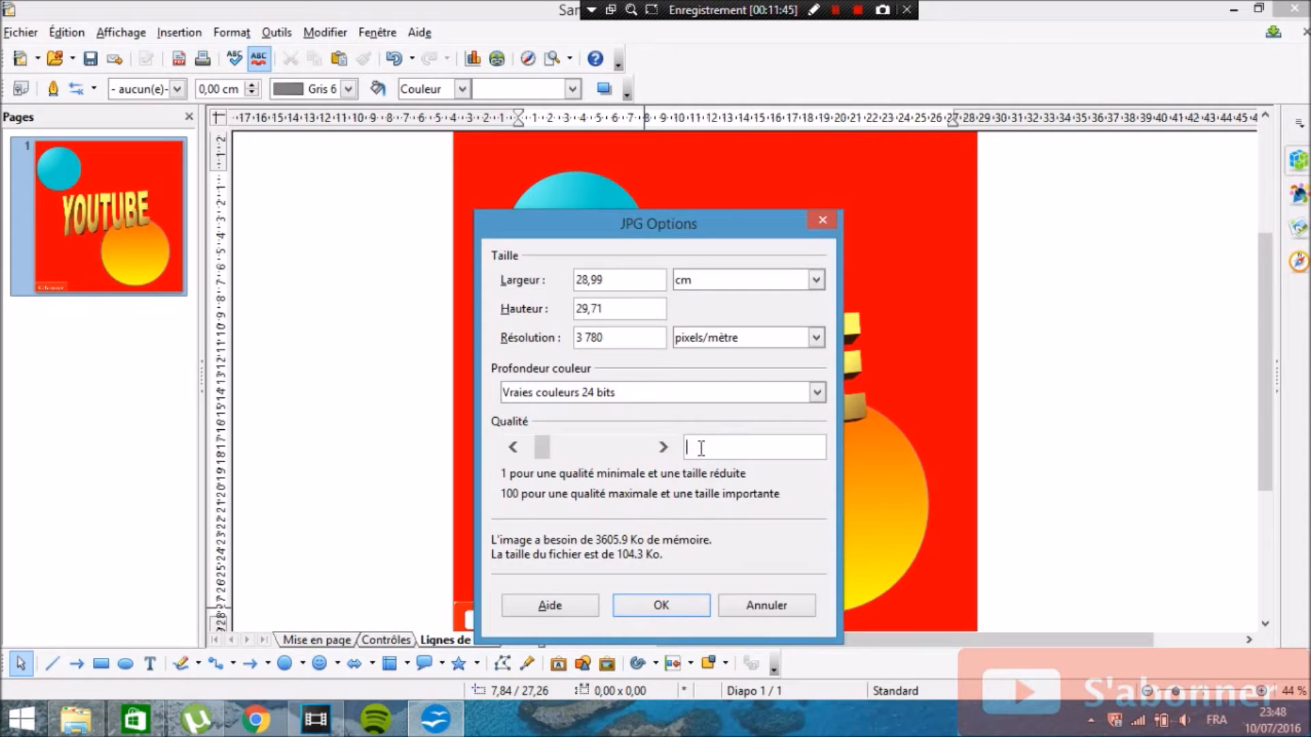
{"action": "left_click", "coordinate": [661, 606]}
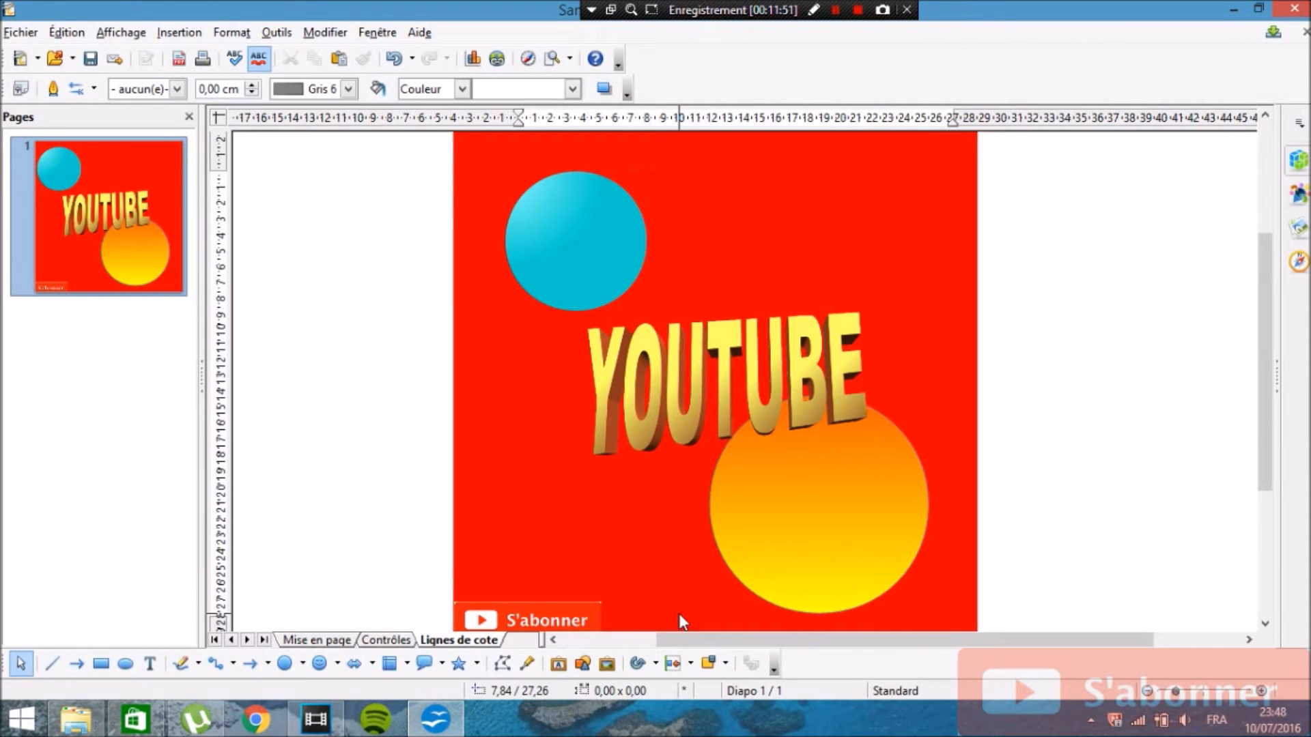
Step: Switch to File Explorer and open the exported YOUTUBE .jpg from the Images folder
{"action": "left_click", "coordinate": [1229, 11]}
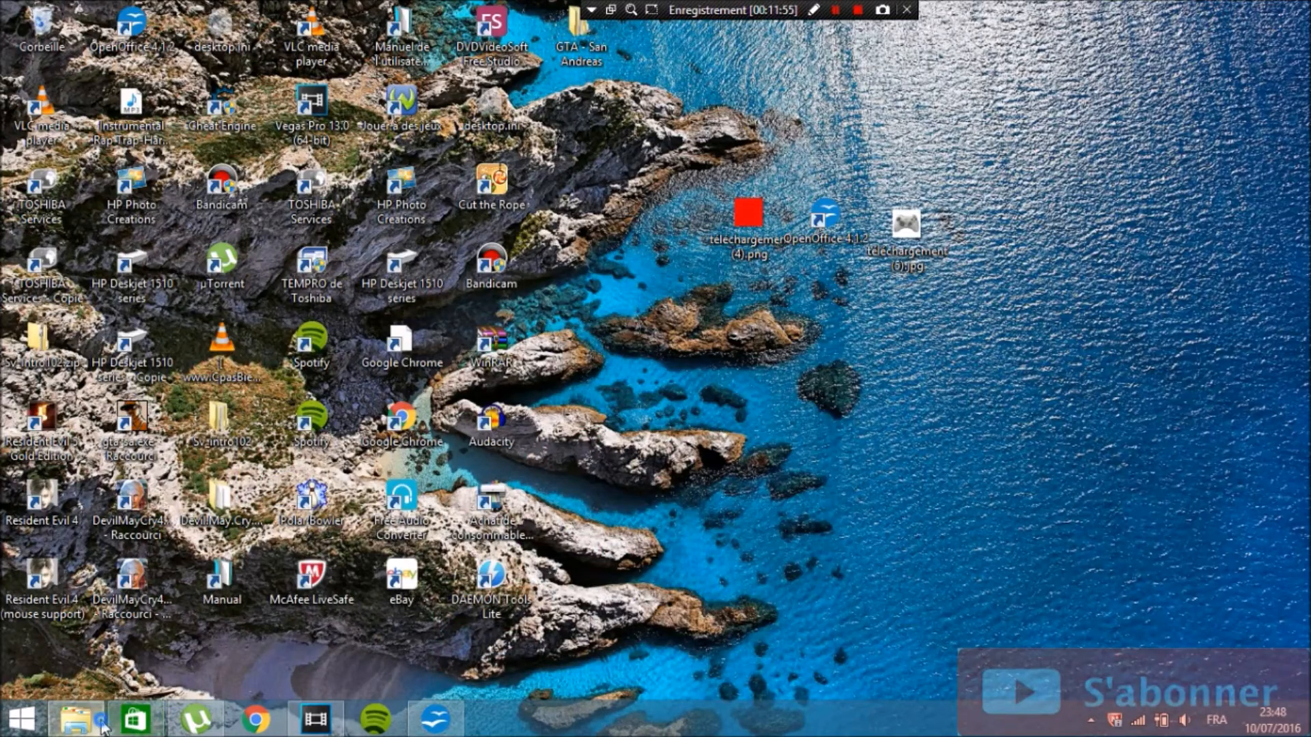
{"action": "left_click", "coordinate": [103, 725]}
{"action": "scroll", "coordinate": [925, 346], "scroll_direction": "down", "scroll_amount": 2}
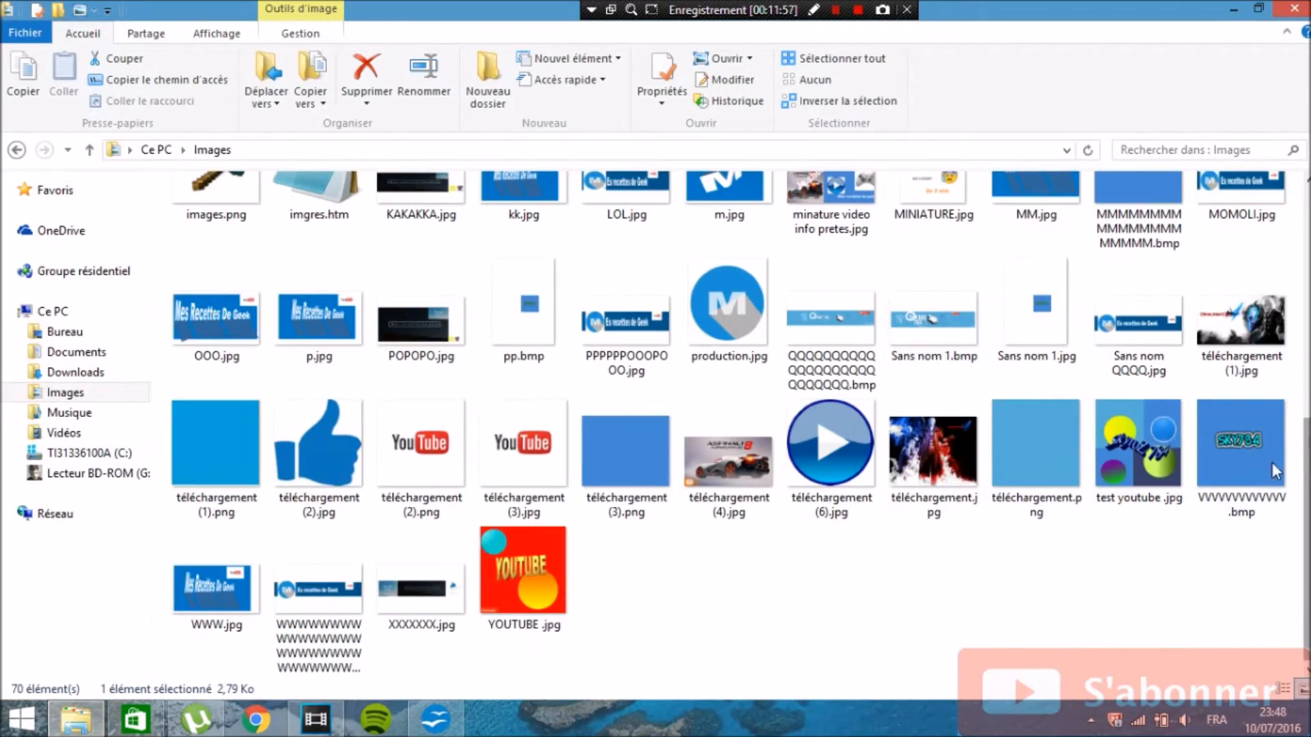
{"action": "double_click", "coordinate": [535, 573]}
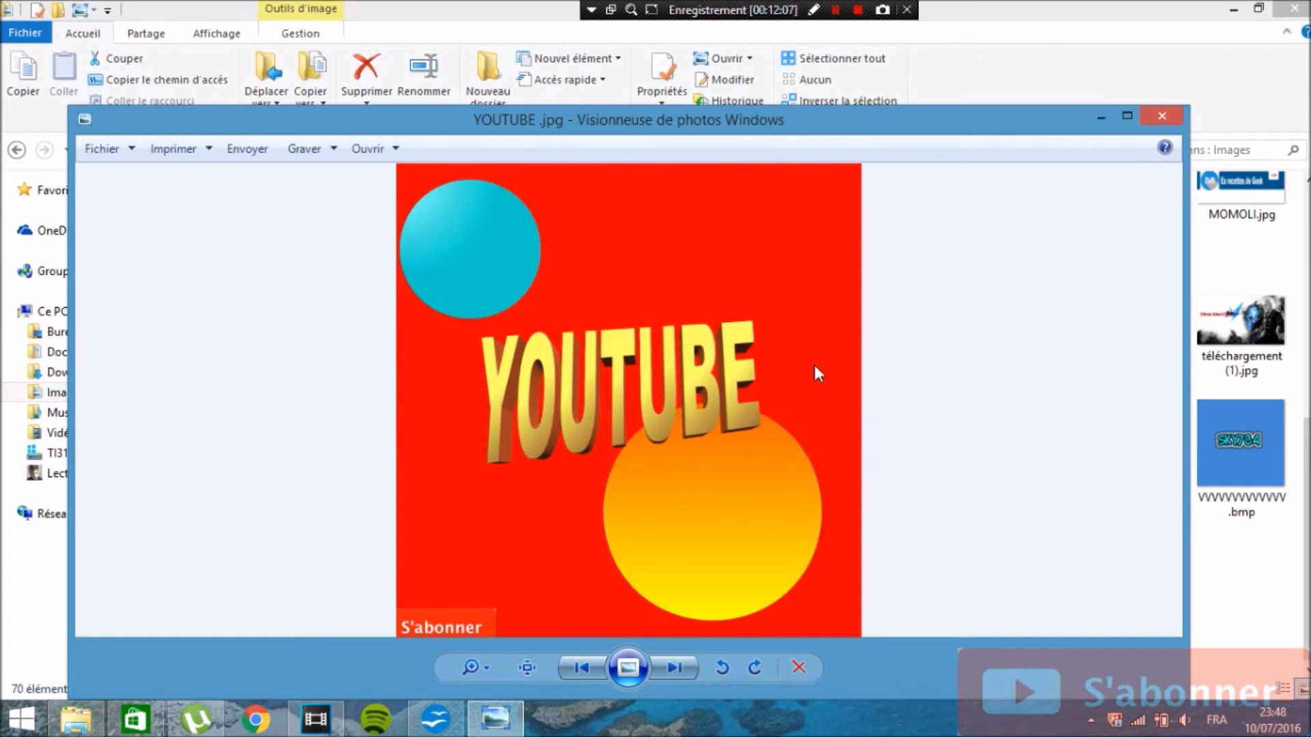
Step: View YOUTUBE .jpg in Paint, and close the image windows to return to the desktop
{"action": "right_click", "coordinate": [584, 377]}
{"action": "mouse_move", "coordinate": [754, 387]}
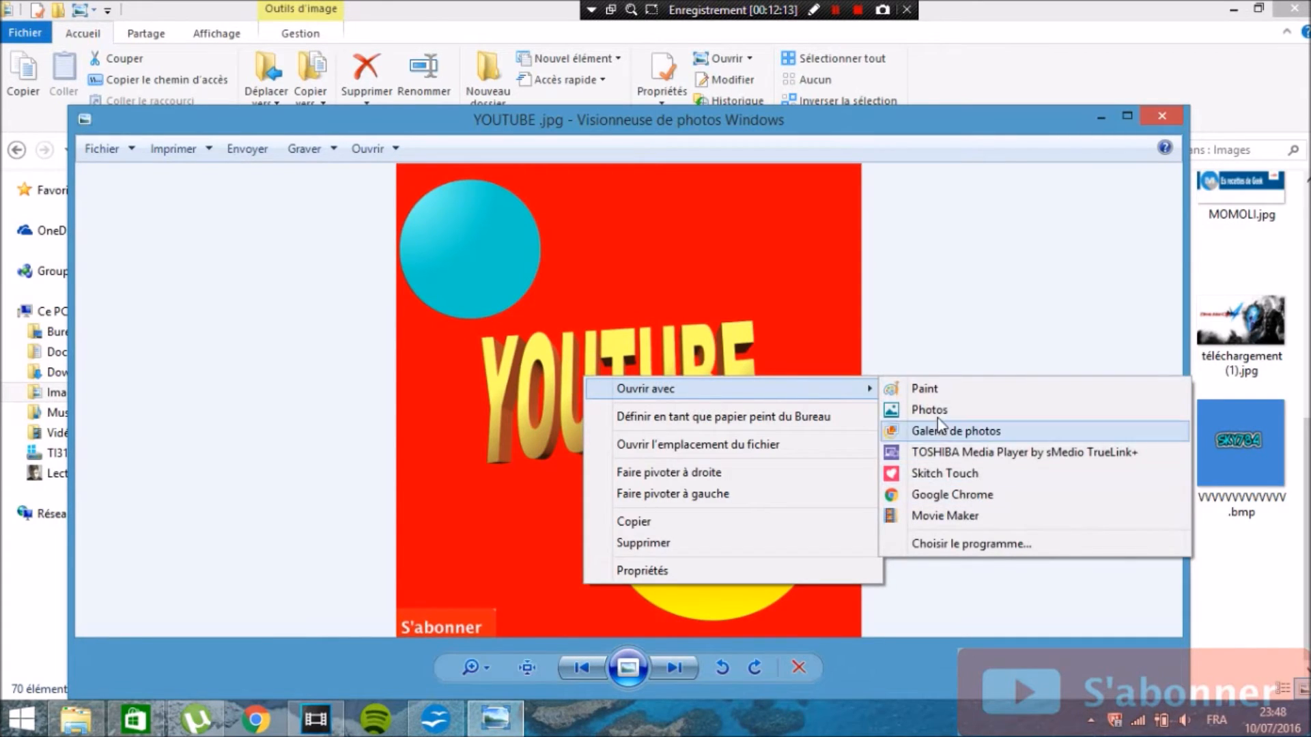
{"action": "left_click", "coordinate": [933, 391]}
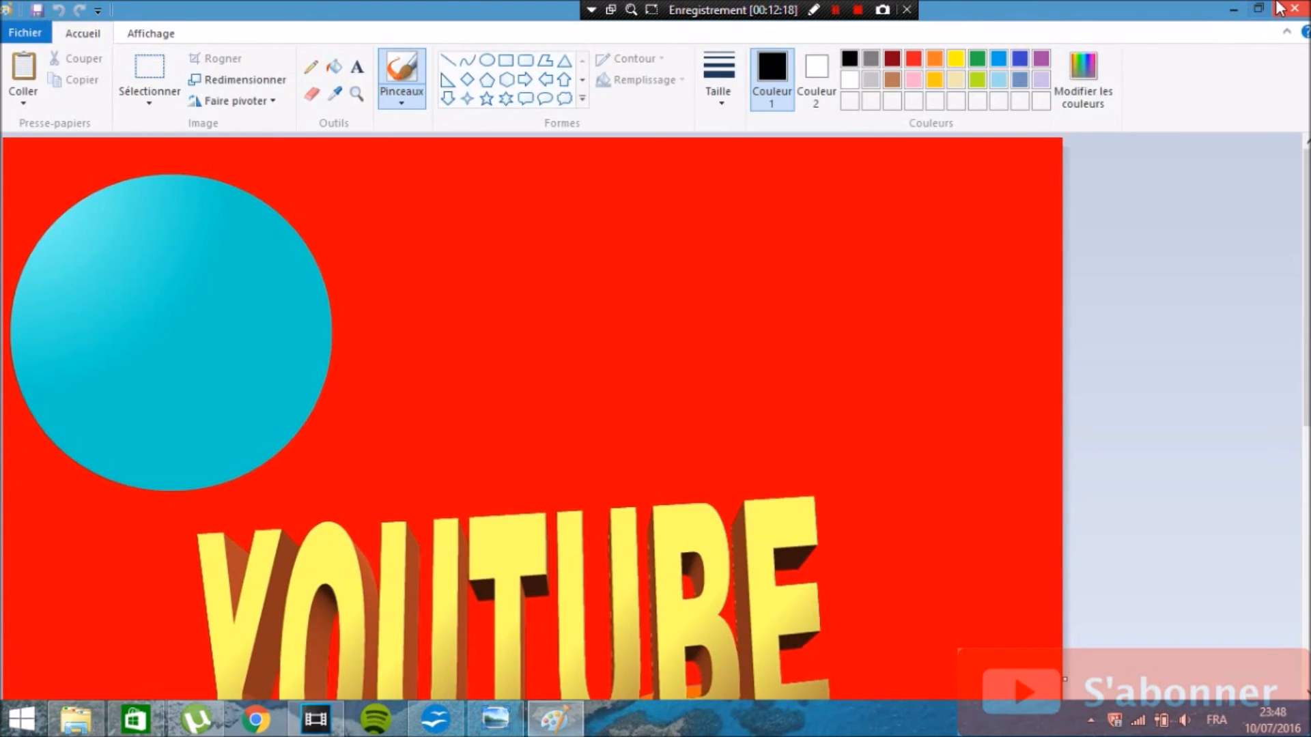
{"action": "left_click", "coordinate": [1290, 13]}
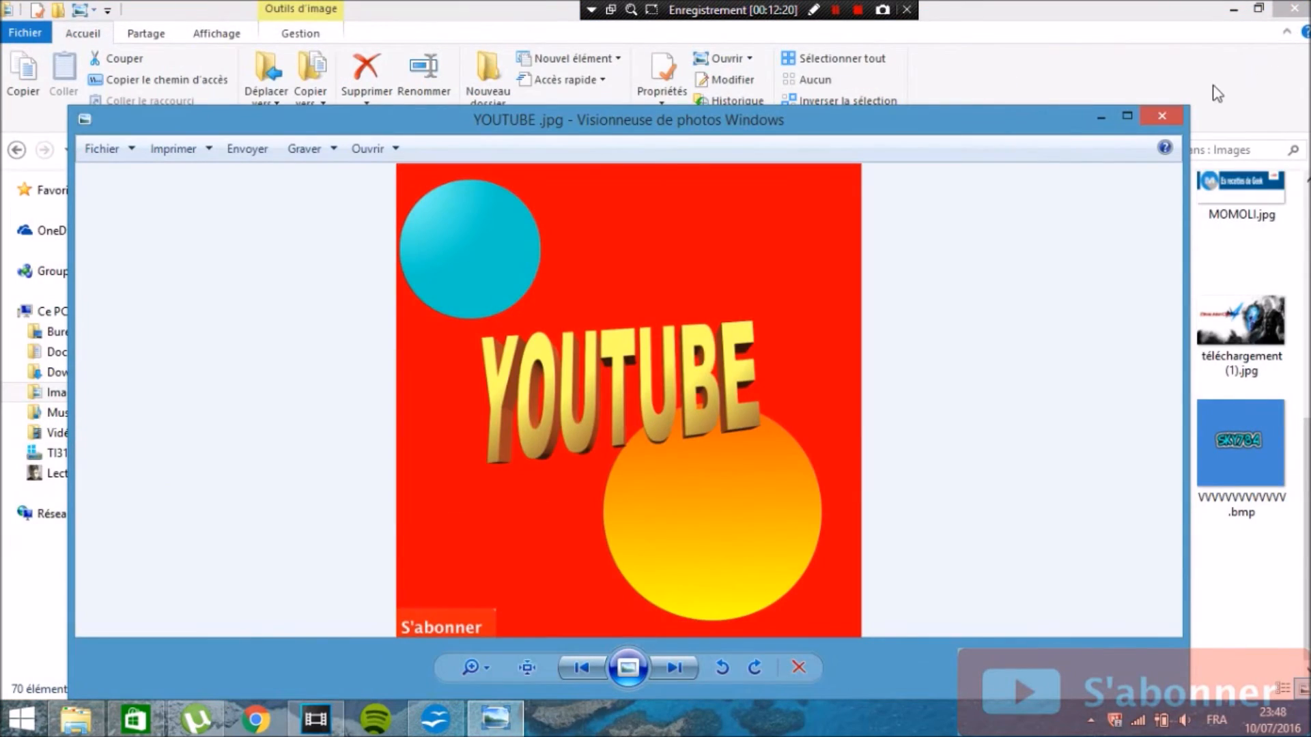
{"action": "left_click", "coordinate": [1159, 120]}
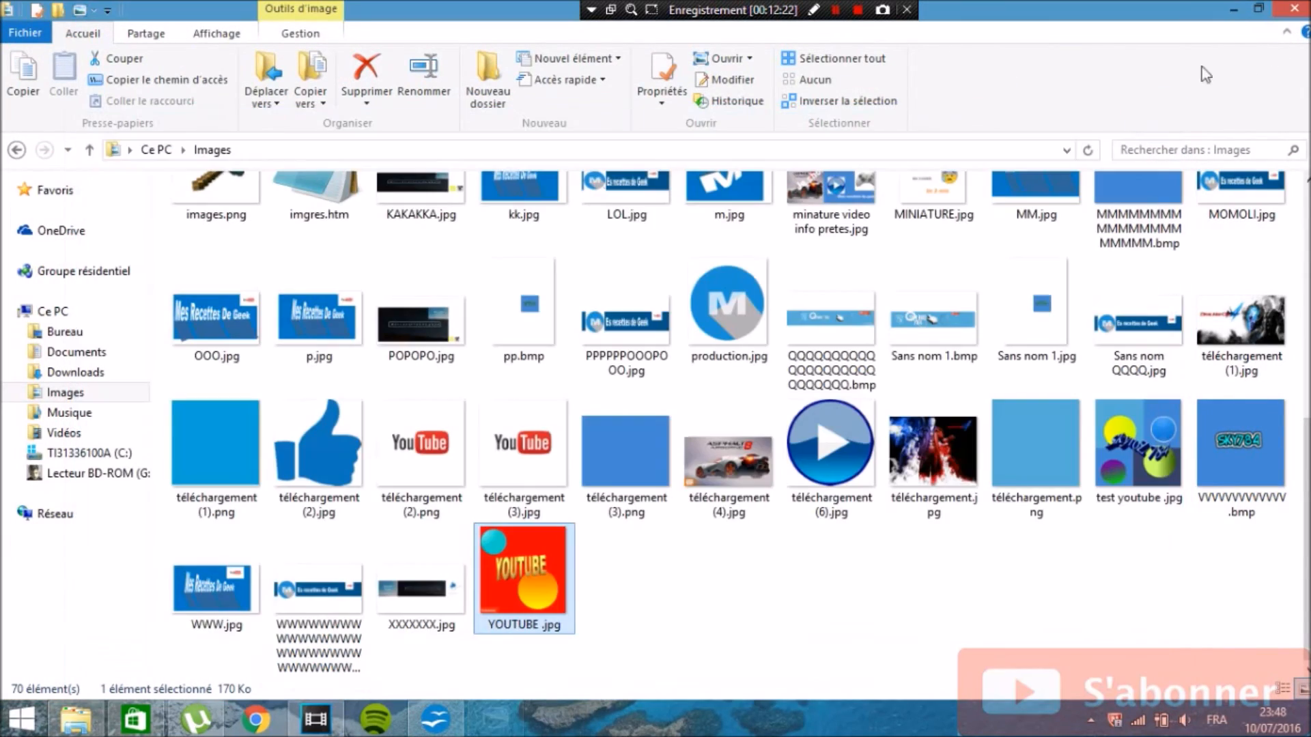
{"action": "left_click", "coordinate": [1235, 11]}
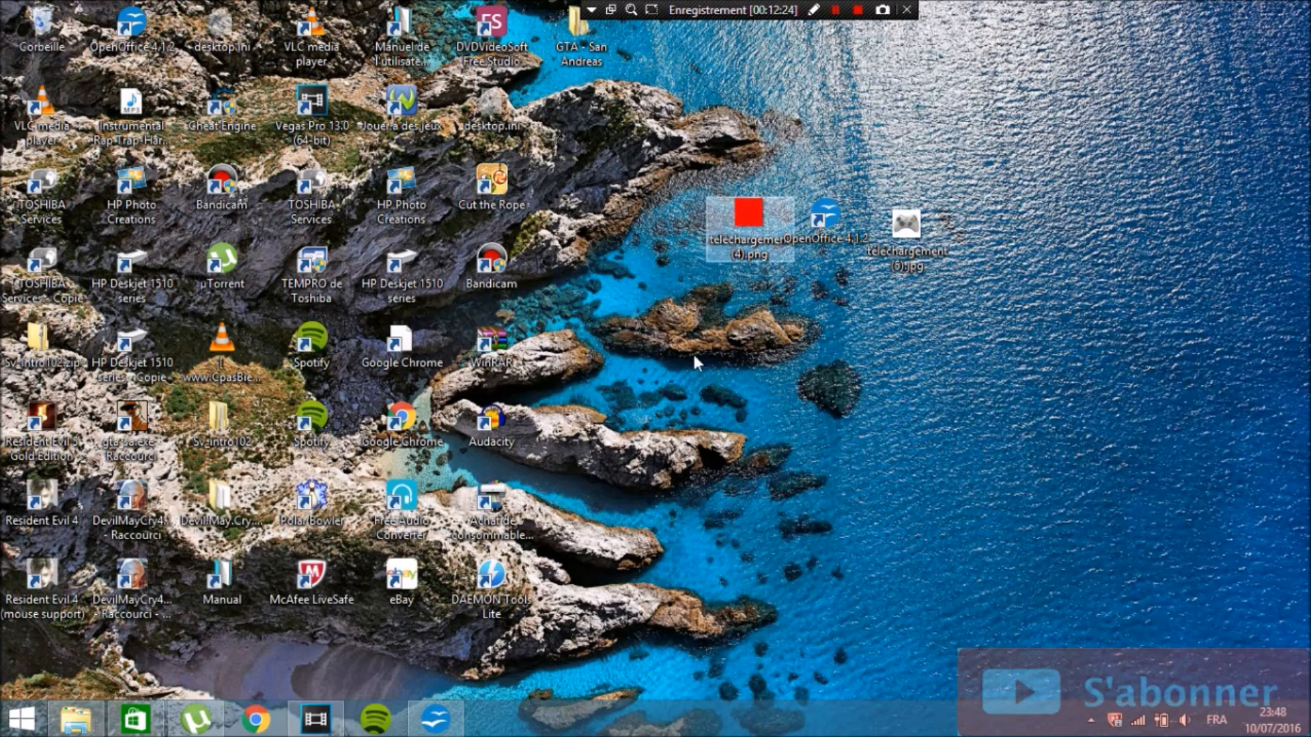
{"action": "left_click", "coordinate": [990, 539]}
{"action": "left_click_drag", "start_coordinate": [990, 538], "coordinate": [992, 344]}
{"action": "left_click_drag", "start_coordinate": [1059, 395], "coordinate": [567, 166]}
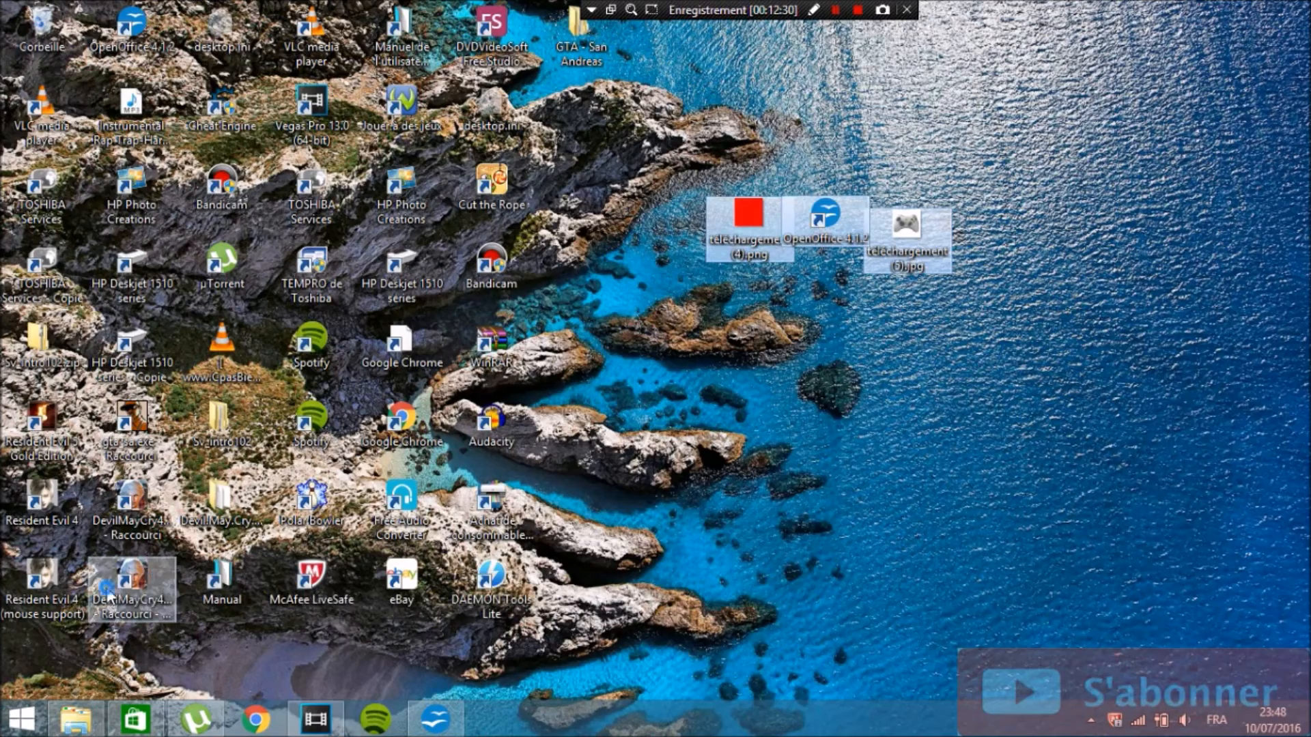
Step: Move the DevilMayCry4, gta_sa.exe, Resident Evil 5 Gold Edition and Resident Evil 4 shortcuts to the open area of the desktop
{"action": "left_click", "coordinate": [130, 581]}
{"action": "key", "text": "ctrl+c"}
{"action": "key", "text": "ctrl+v"}
{"action": "left_click", "coordinate": [131, 430]}
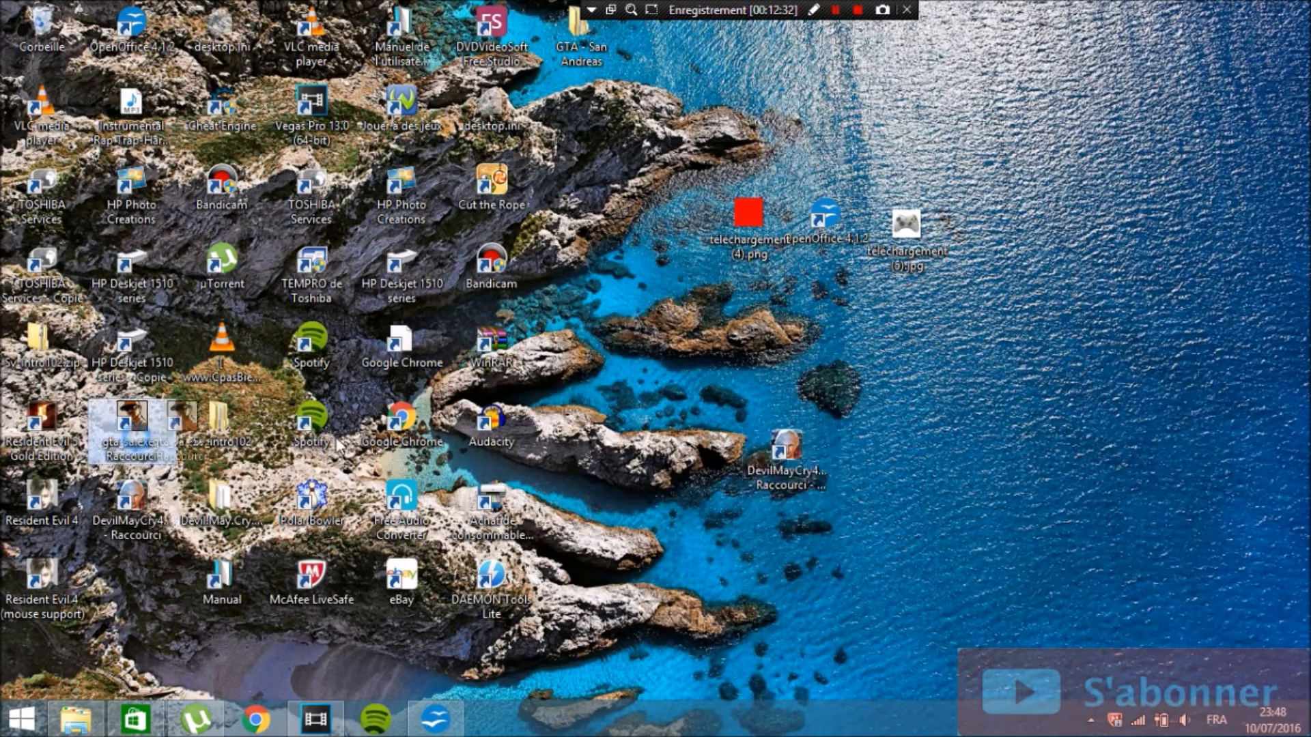
{"action": "left_click_drag", "start_coordinate": [506, 482], "coordinate": [861, 461]}
{"action": "left_click_drag", "start_coordinate": [42, 431], "coordinate": [949, 457]}
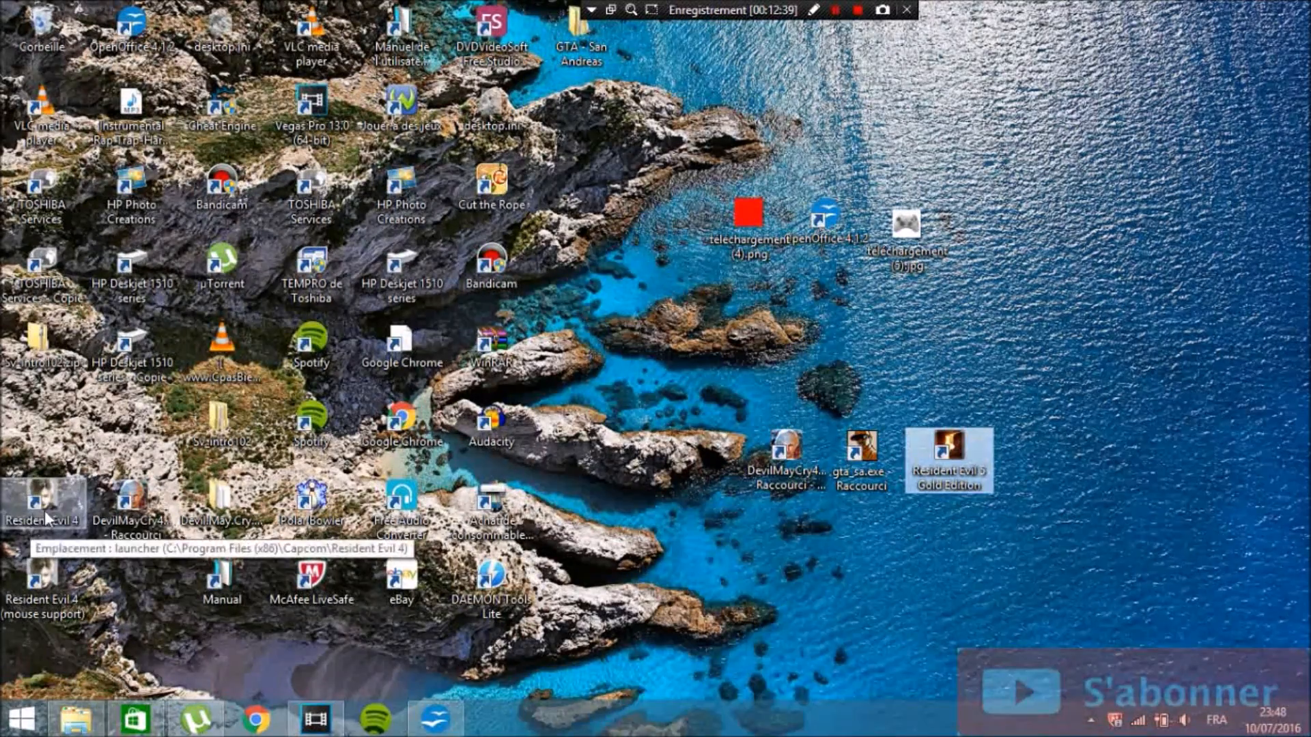
{"action": "left_click_drag", "start_coordinate": [40, 504], "coordinate": [1005, 451]}
Step: Rearrange the four moved game shortcuts into a row on the open area of the desktop
{"action": "left_click_drag", "start_coordinate": [1058, 507], "coordinate": [837, 427]}
{"action": "mouse_move", "coordinate": [950, 449]}
{"action": "left_mouse_down"}
{"action": "mouse_move", "coordinate": [958, 466]}
{"action": "mouse_move", "coordinate": [927, 462]}
{"action": "left_mouse_up"}
{"action": "mouse_move", "coordinate": [1048, 432]}
{"action": "left_mouse_down"}
{"action": "mouse_move", "coordinate": [1019, 436]}
{"action": "mouse_move", "coordinate": [1057, 456]}
{"action": "left_mouse_up"}
{"action": "left_click_drag", "start_coordinate": [1148, 494], "coordinate": [549, 436]}
{"action": "left_click_drag", "start_coordinate": [767, 451], "coordinate": [793, 460]}
{"action": "left_click", "coordinate": [808, 547]}
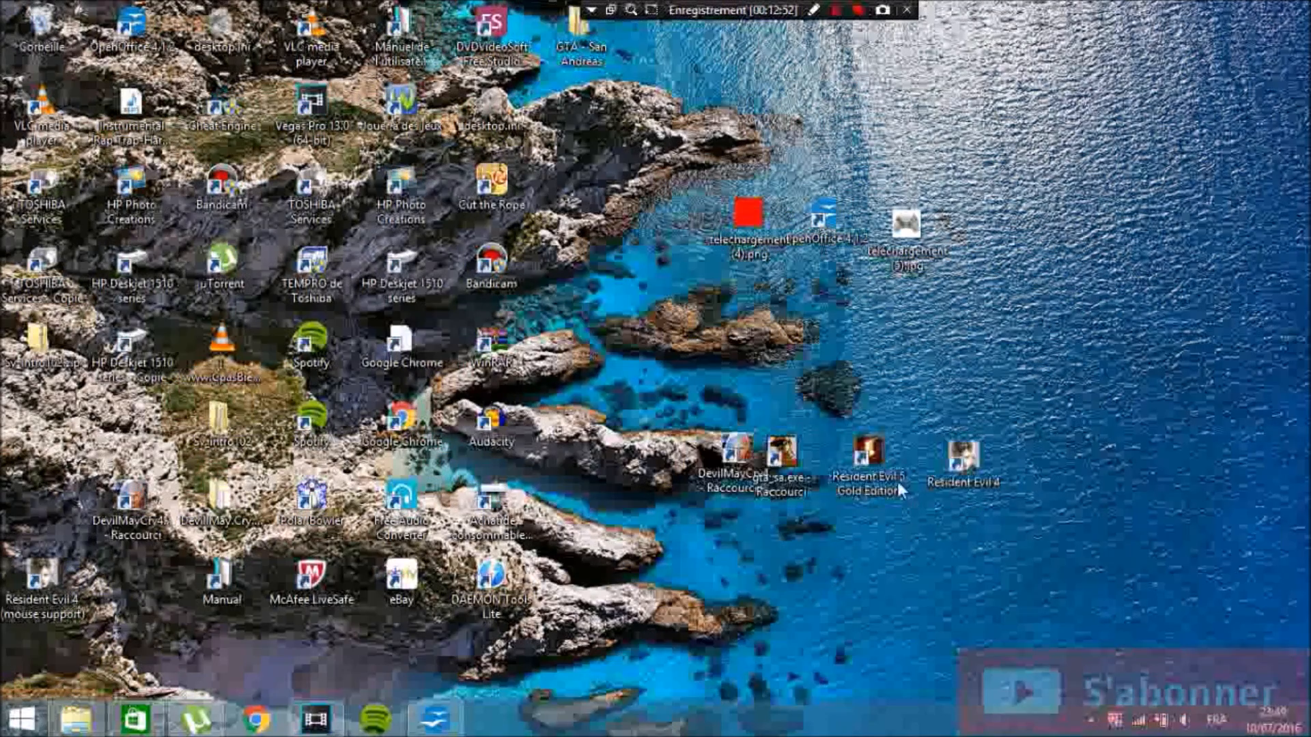
Step: Select the four game shortcuts in the row together
{"action": "left_click_drag", "start_coordinate": [916, 479], "coordinate": [599, 491]}
{"action": "left_click", "coordinate": [599, 491]}
{"action": "left_click_drag", "start_coordinate": [1019, 594], "coordinate": [696, 476]}
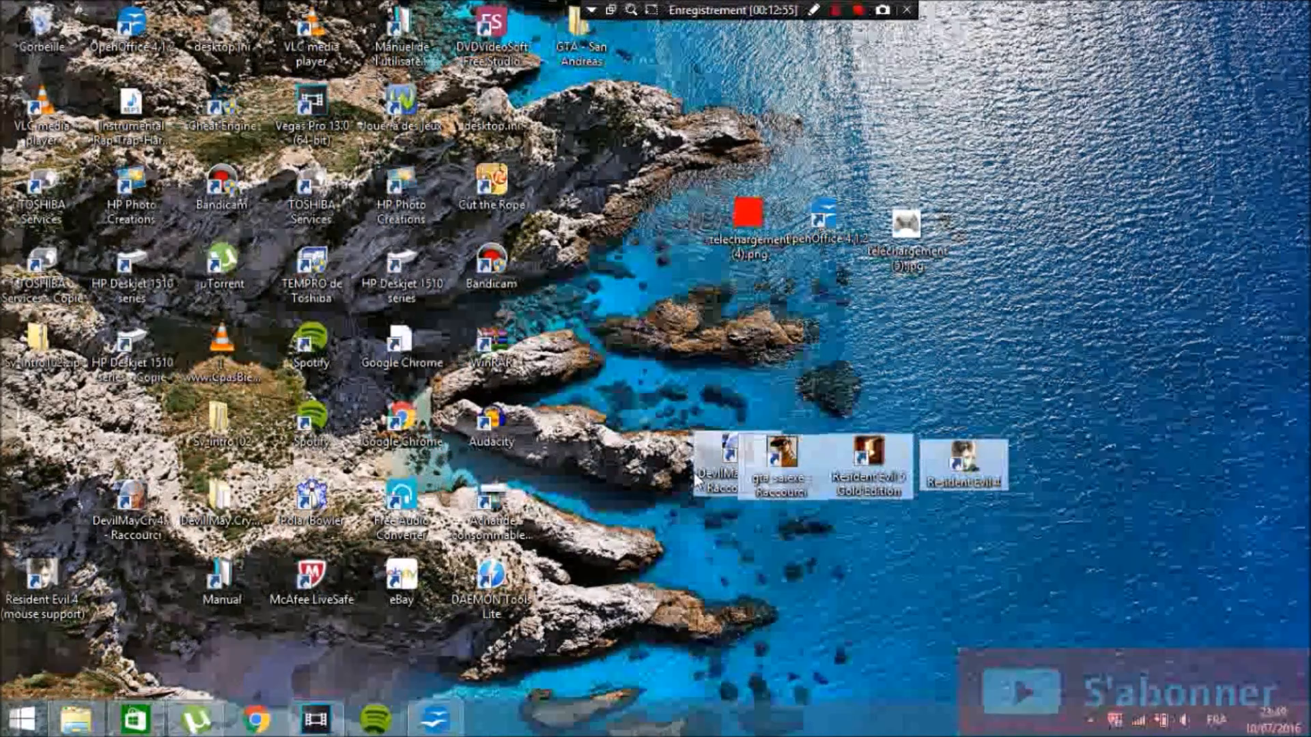